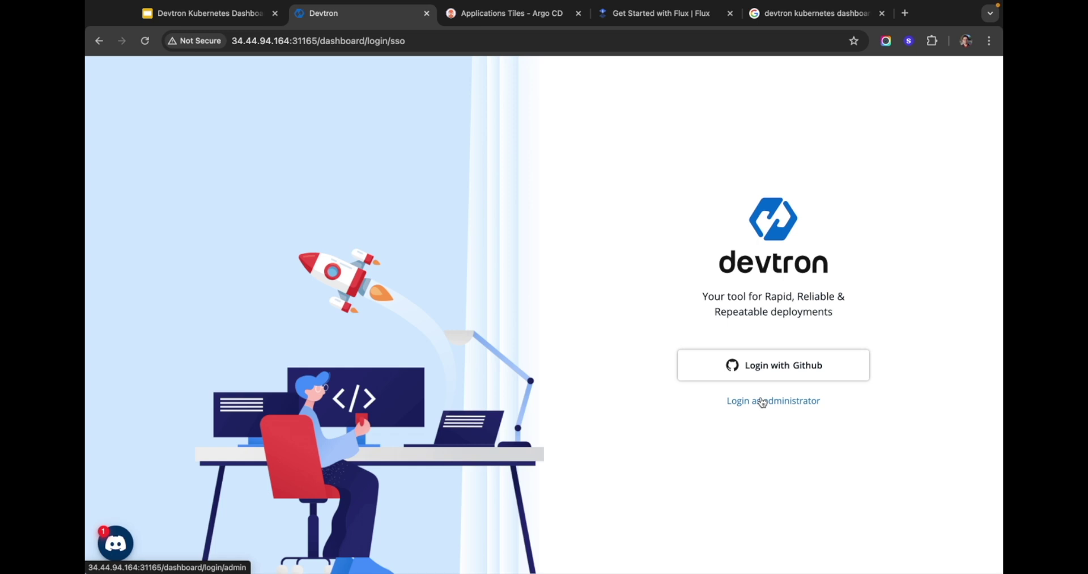
Step: Sign in as administrator with the saved password and open Global Configurations User Permissions
click(762, 401)
click(736, 350)
key(super+v)
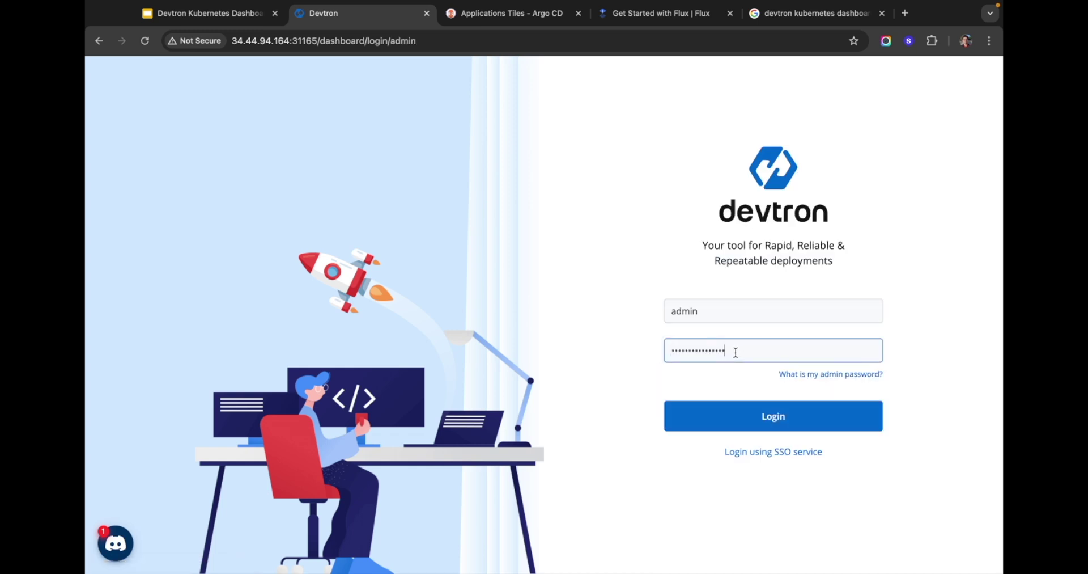
click(740, 405)
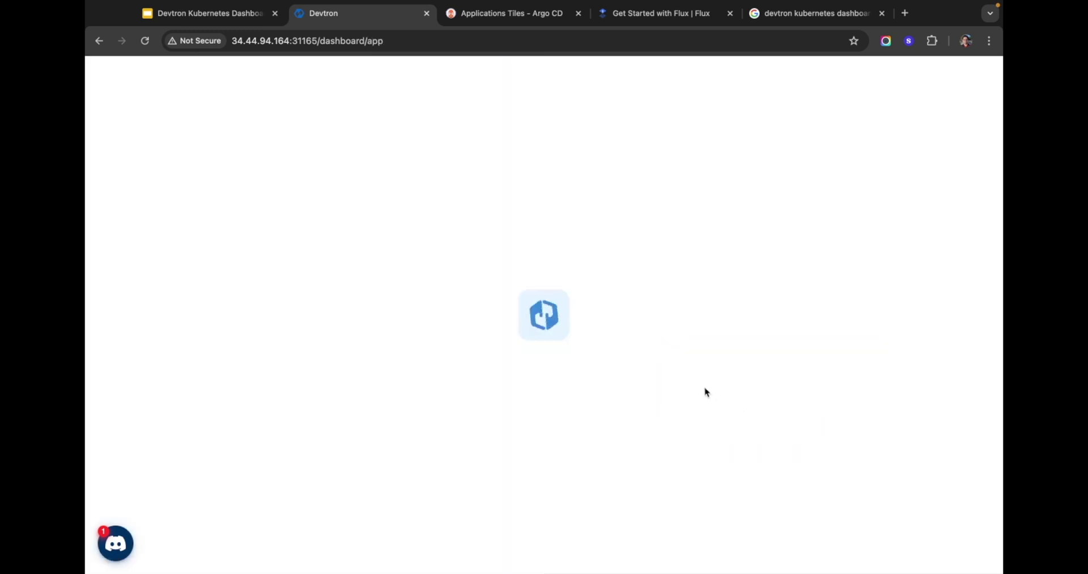
click(106, 198)
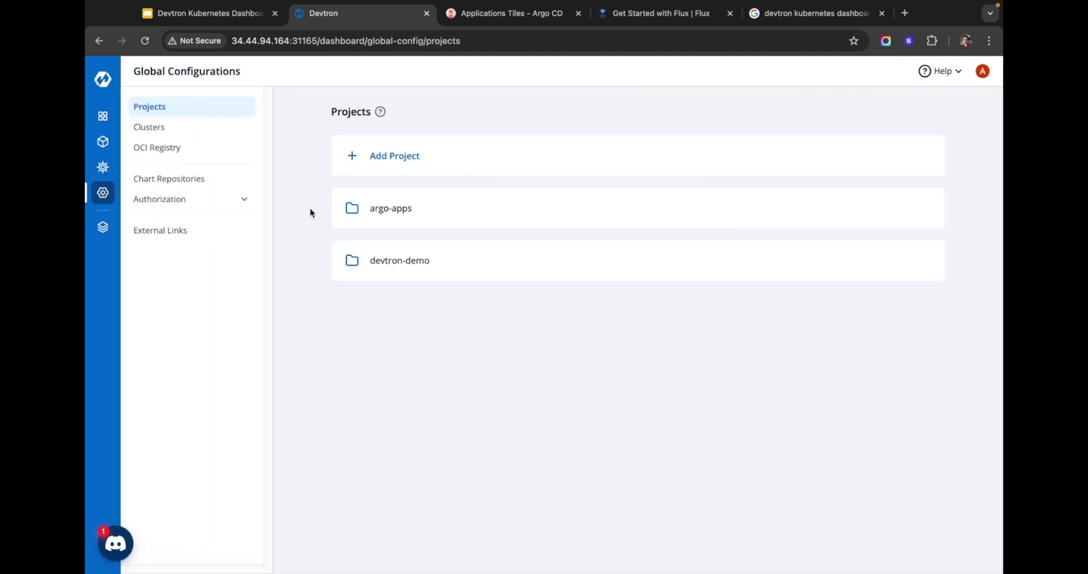
click(243, 204)
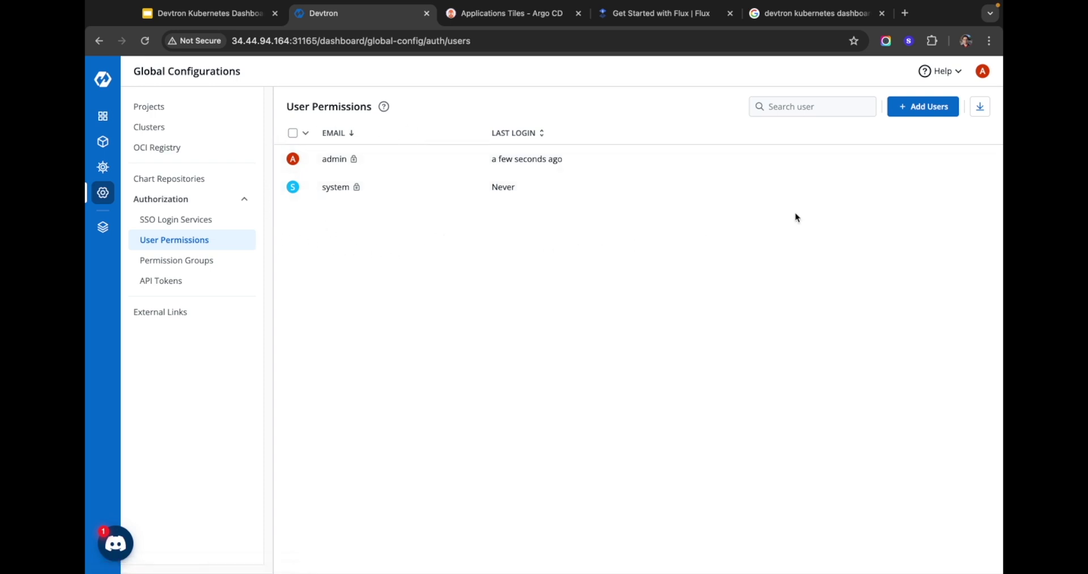
Step: Start a new user with their e-mail, on project devtron-demo with all default_cluster environments
click(921, 109)
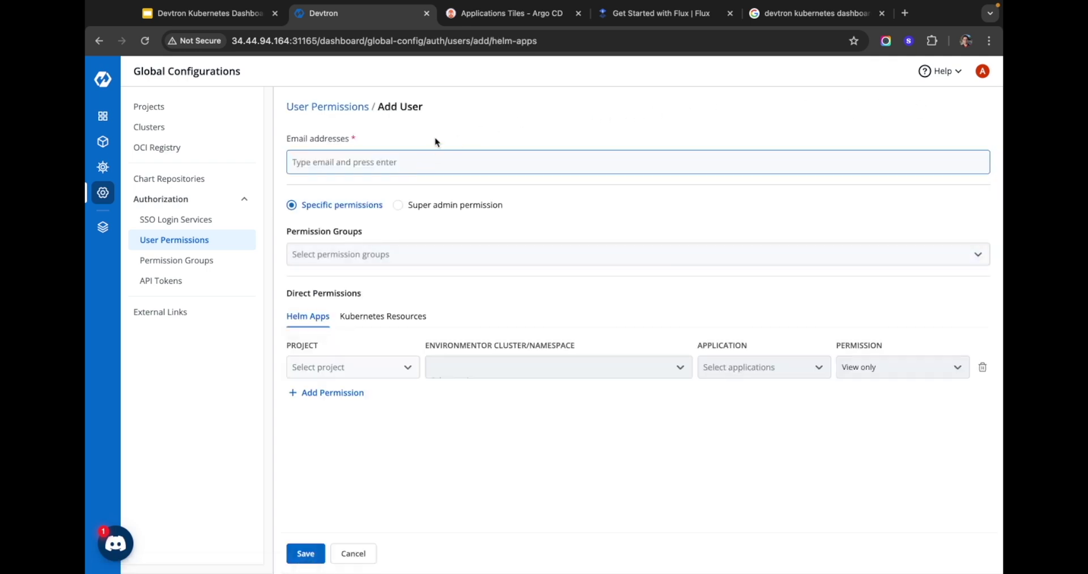
click(305, 318)
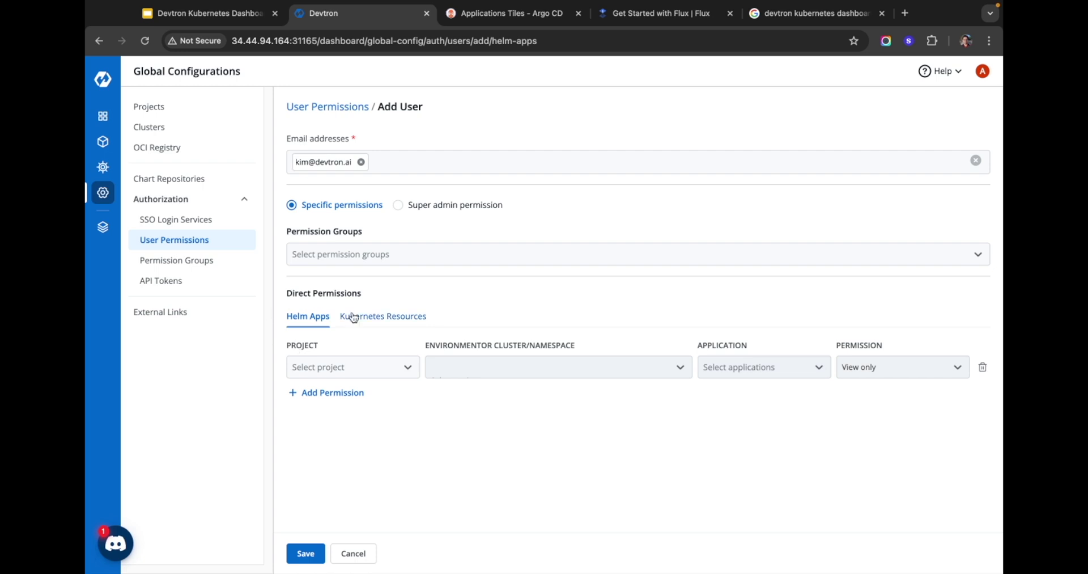
click(371, 371)
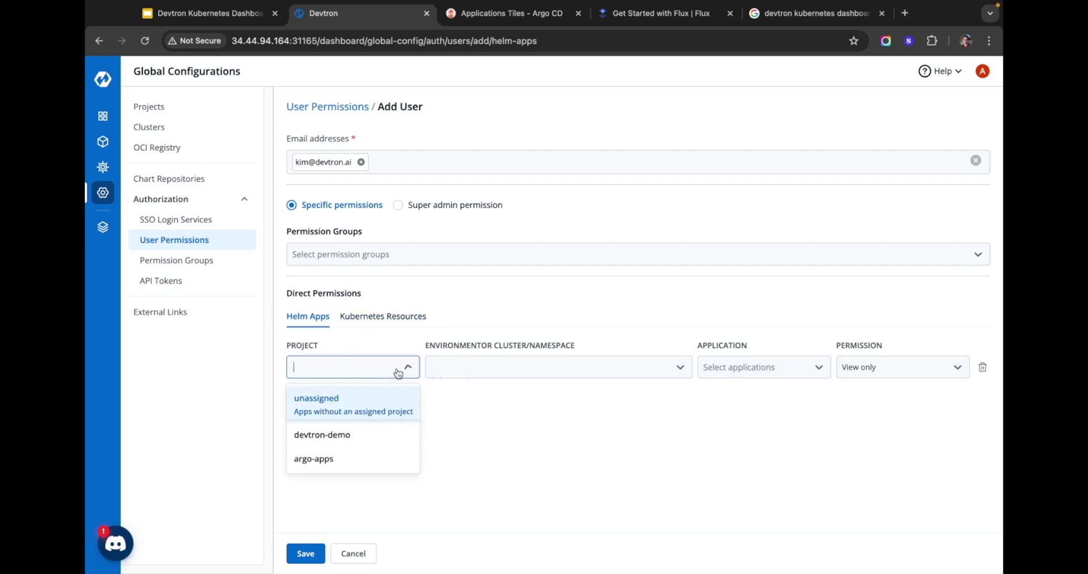
click(356, 442)
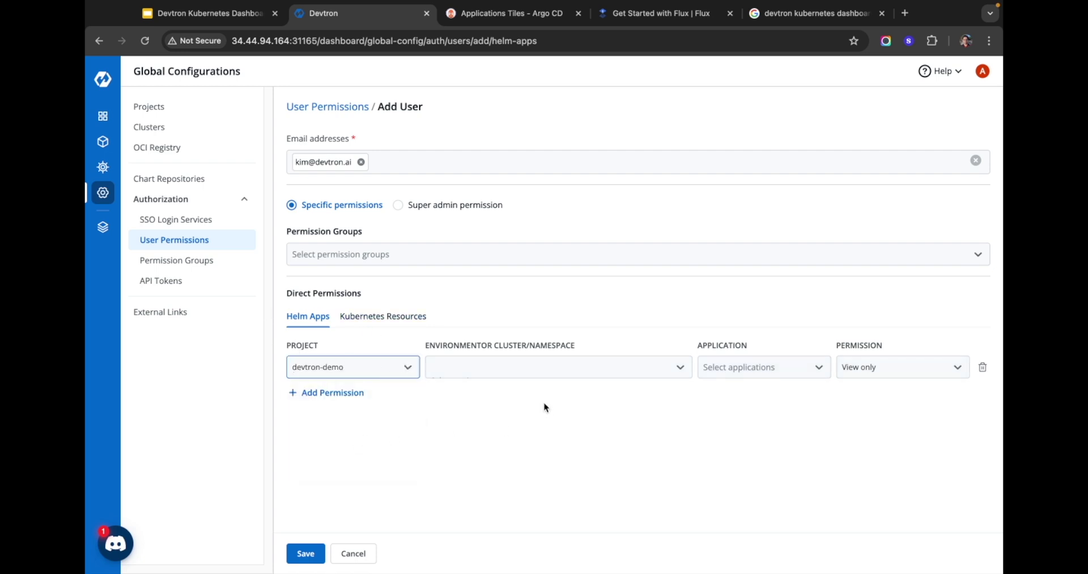
click(548, 368)
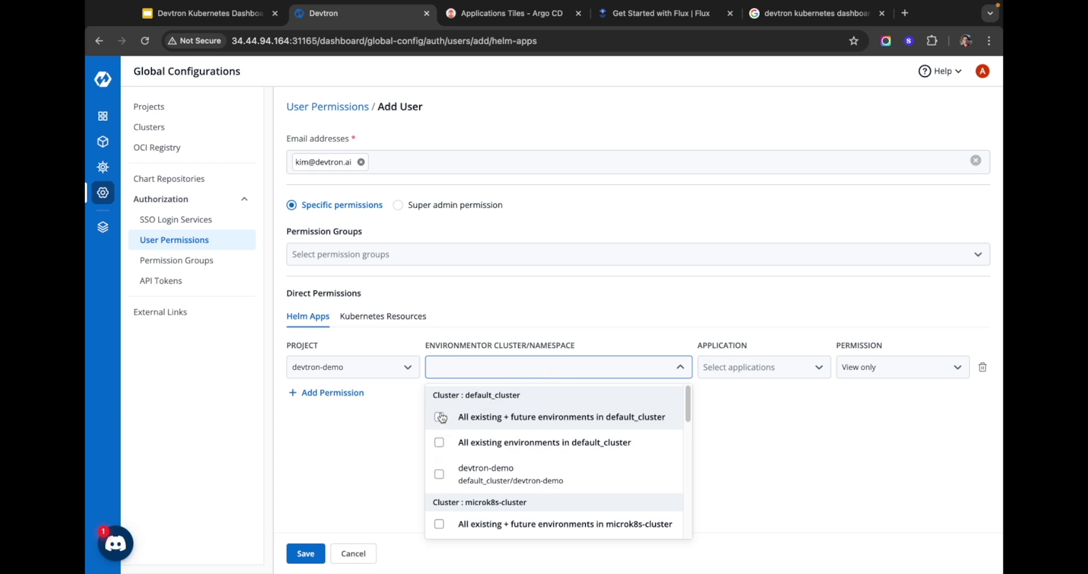
click(440, 419)
click(390, 441)
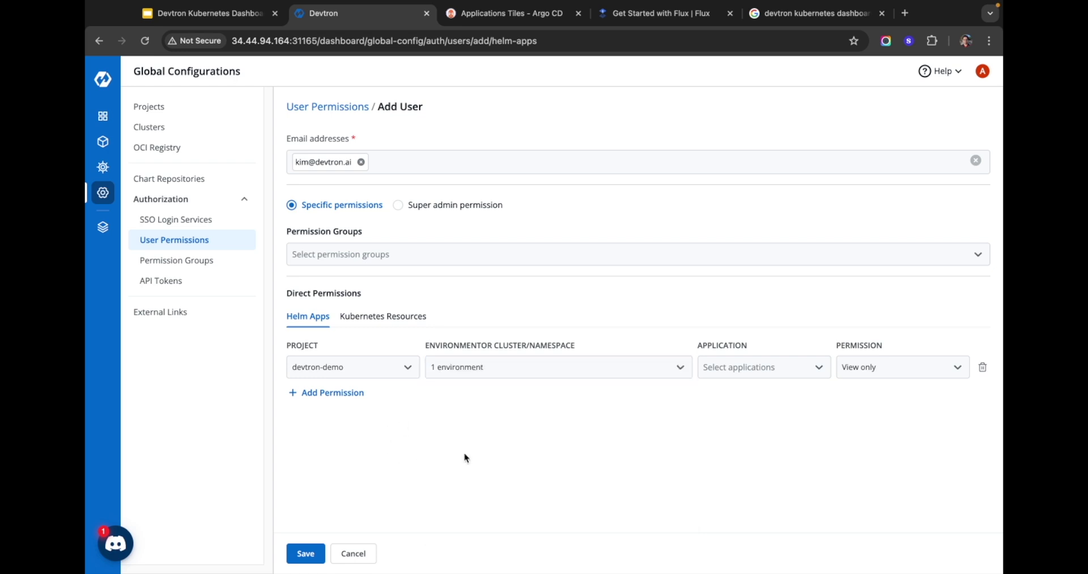
Step: Grant View only access to the nginx app, then show Kubernetes Resources permissions
click(740, 375)
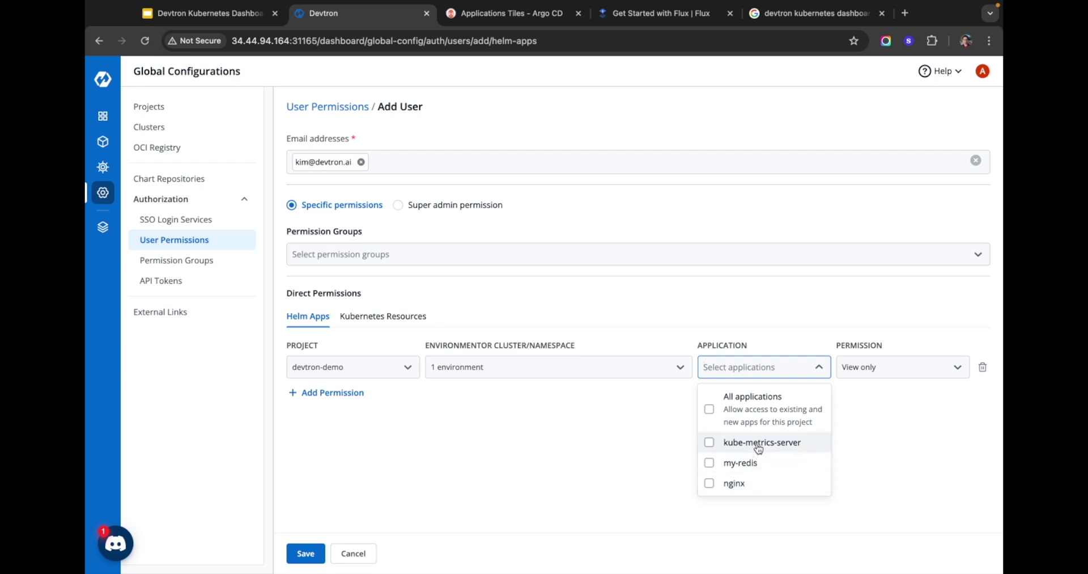
click(709, 484)
click(850, 454)
click(906, 377)
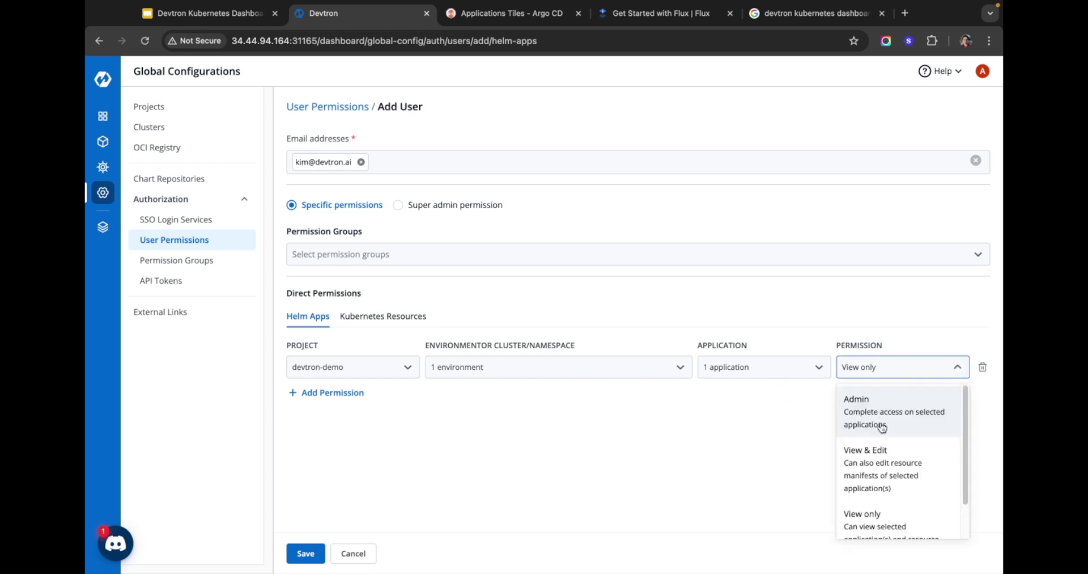
scroll(884, 433, down, 1)
click(884, 493)
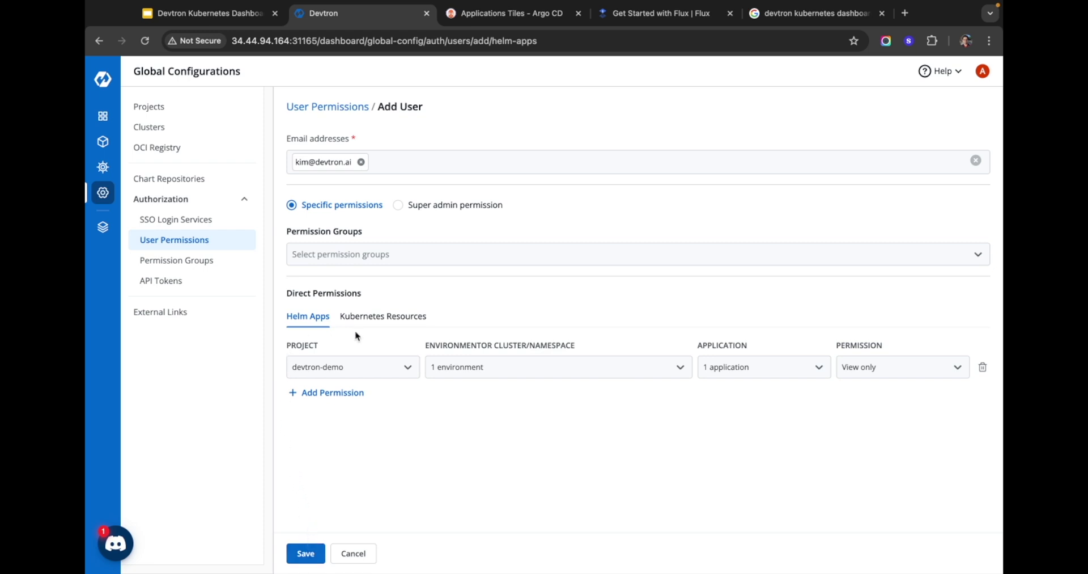
click(363, 317)
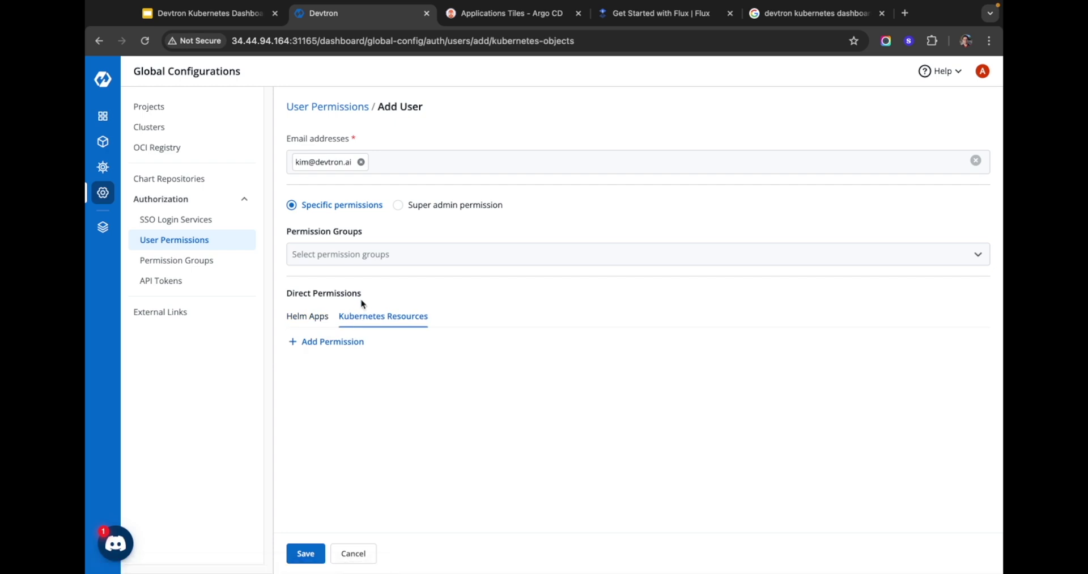
Step: Add a Kubernetes permission on default_cluster covering All Namespaces and All API groups
click(329, 343)
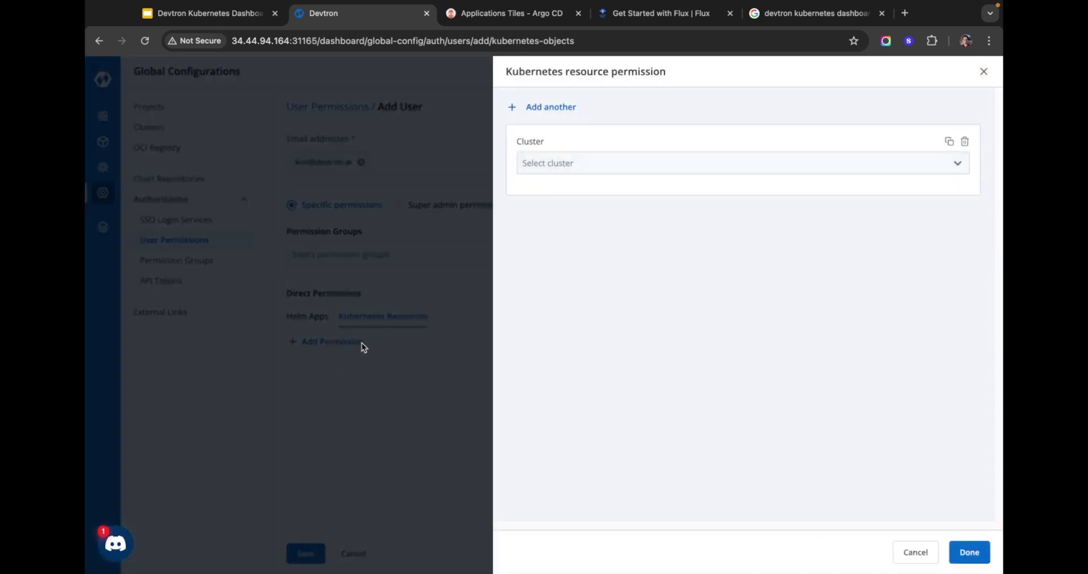
click(575, 164)
click(571, 194)
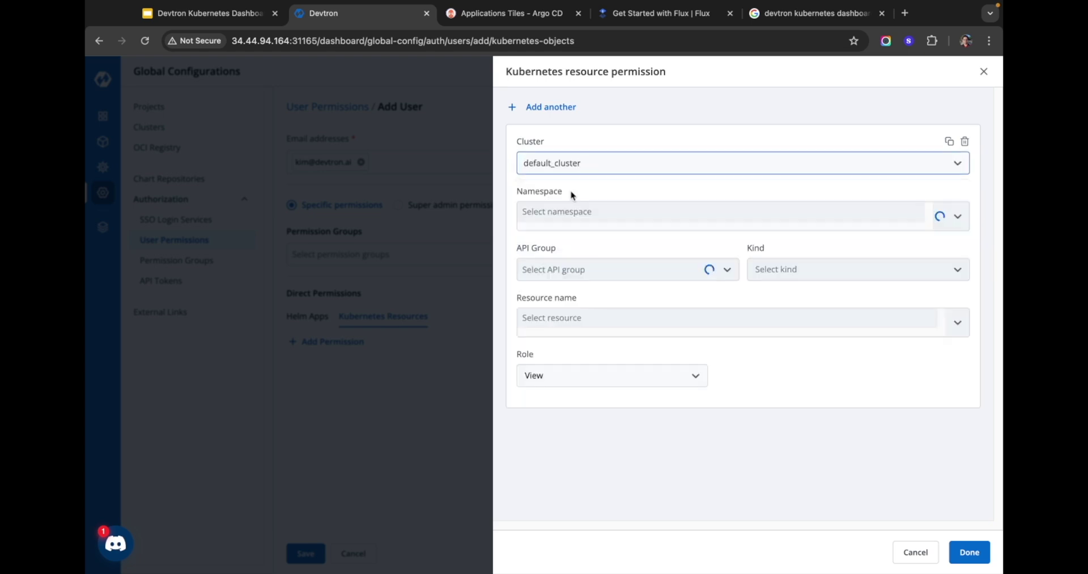
click(606, 213)
click(596, 271)
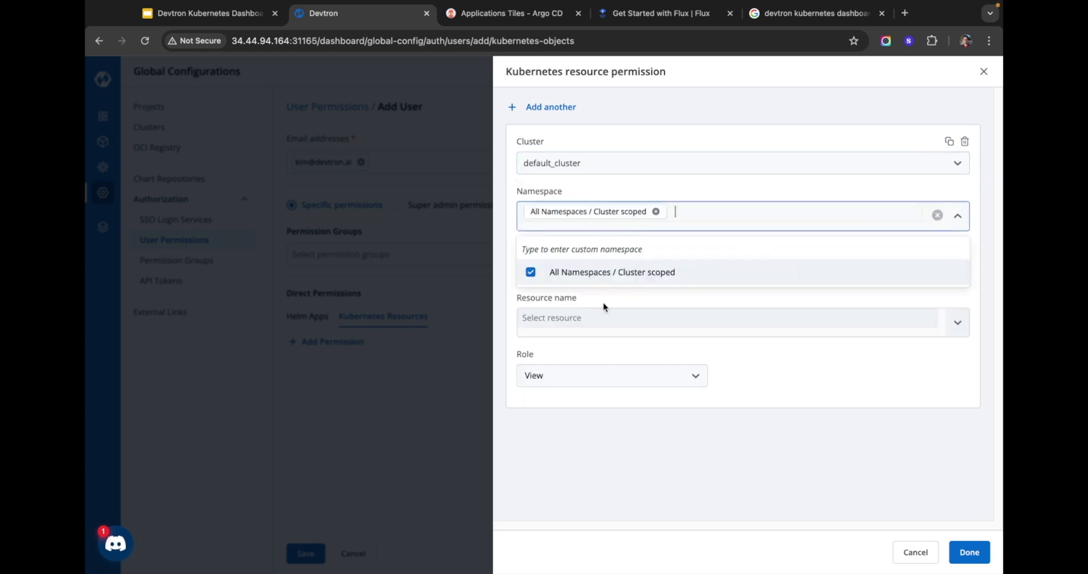
click(604, 307)
click(597, 272)
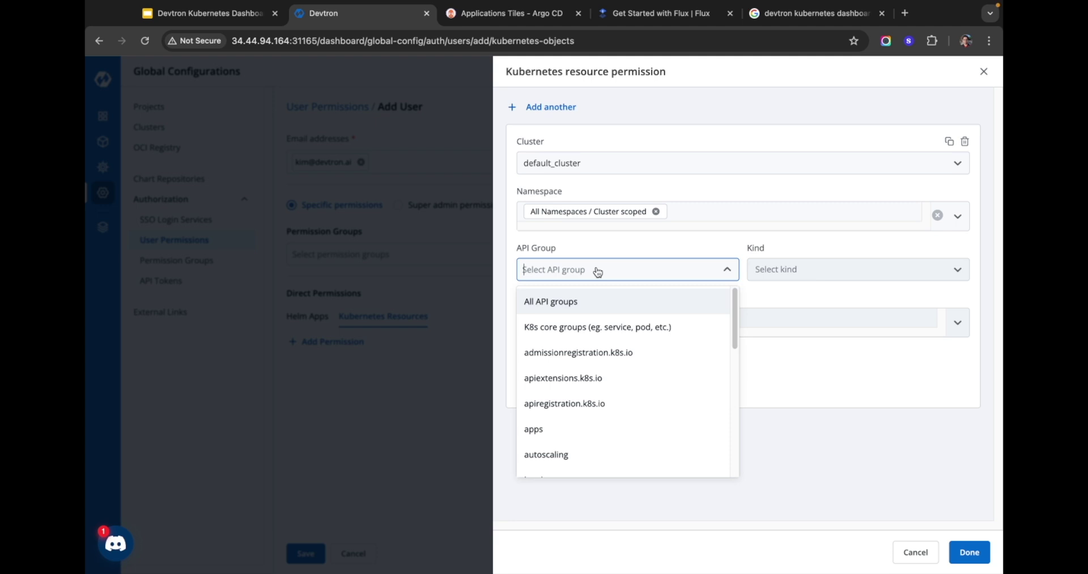
click(595, 305)
Step: Set the permission to All kind and All resources with the View role, and confirm
click(772, 277)
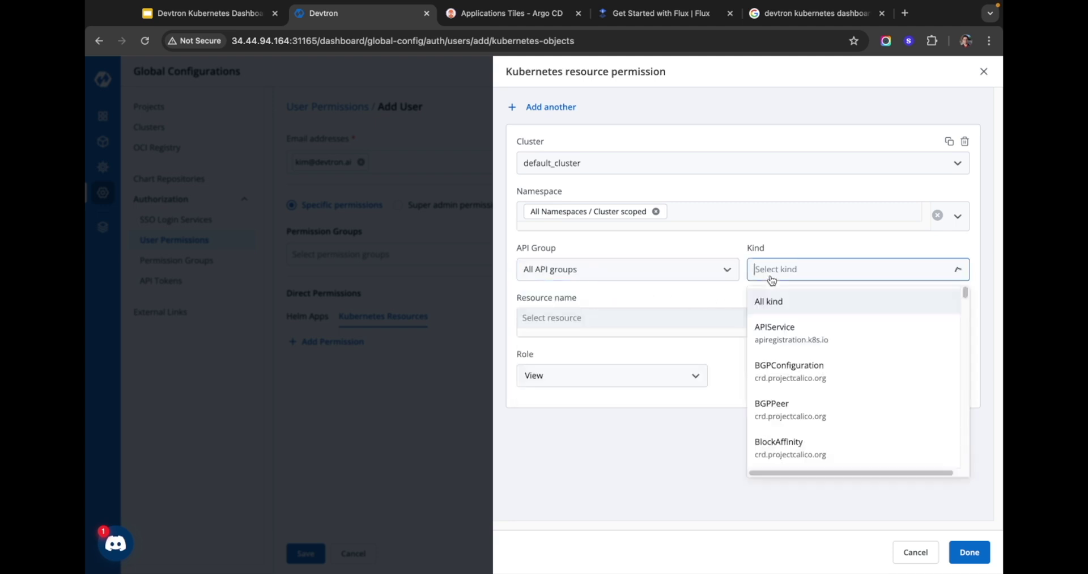
click(774, 301)
click(703, 323)
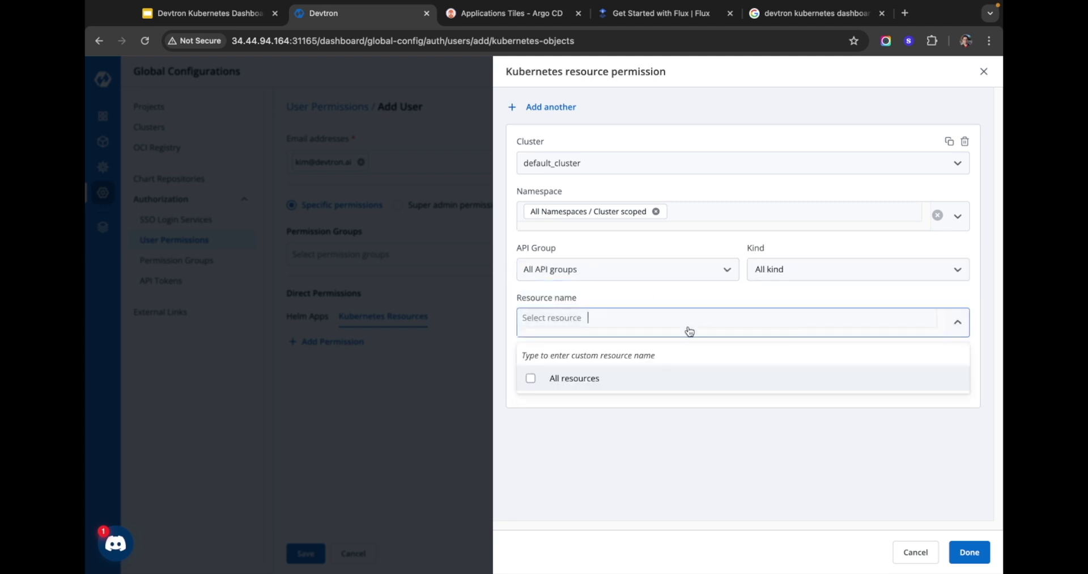
click(644, 375)
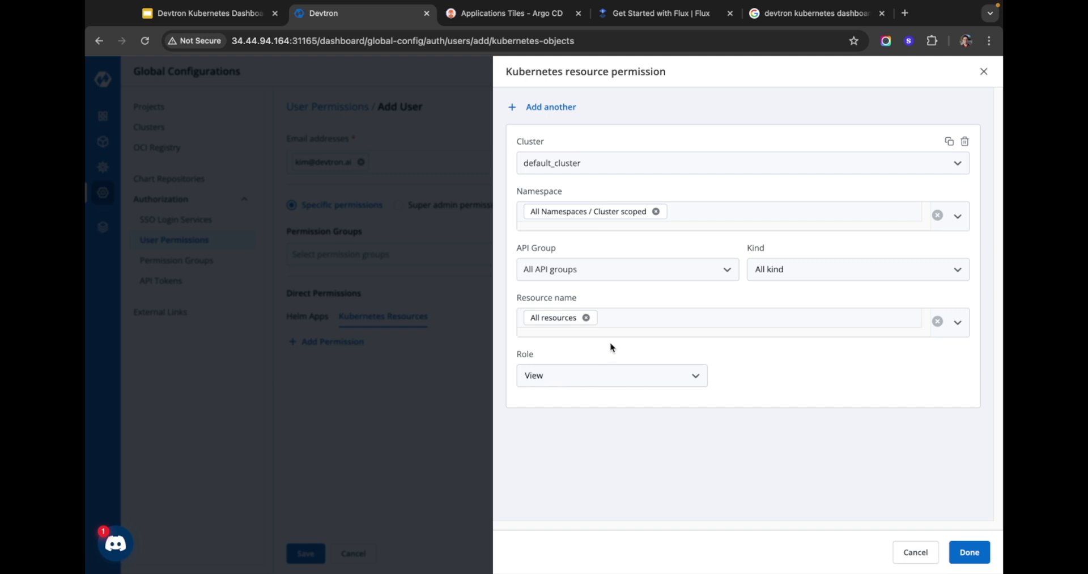
click(609, 377)
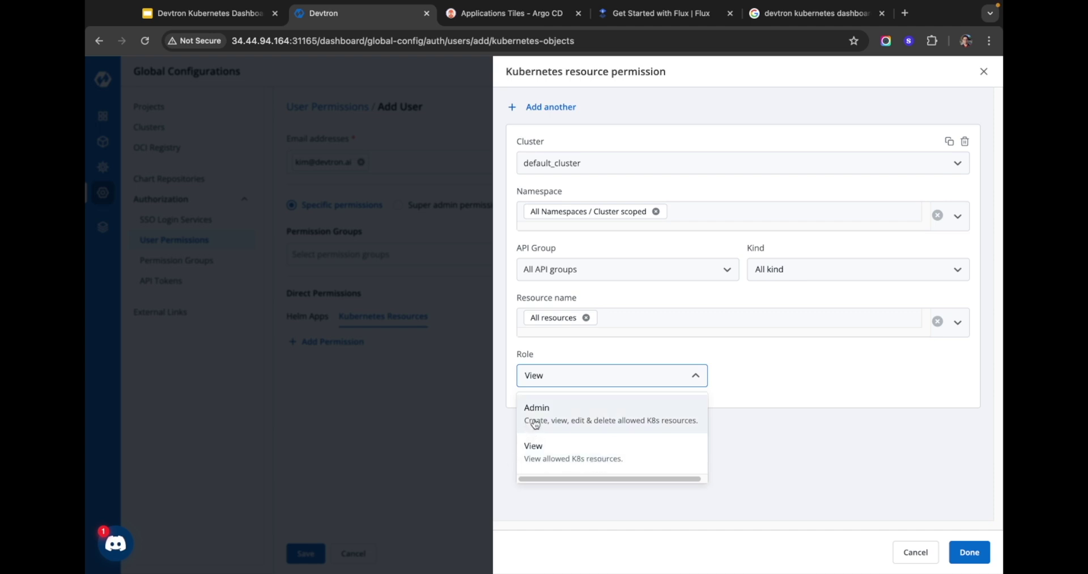
click(777, 420)
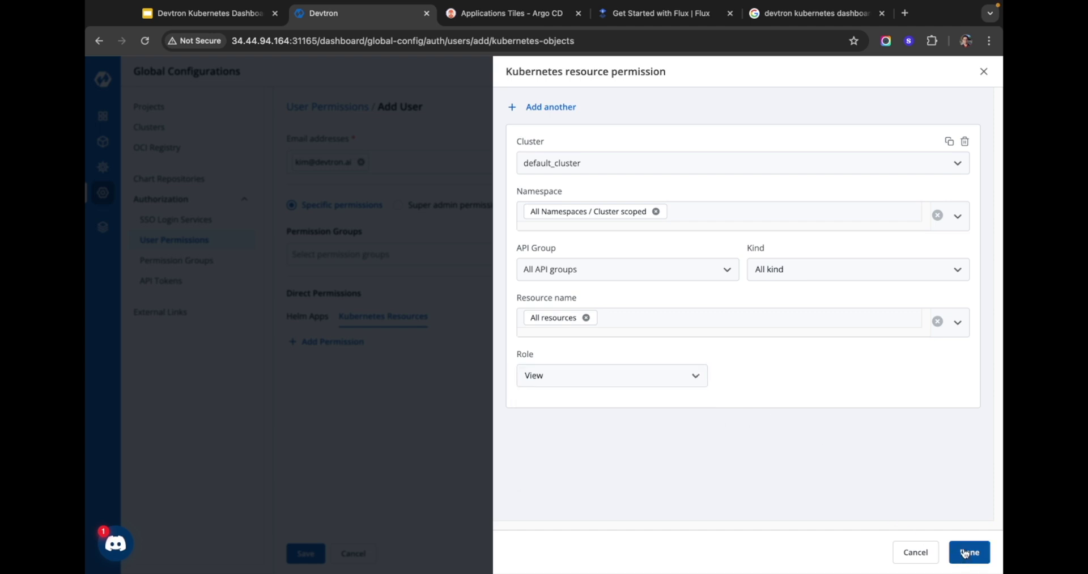
click(965, 552)
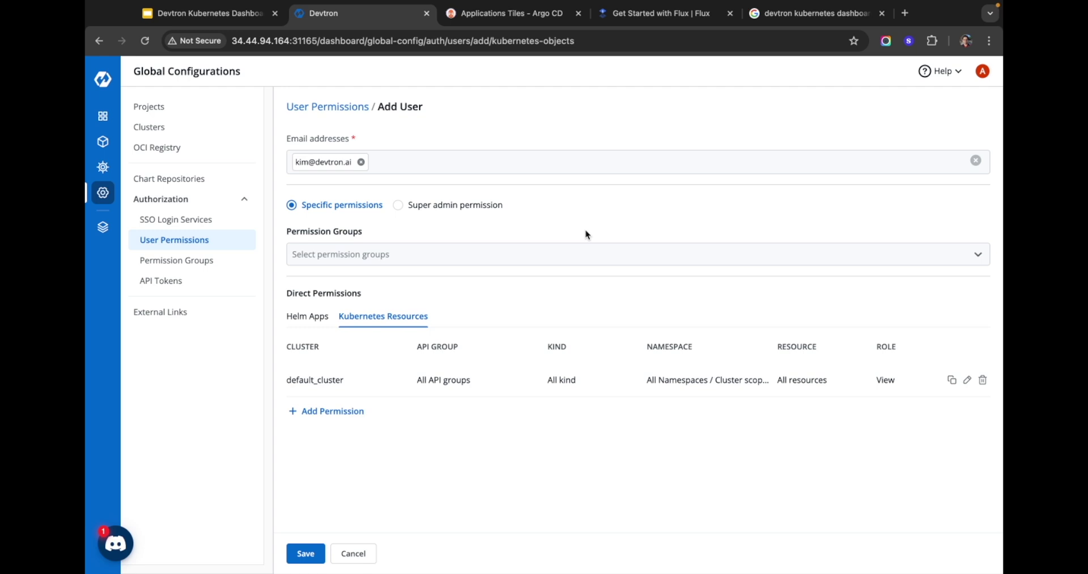
Step: Make the user Super admin, save them, and review the updated User Permissions list
click(469, 205)
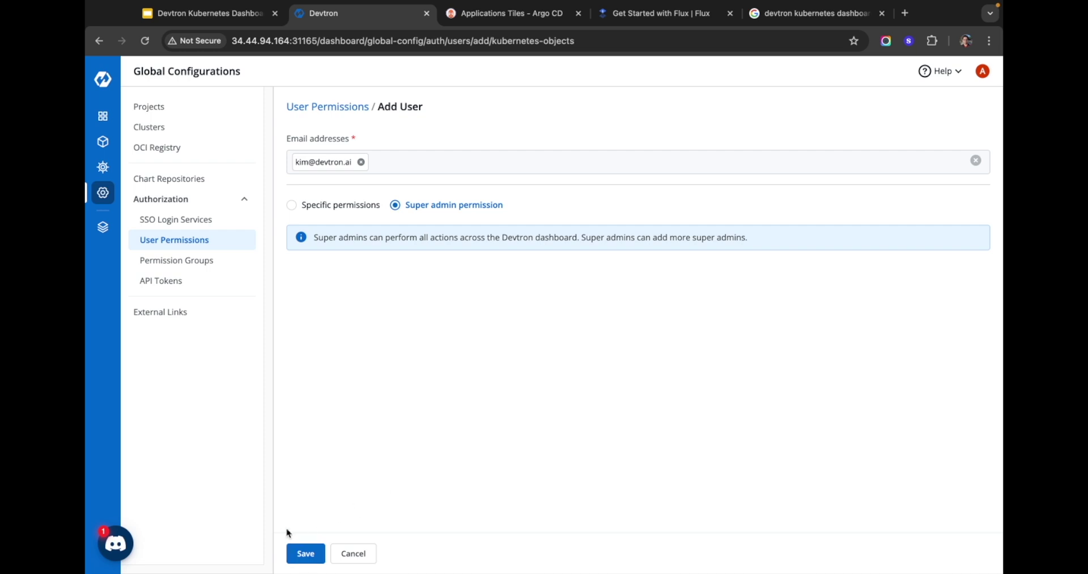
click(298, 551)
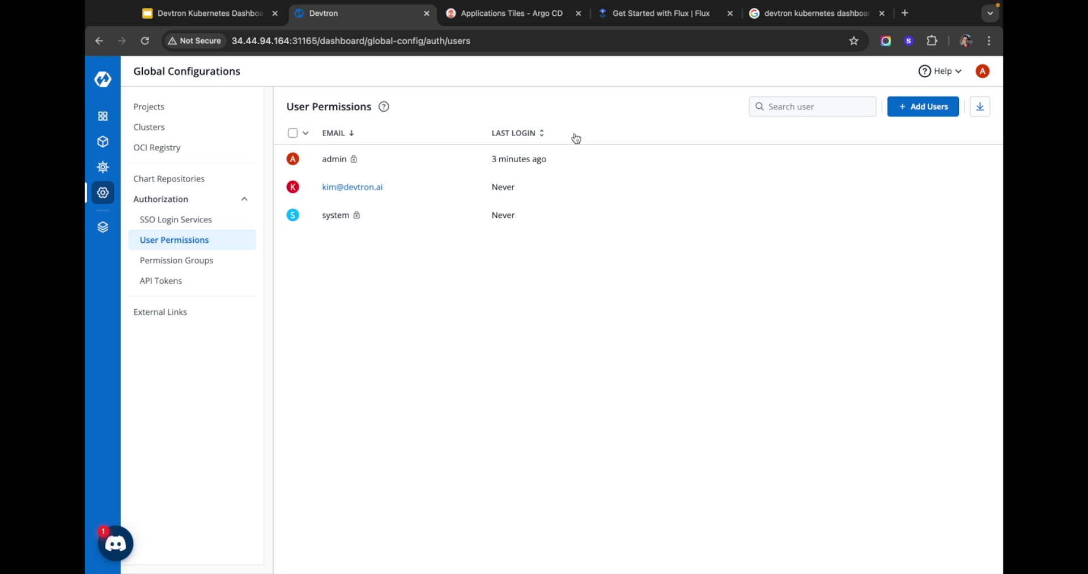
mouse_move(354, 157)
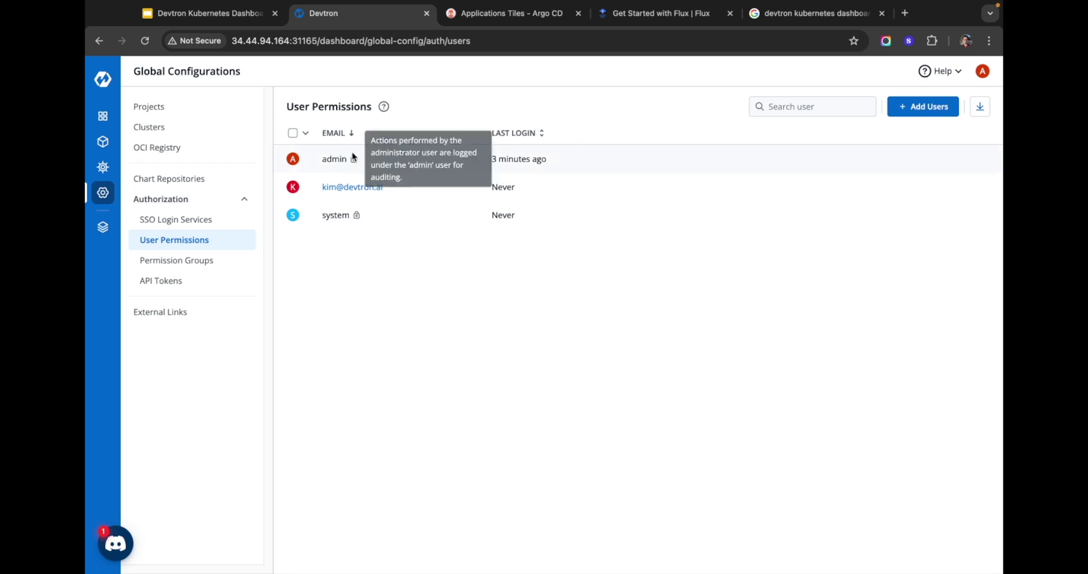
drag(491, 160, 545, 160)
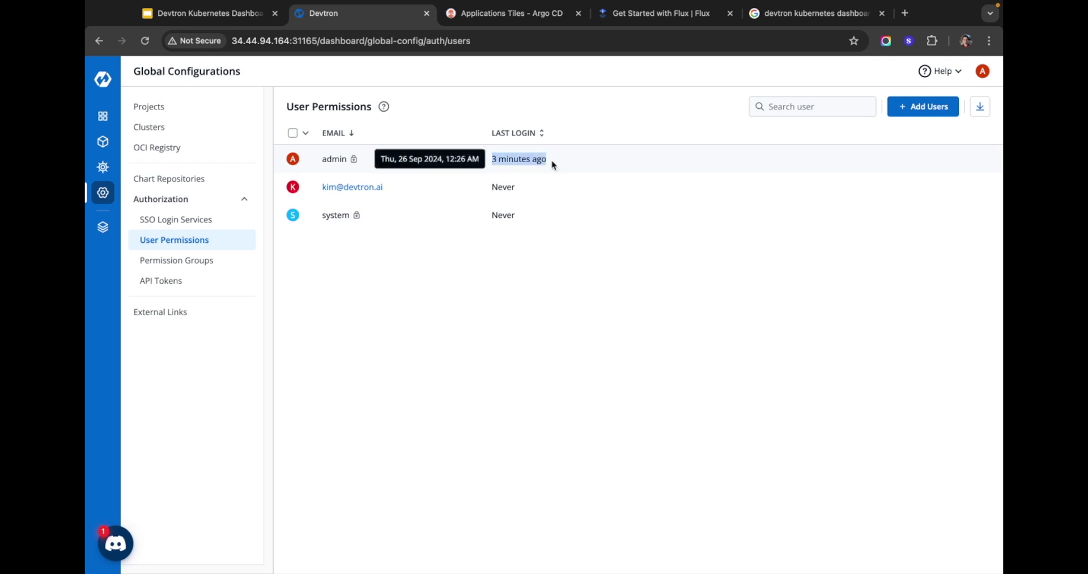
click(569, 161)
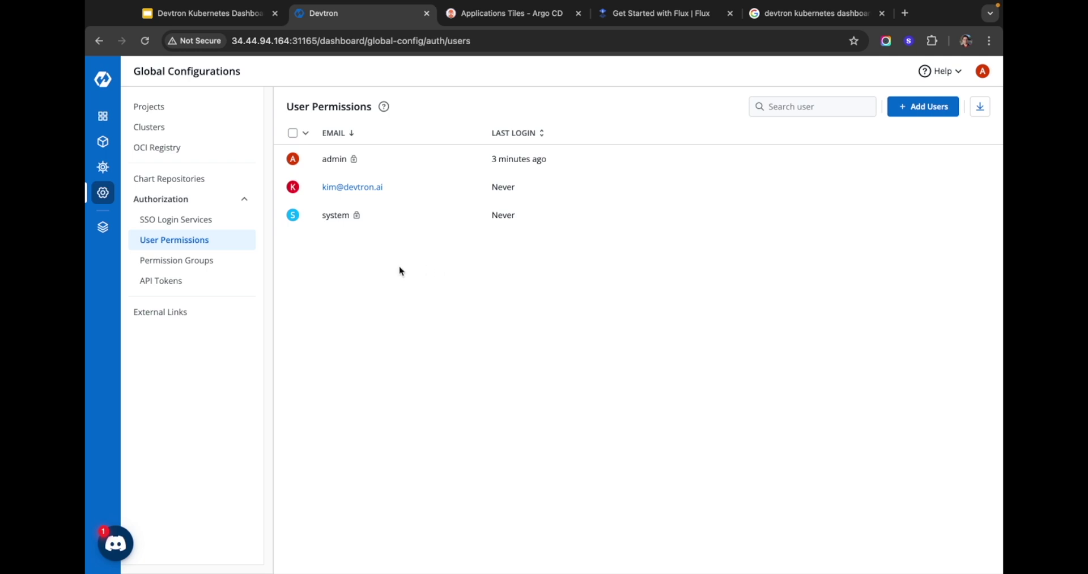
Step: Start a new permission group named Developers
click(186, 262)
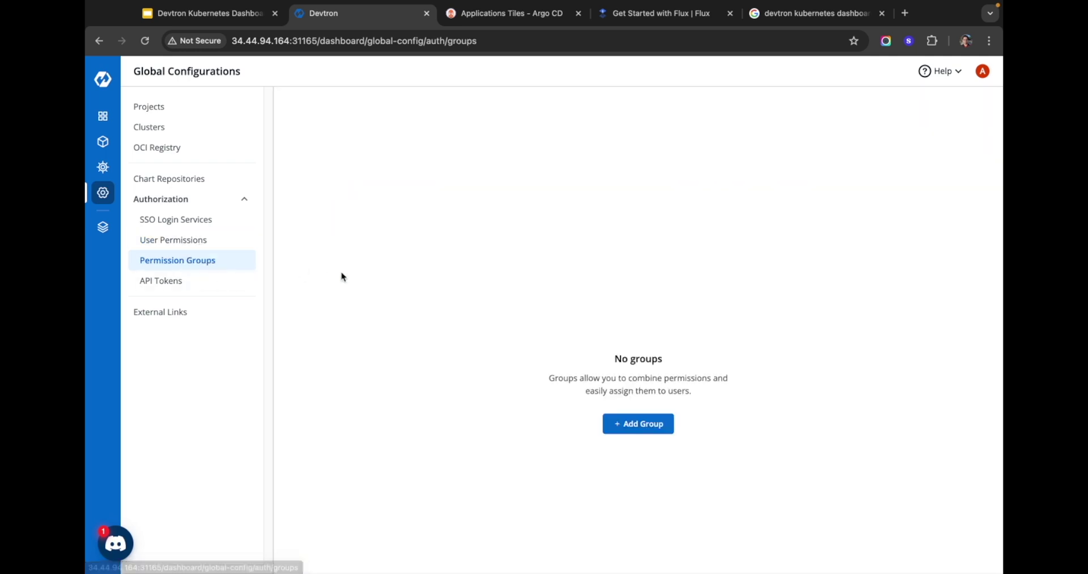
click(628, 424)
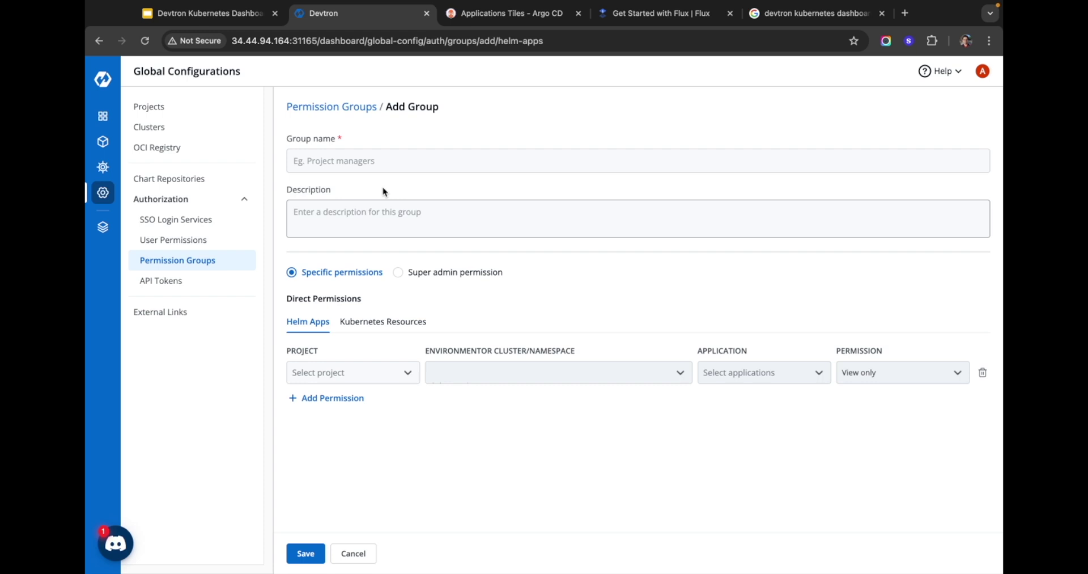
click(379, 163)
text(Devel)
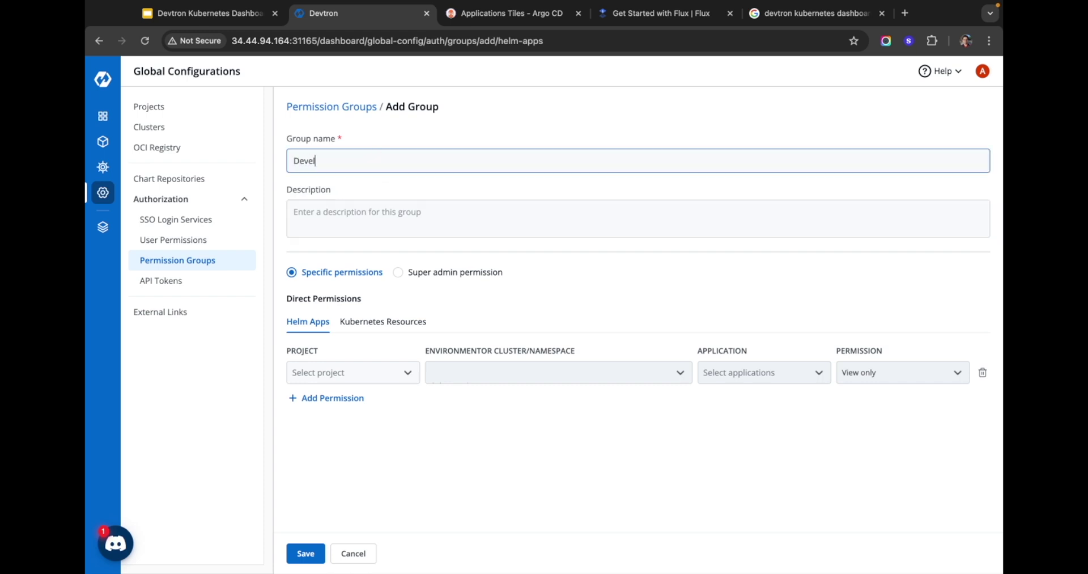
text(elopers)
Step: Give the group Admin on Deployments in microk8s-cluster and save it
click(379, 321)
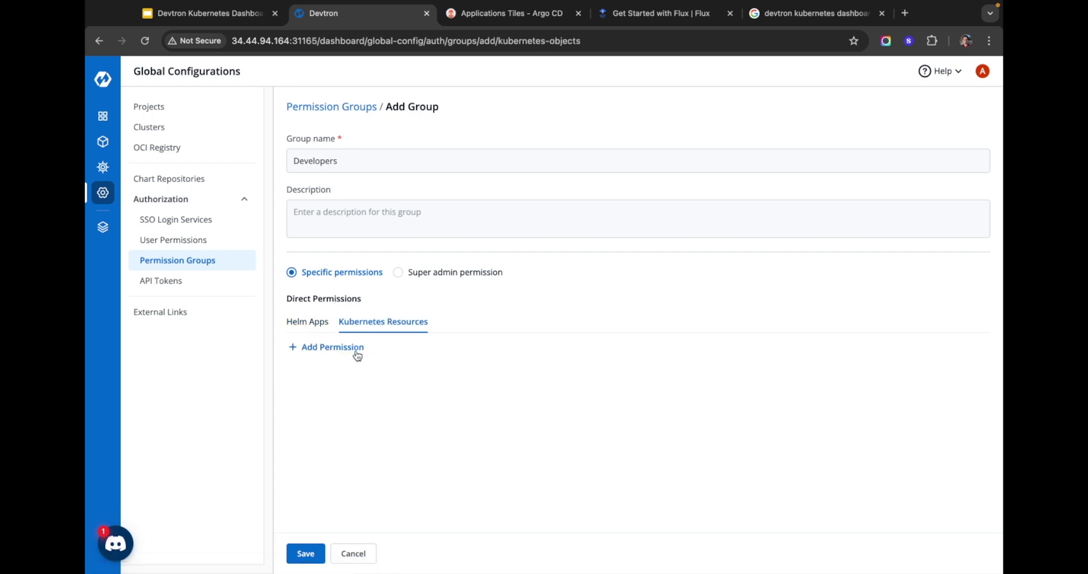
click(356, 351)
click(578, 171)
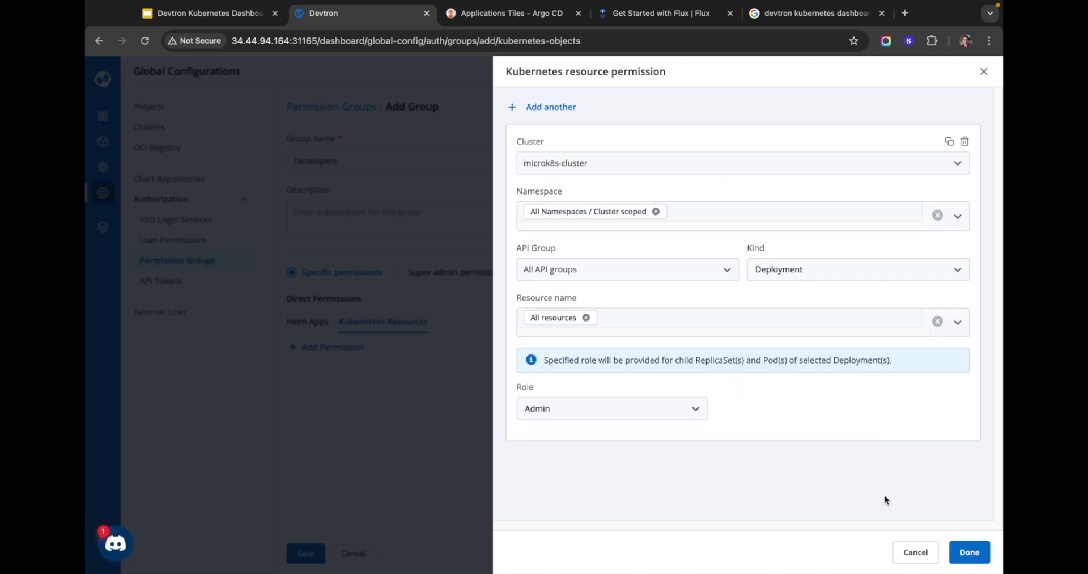
click(960, 551)
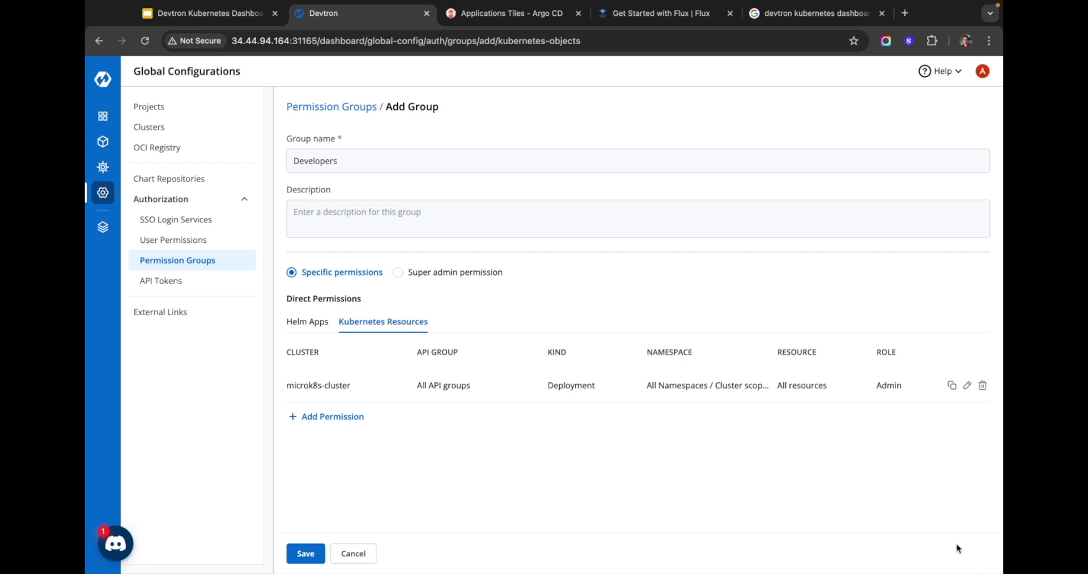
click(304, 554)
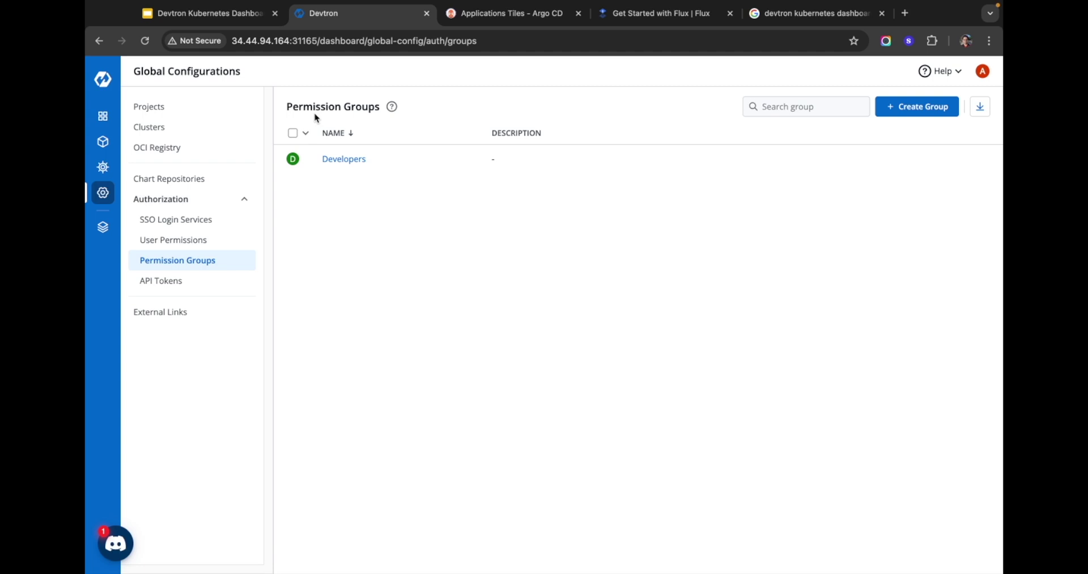
Step: Generate a 7-day super admin API token named developer-token
click(193, 281)
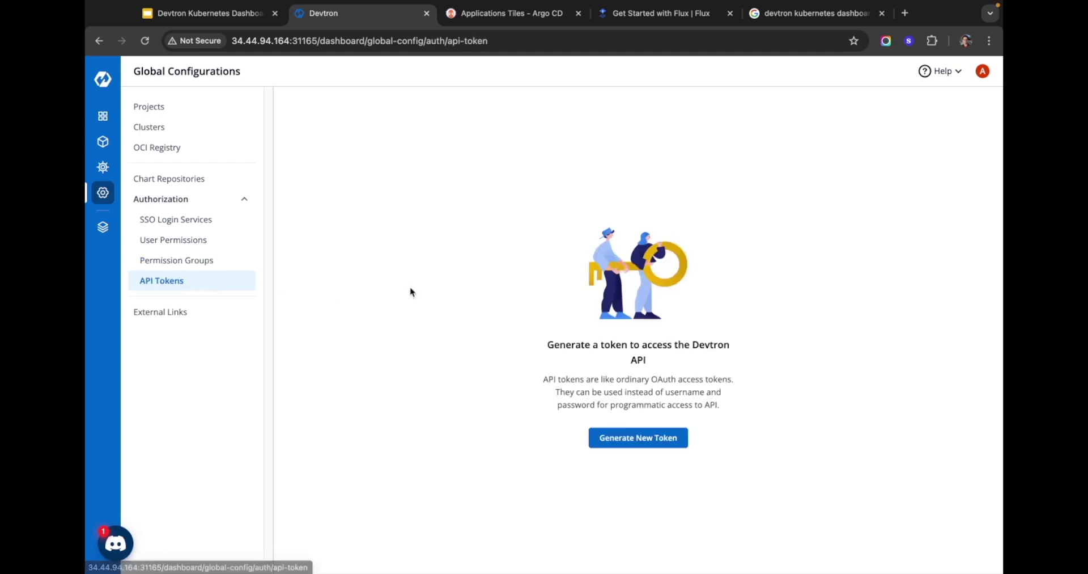
click(638, 437)
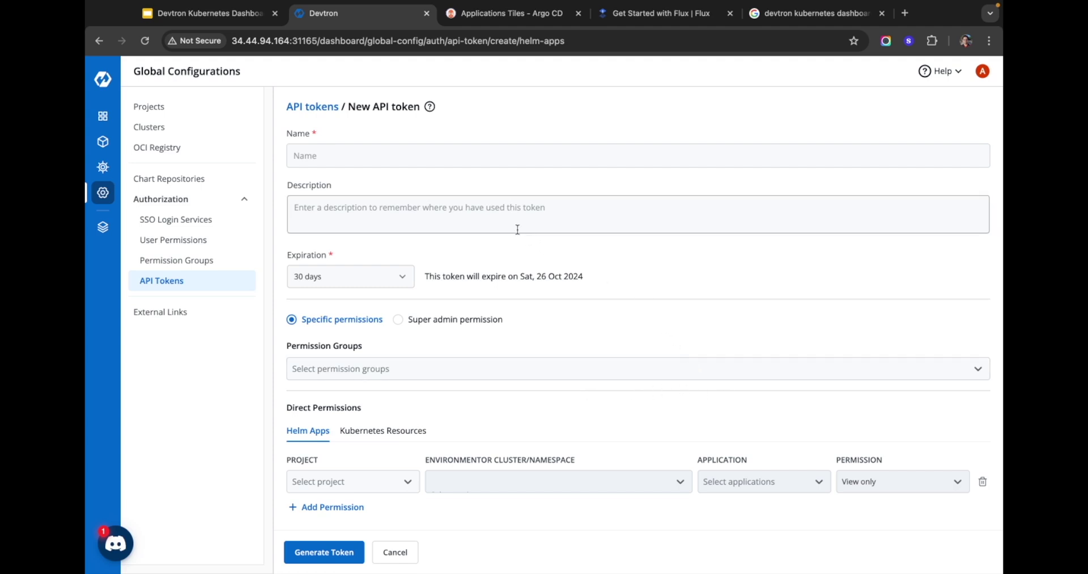
click(461, 156)
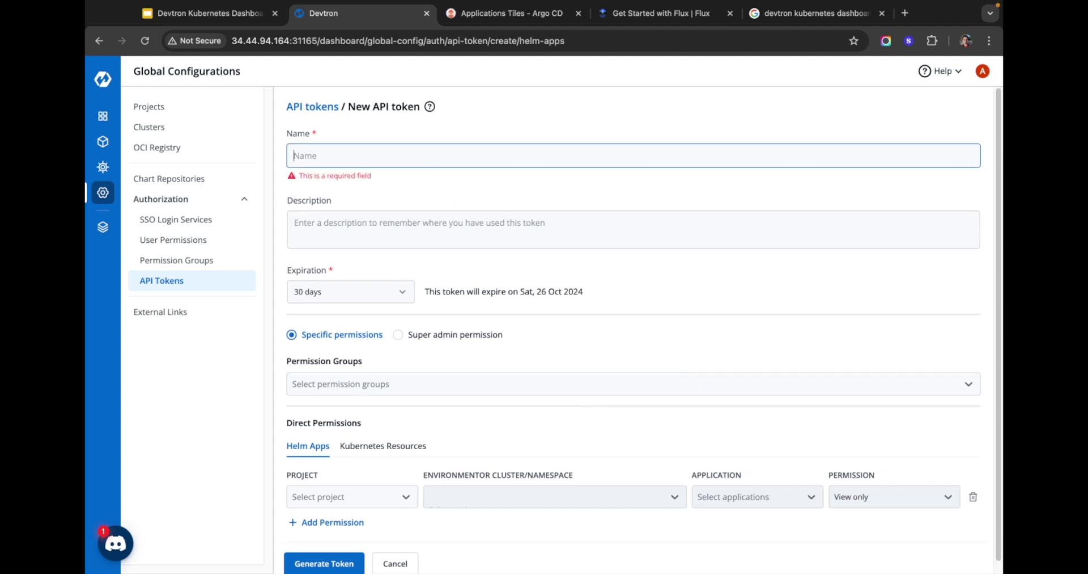
text(developer-token)
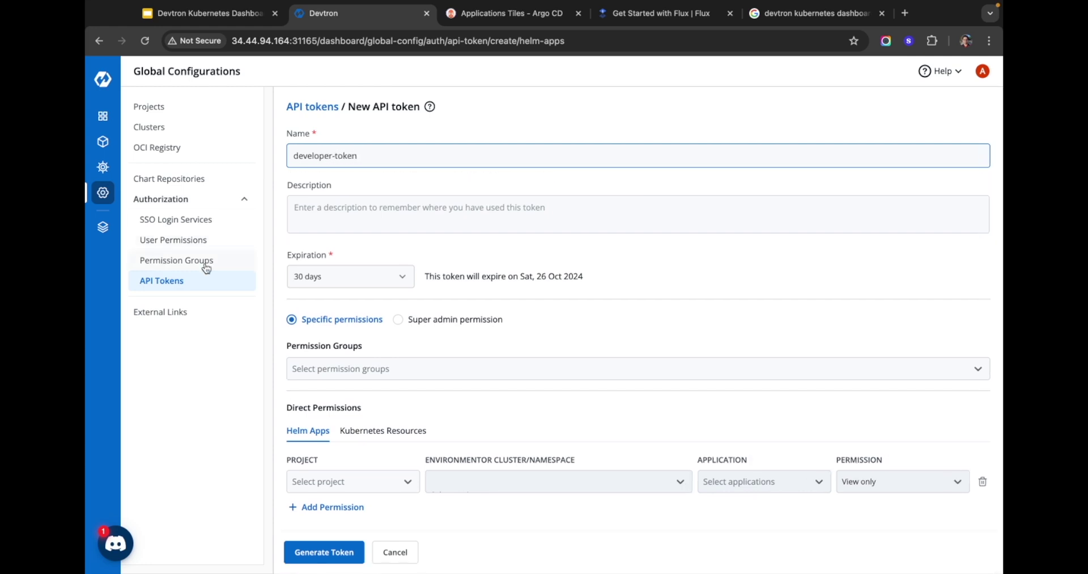
click(410, 268)
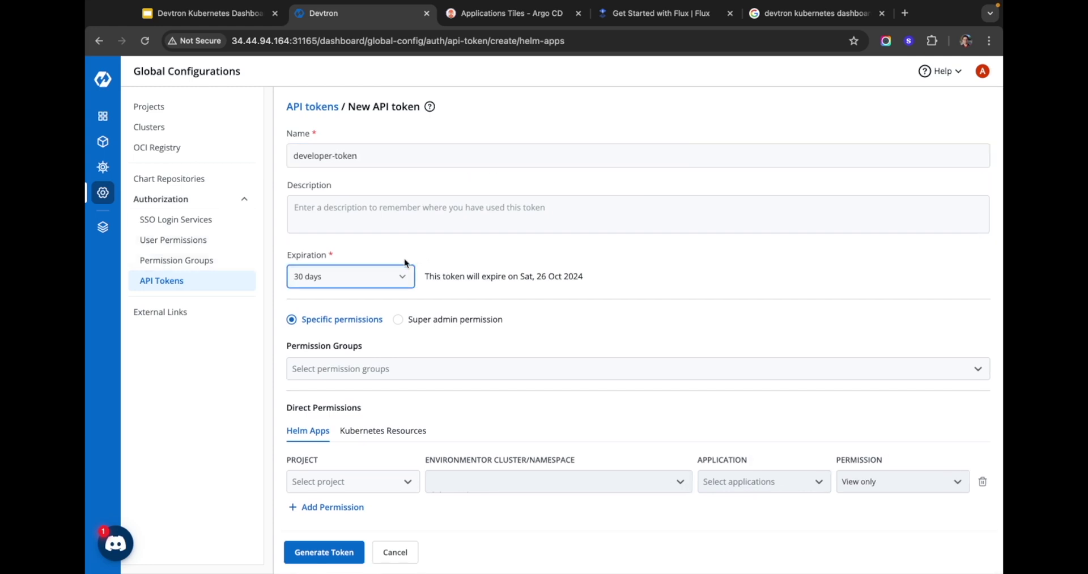
click(362, 304)
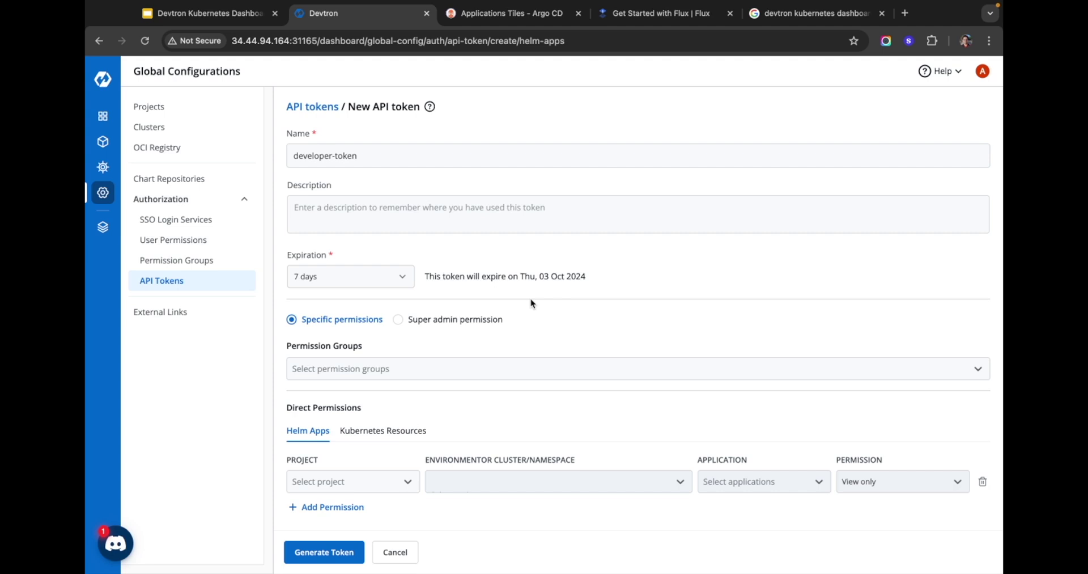
click(470, 331)
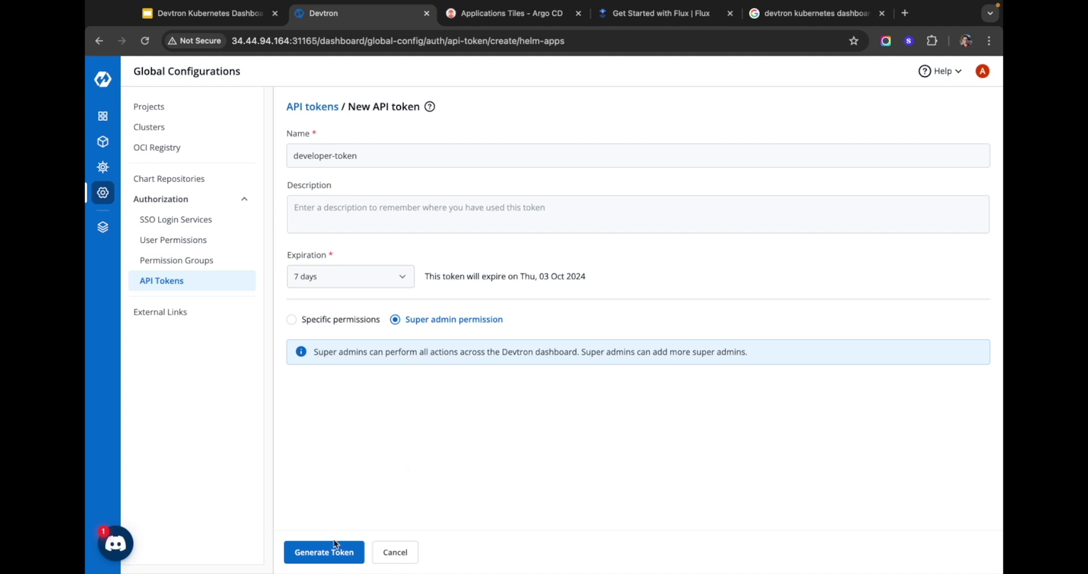
click(334, 553)
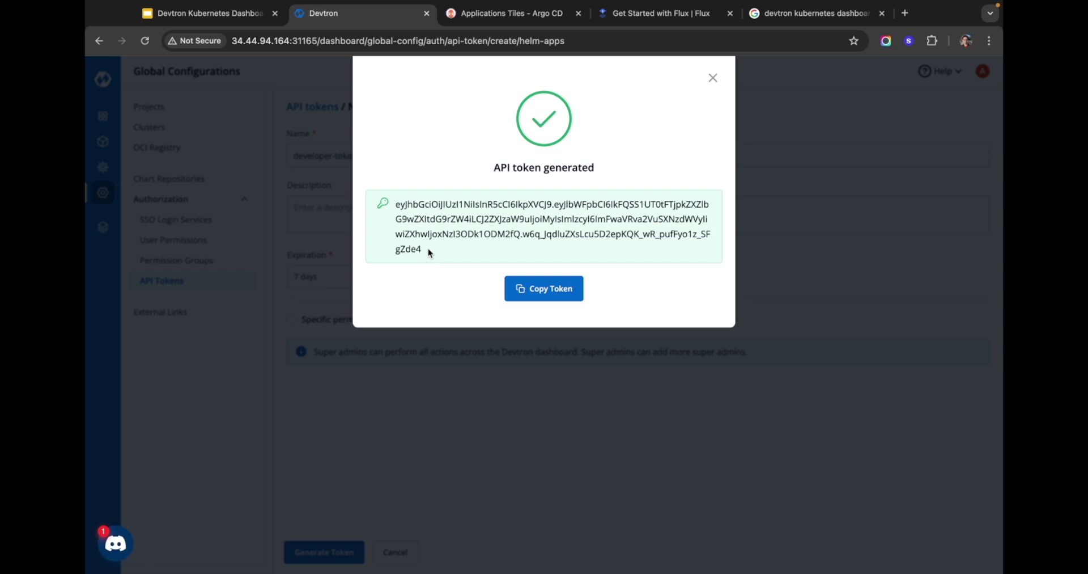
Step: Copy the generated token and go to the Clusters and Environments list
click(543, 288)
click(713, 78)
click(177, 127)
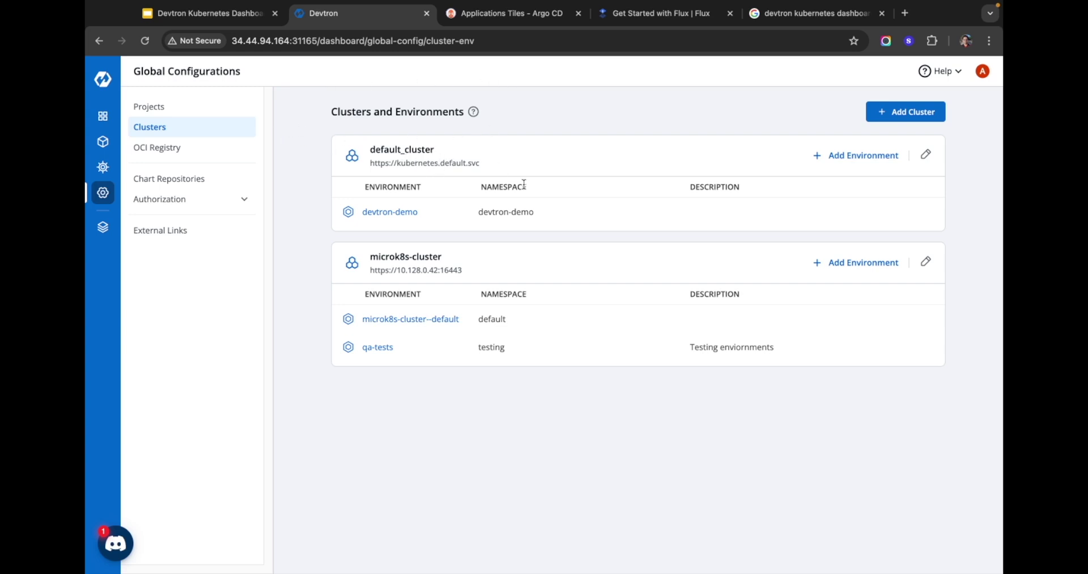
drag(438, 152, 363, 154)
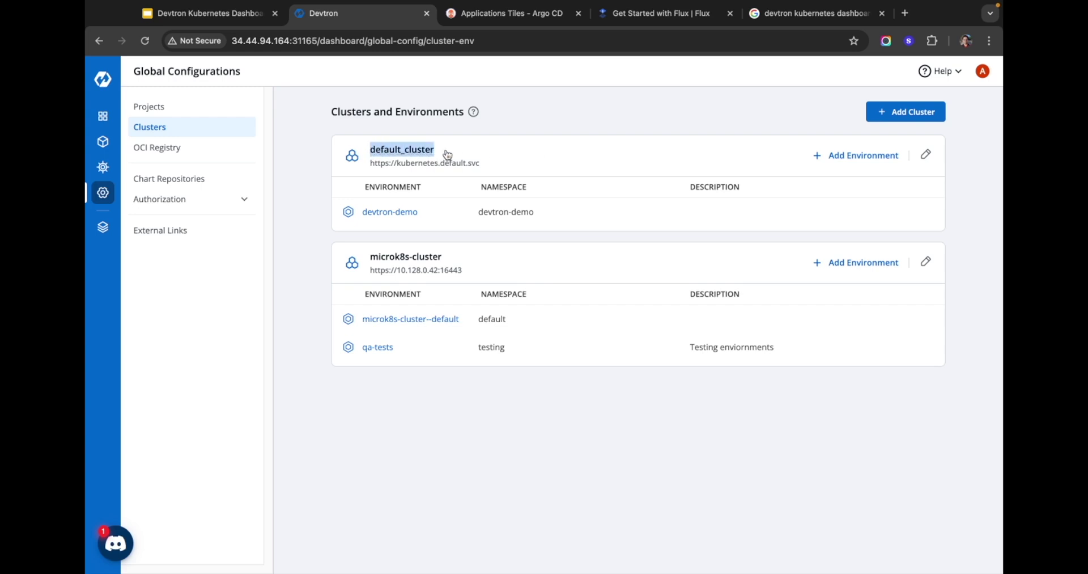
drag(445, 262, 368, 262)
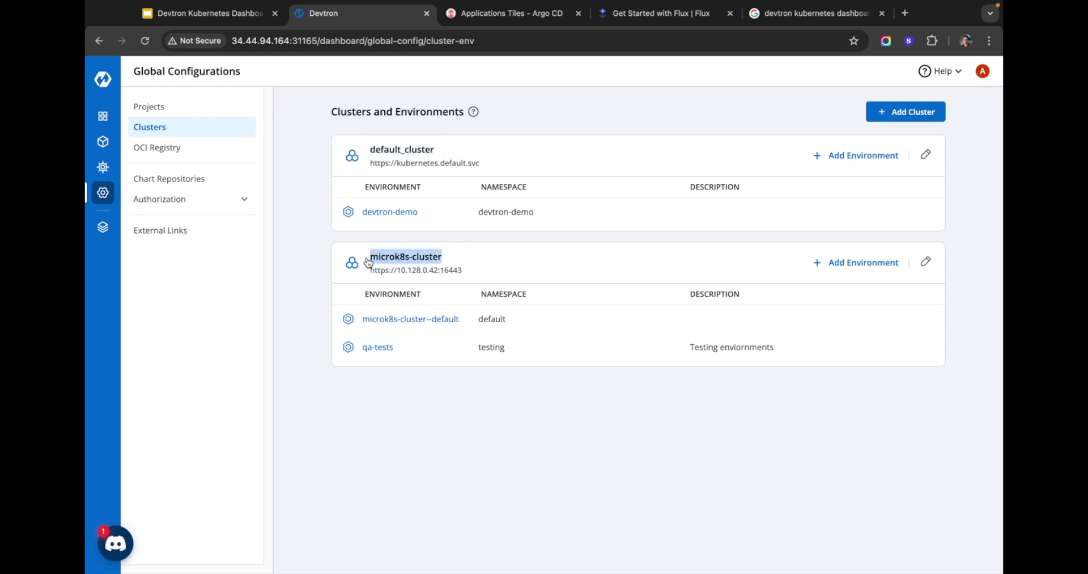
click(466, 262)
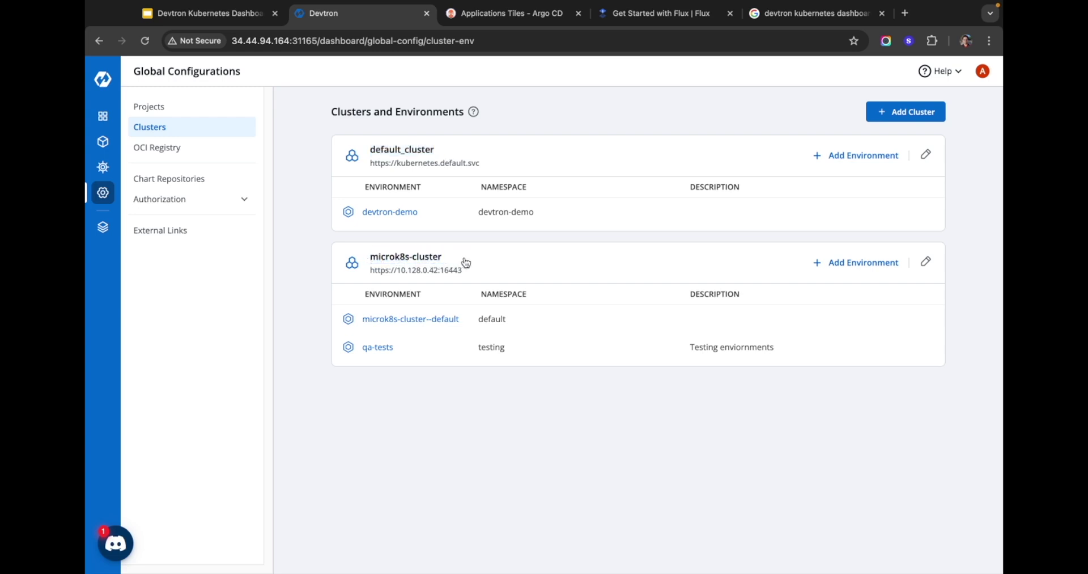
Step: List the Helm apps filtered to default_cluster
click(103, 116)
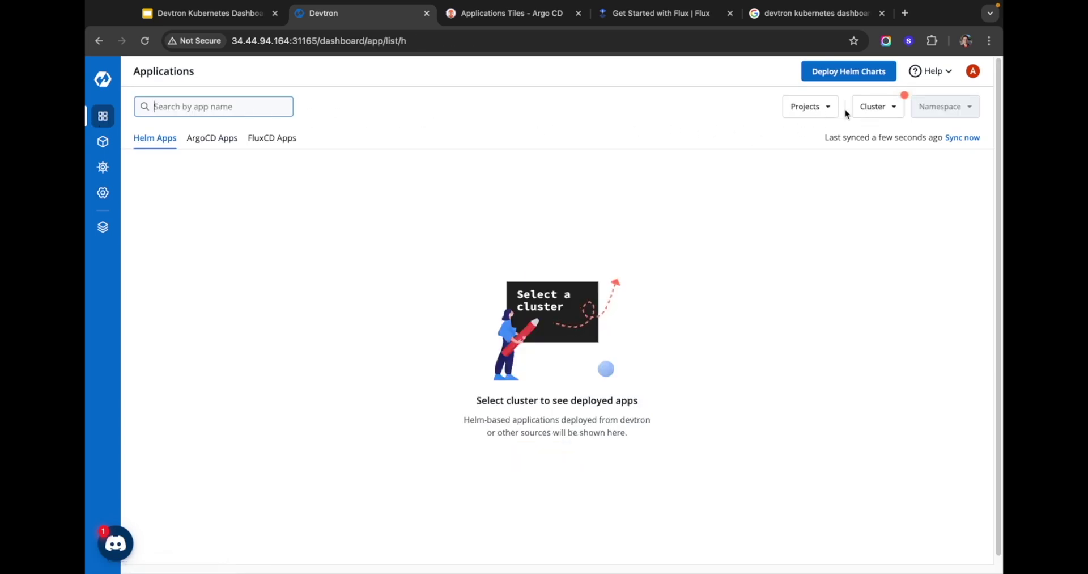
click(874, 109)
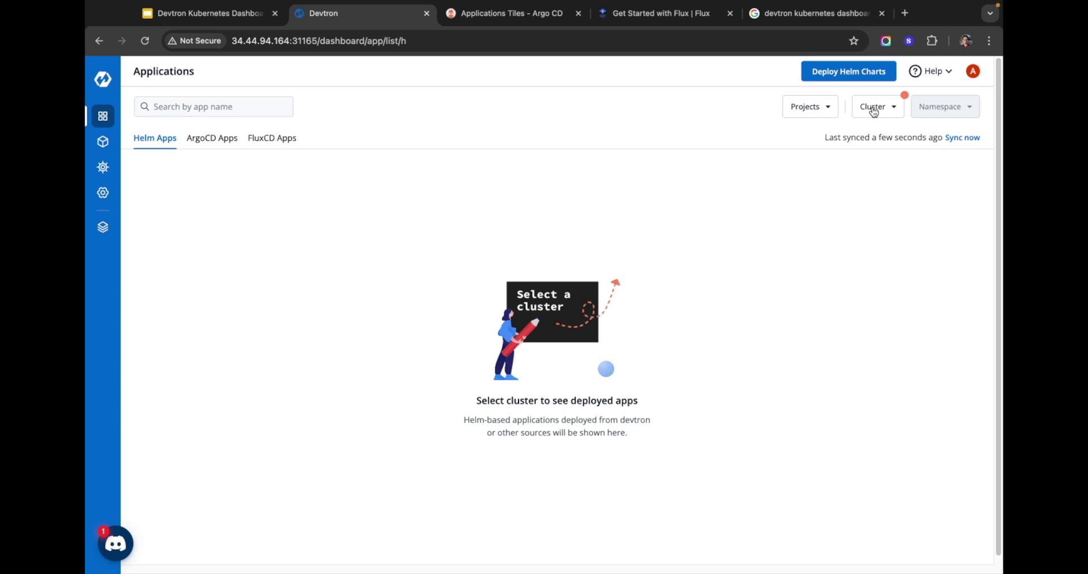
click(864, 162)
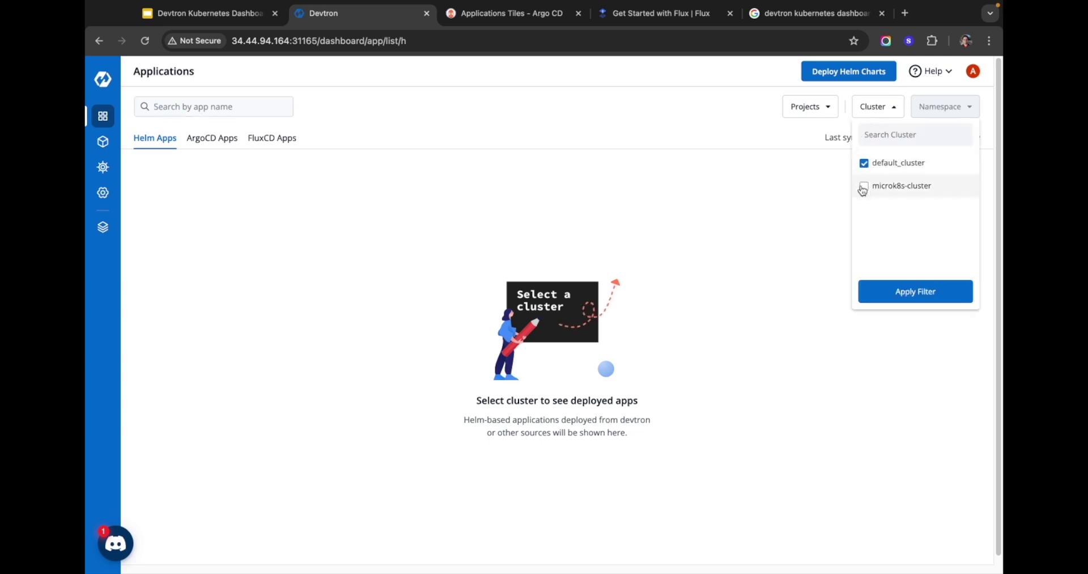
click(905, 291)
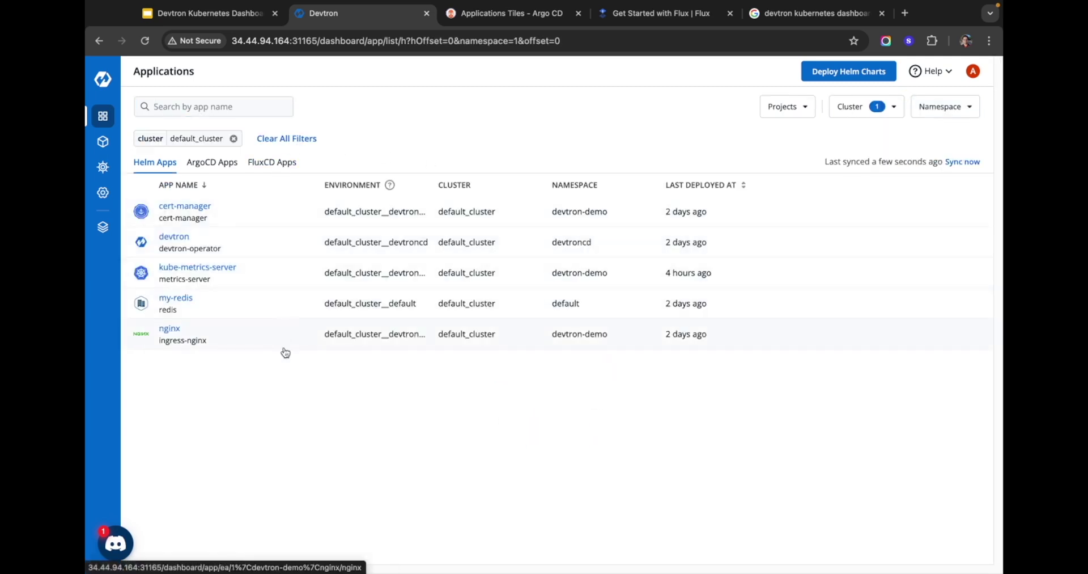
Step: Show the ArgoCD apps, then the FluxCD apps, each filtered to microk8s-cluster
click(205, 163)
click(950, 107)
click(911, 187)
click(913, 292)
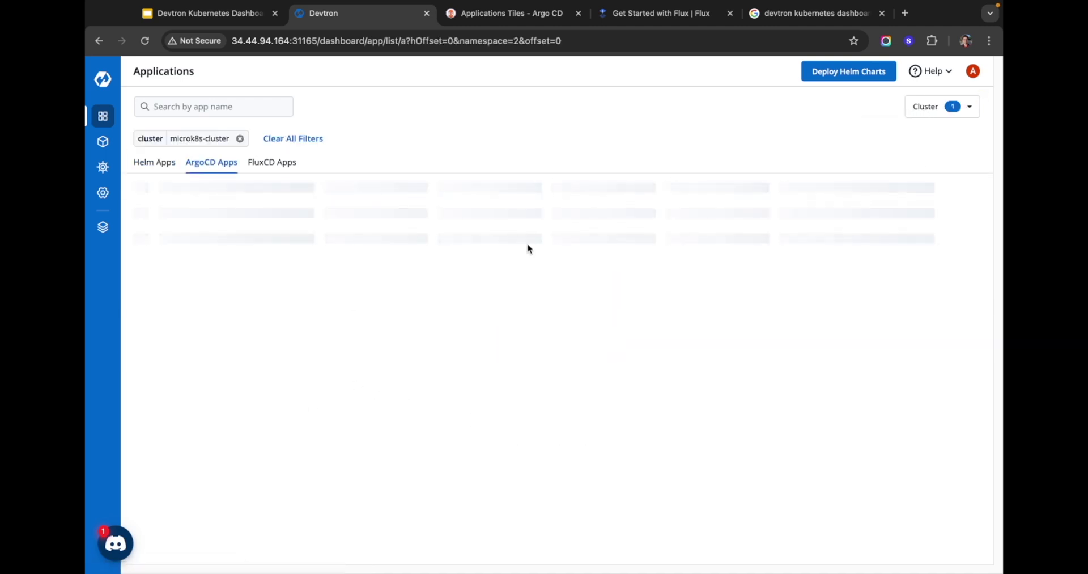
click(284, 162)
click(954, 106)
click(912, 187)
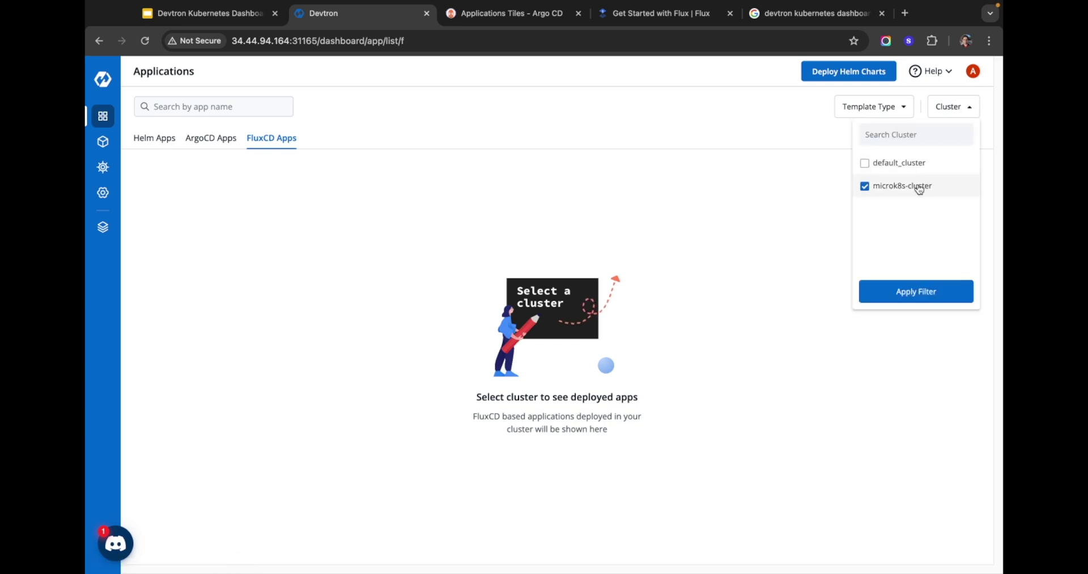
click(912, 292)
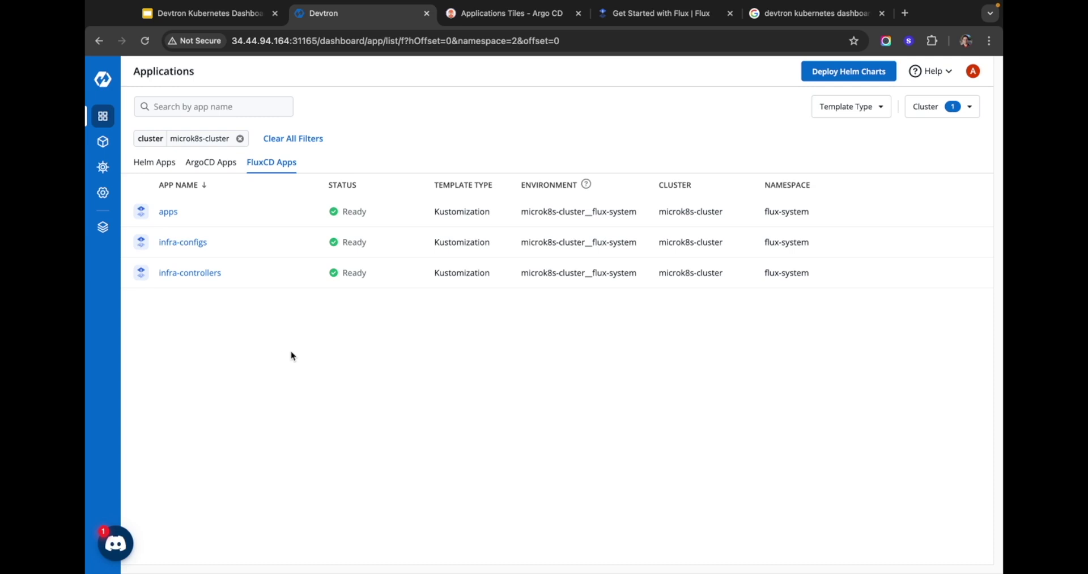
Step: Open the Resource Browser to see default_cluster and microk8s-cluster connection status
click(102, 143)
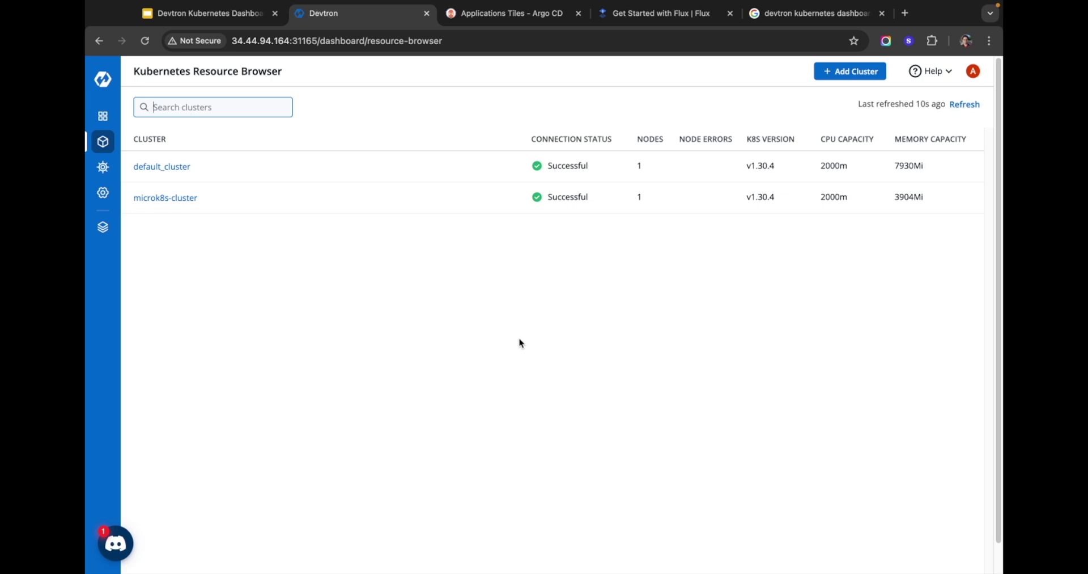
Step: Open the microk8s-cluster Overview and review its CPU and memory usage figures
click(180, 198)
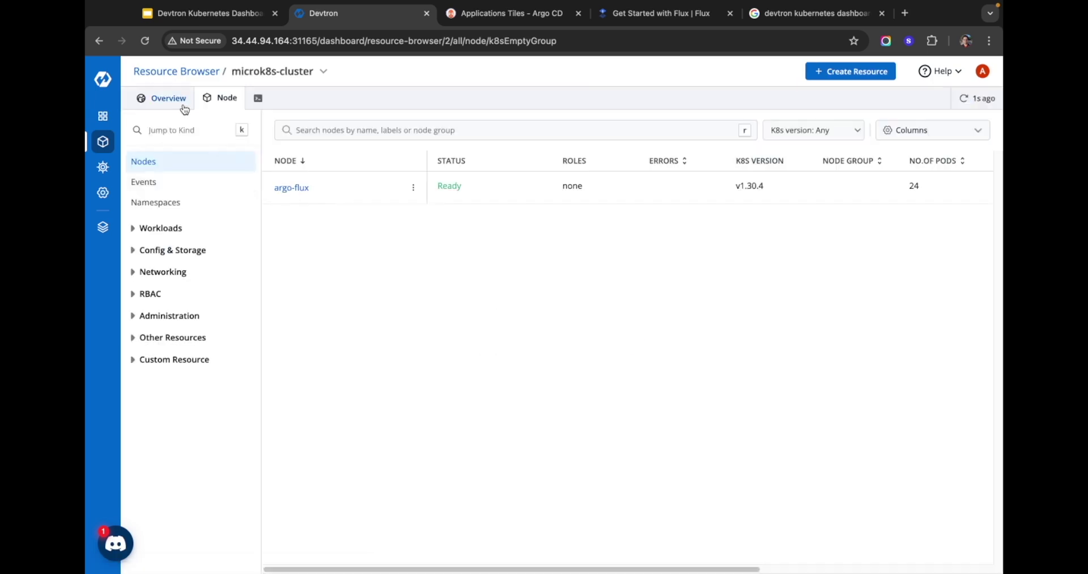
click(177, 104)
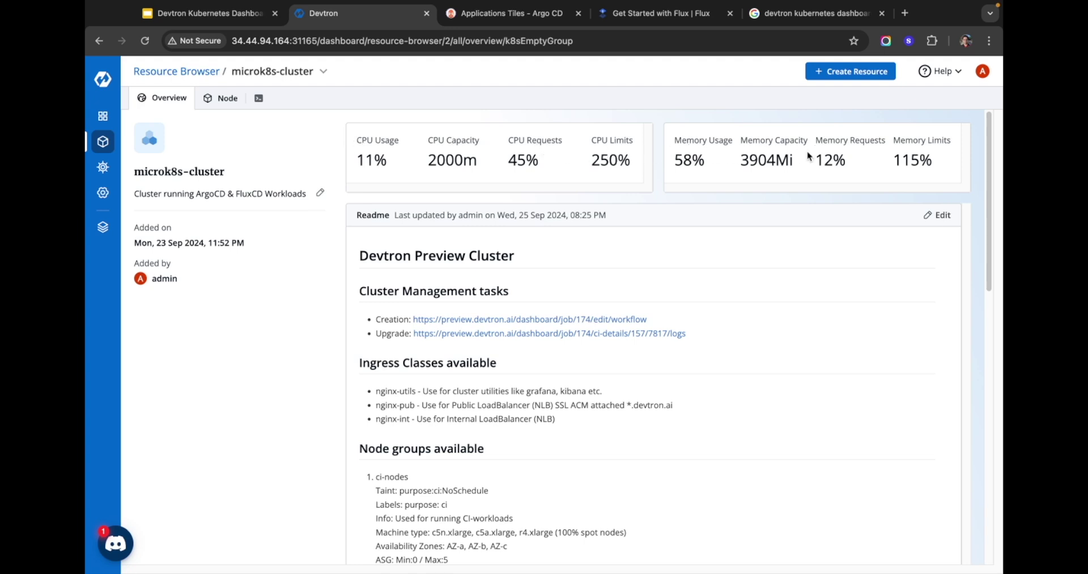
drag(356, 140, 556, 140)
drag(674, 140, 955, 149)
click(952, 141)
Step: Read through the cluster readme and description, then list its nodes
scroll(391, 175, down, 2)
scroll(395, 185, down, 2)
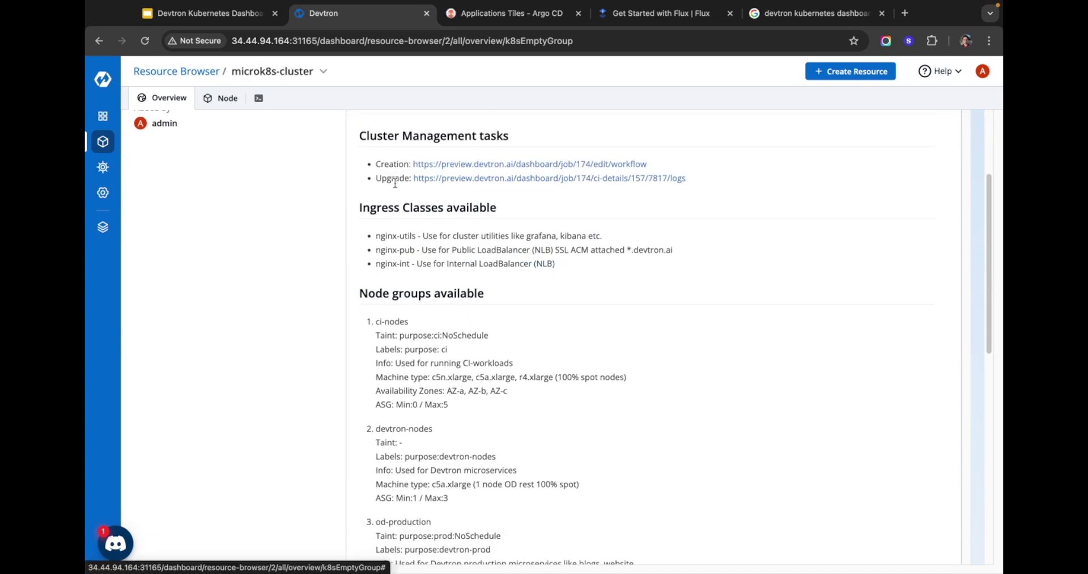
scroll(391, 204, up, 5)
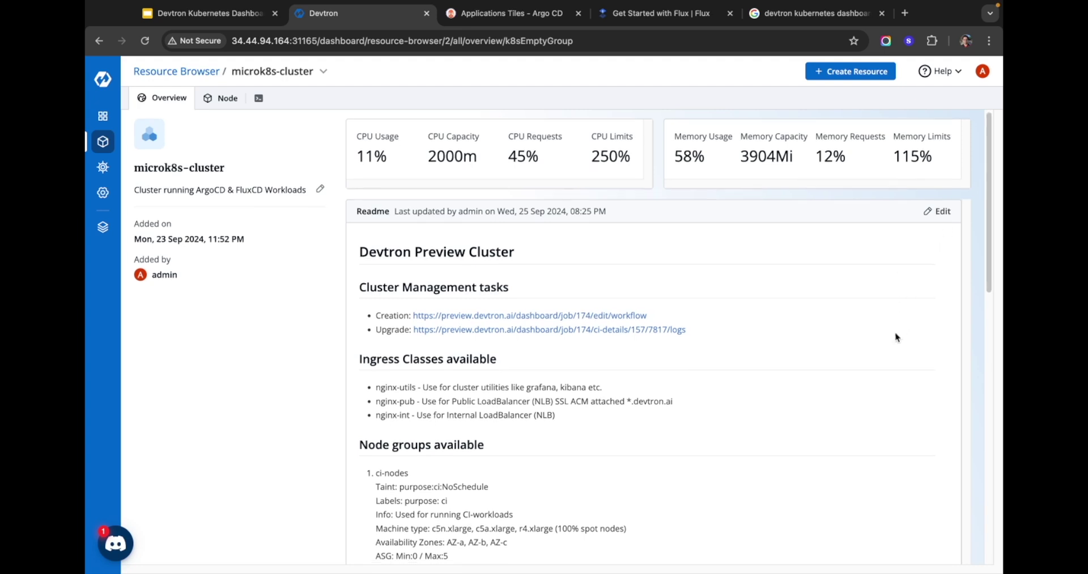
scroll(895, 337, down, 1)
scroll(863, 342, up, 1)
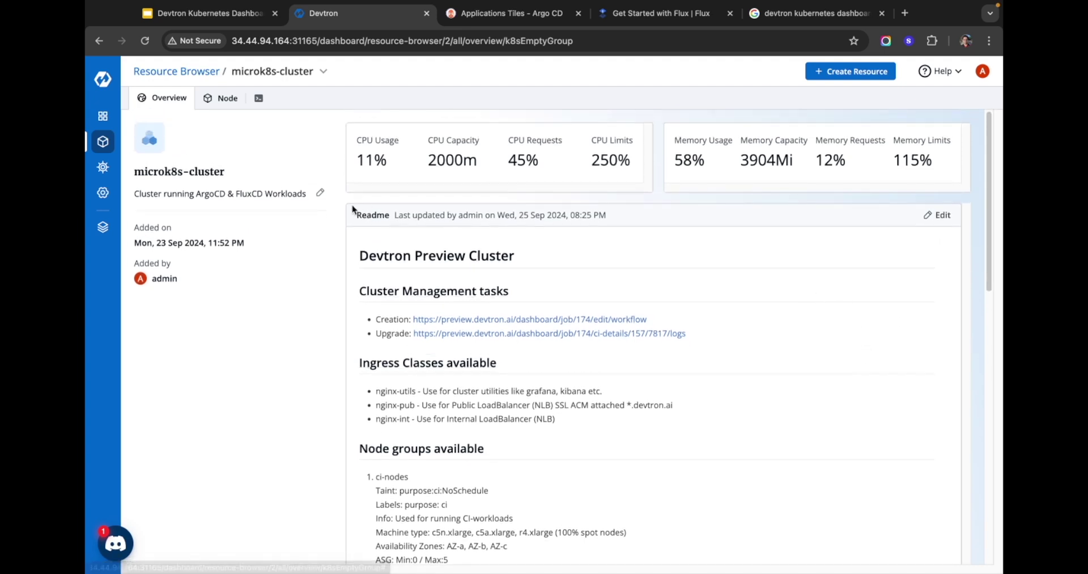
drag(132, 196, 313, 198)
click(292, 220)
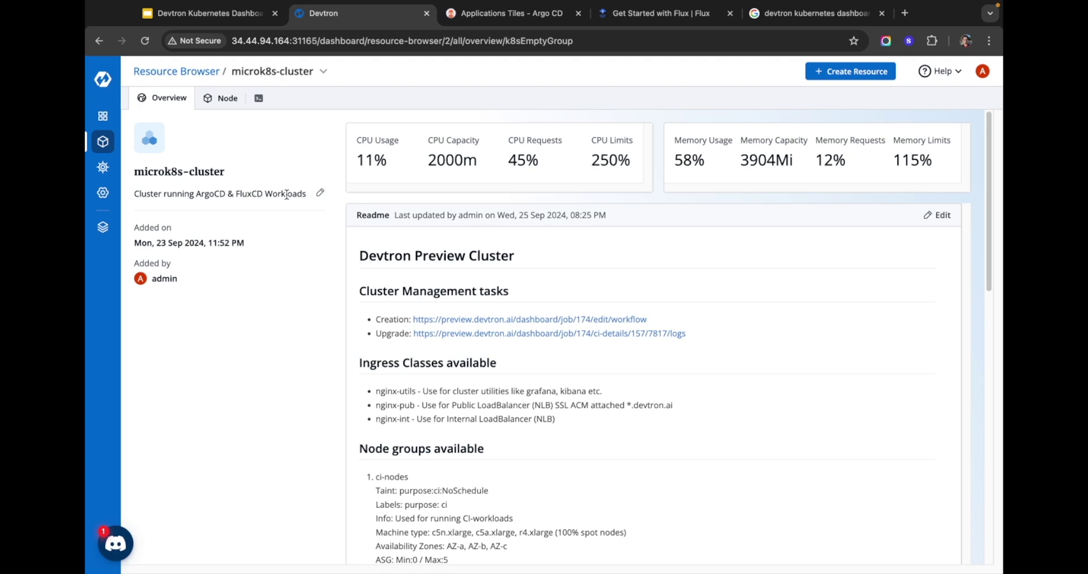
click(225, 98)
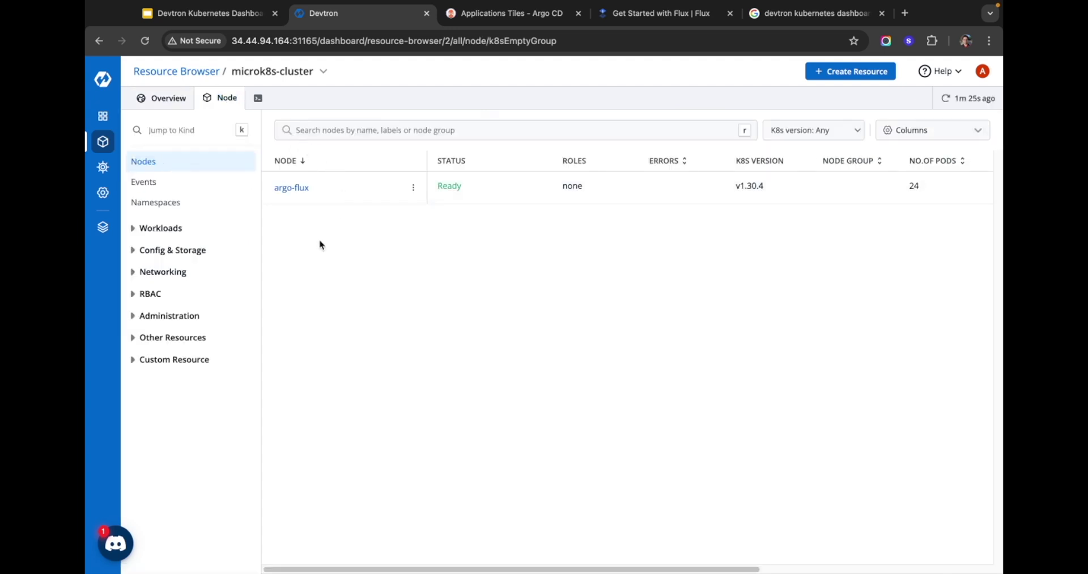
Step: Open the argo-flux node and check its annotations and taints (none)
click(292, 188)
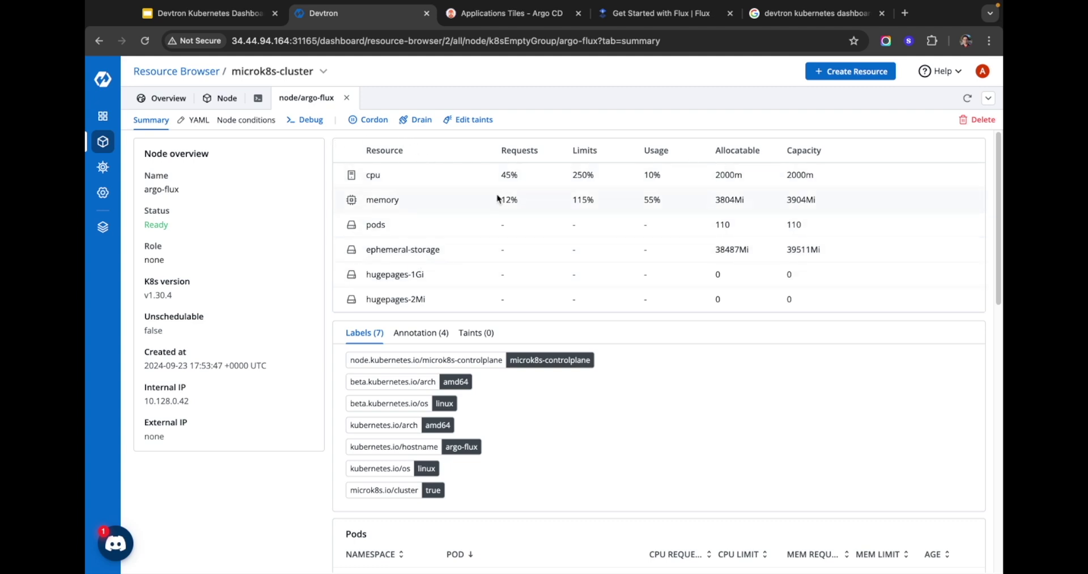
scroll(413, 363, down, 1)
scroll(413, 362, down, 1)
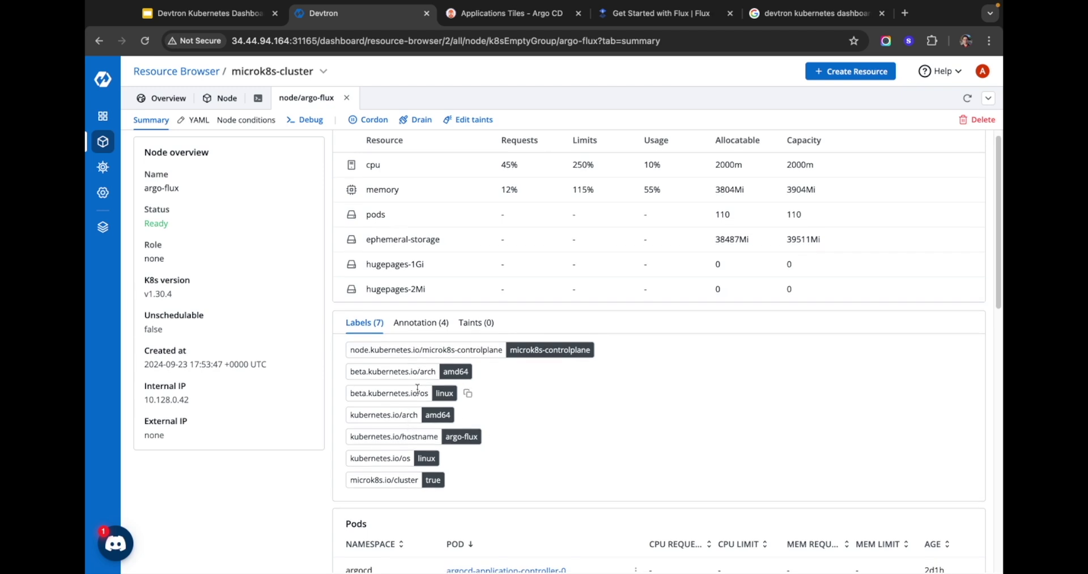
click(421, 322)
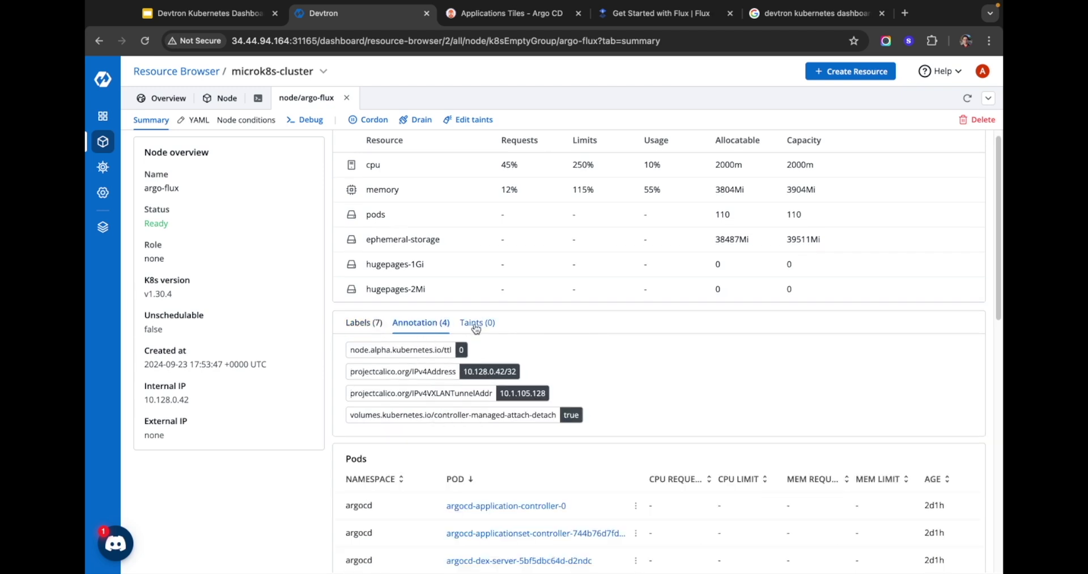
click(481, 323)
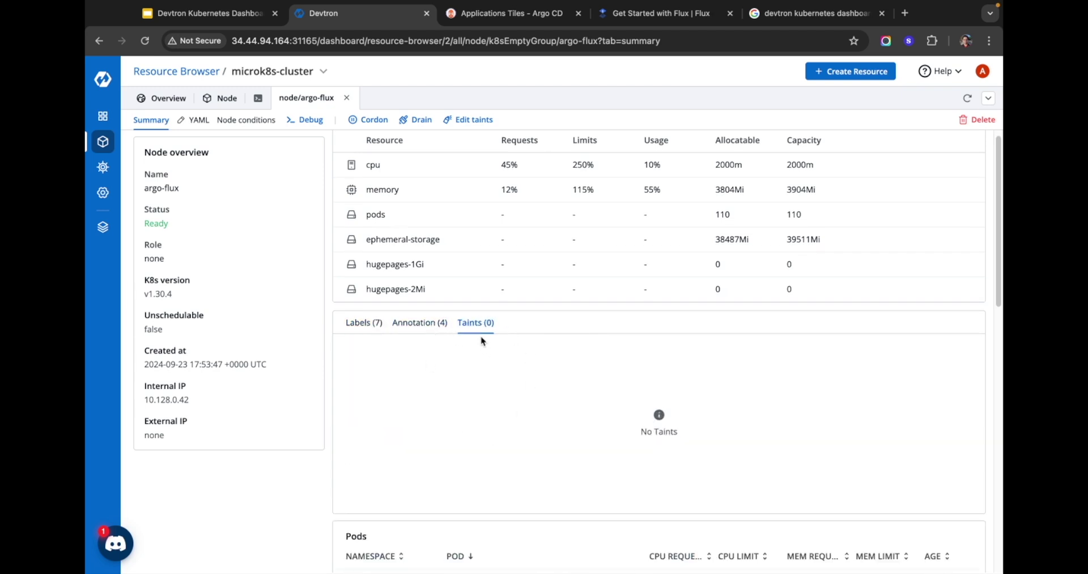
Step: Scroll through the node's Pods list and back to its status summary
scroll(571, 309, down, 1)
scroll(572, 309, down, 1)
scroll(569, 310, down, 3)
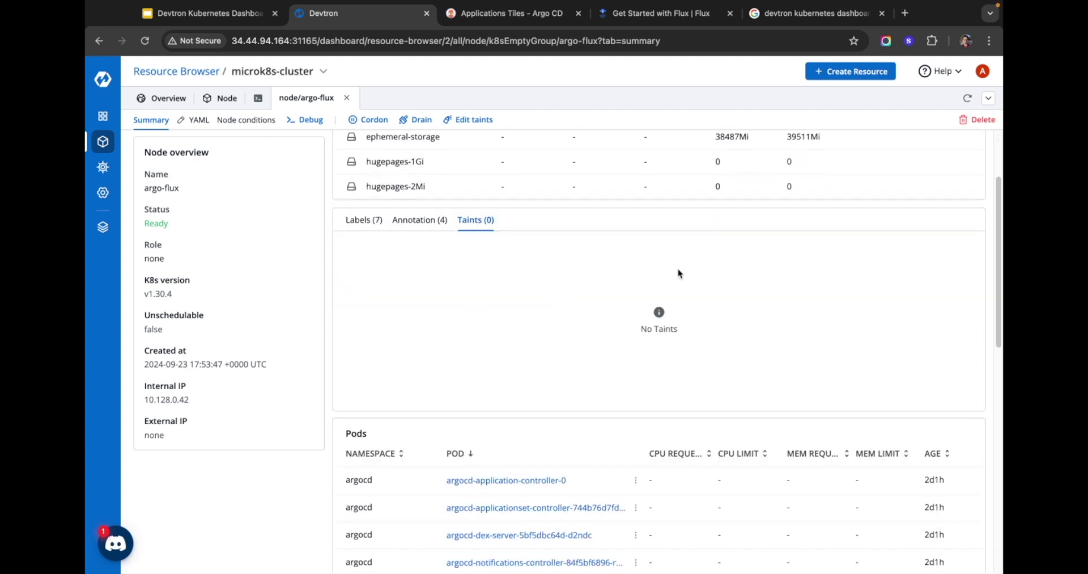
scroll(554, 271, down, 9)
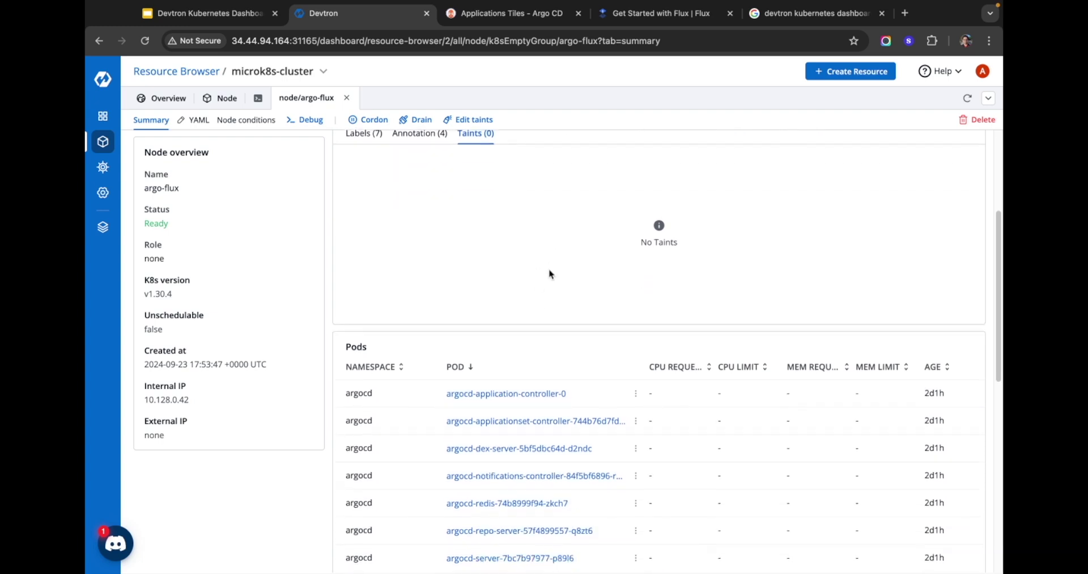
scroll(549, 278, down, 10)
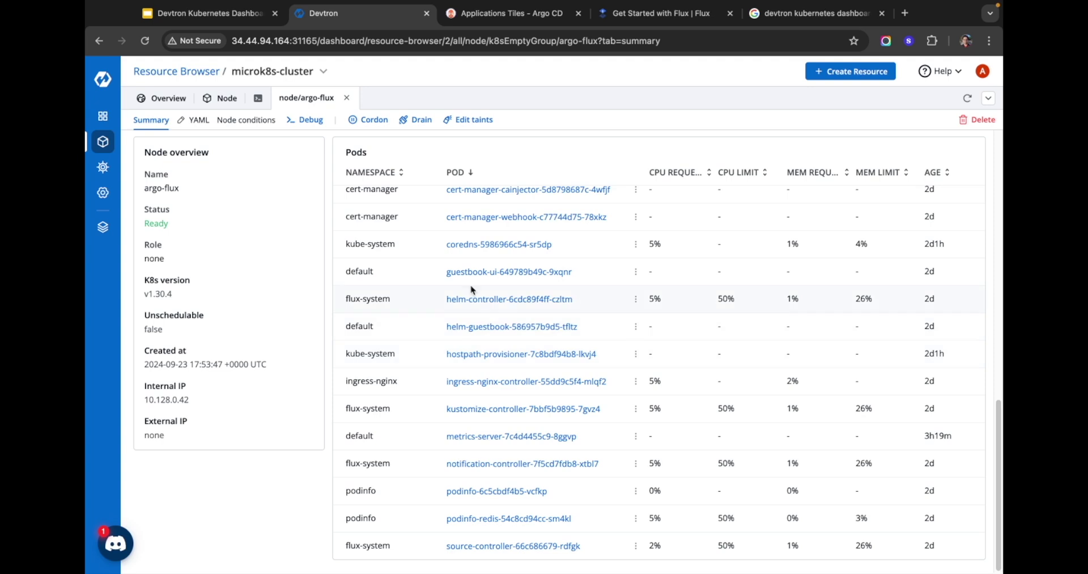
scroll(579, 299, up, 14)
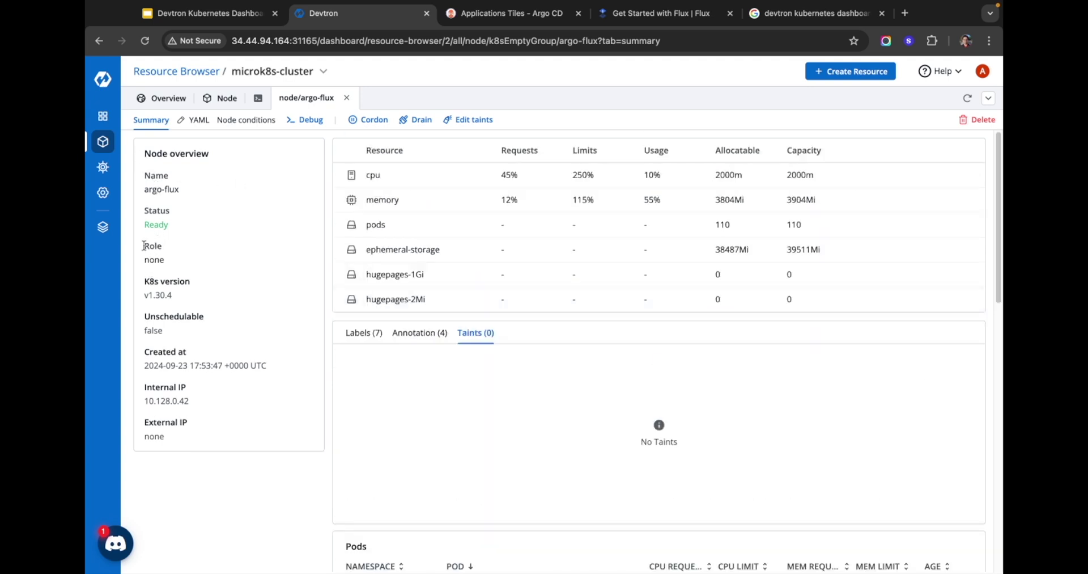
drag(145, 219, 209, 303)
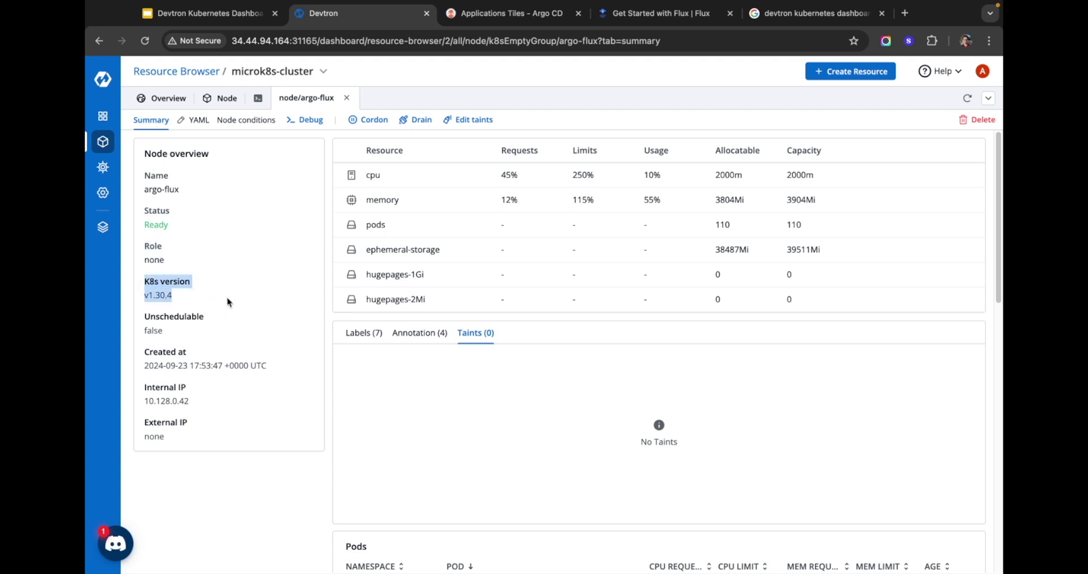
click(229, 301)
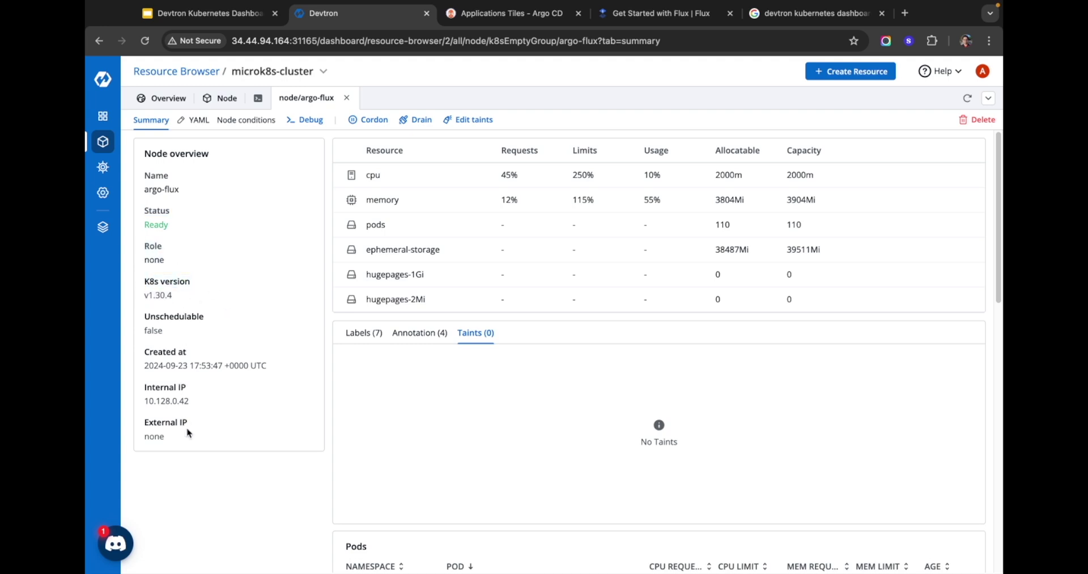
Step: Show argo-flux's Node conditions and highlight the Calico, memory, disk and PID statuses
click(239, 126)
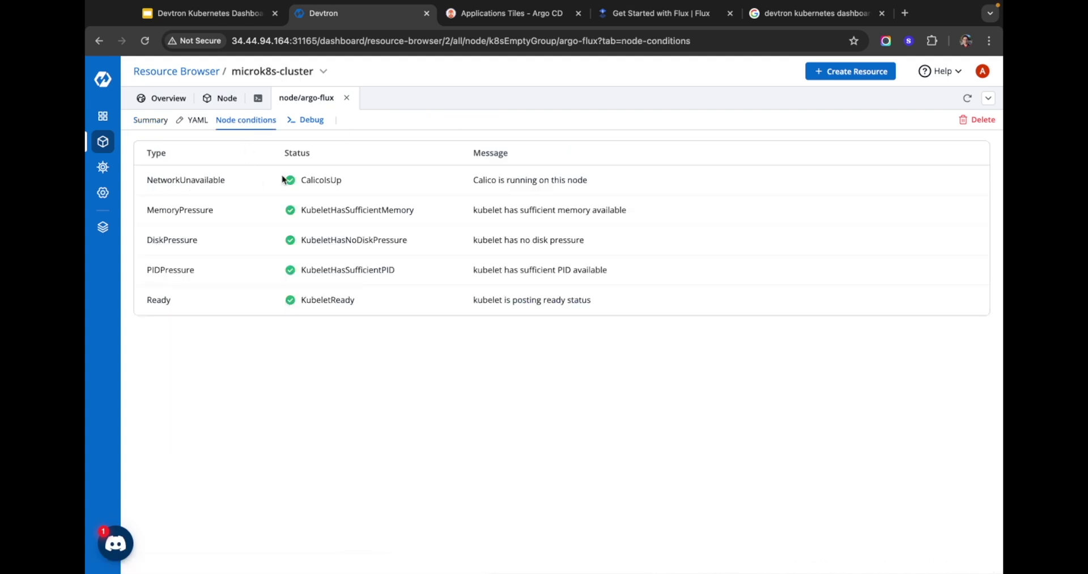
drag(253, 165, 403, 301)
click(406, 302)
Step: Start an argo-flux debug terminal with the busybox image, then return to the node list
click(304, 121)
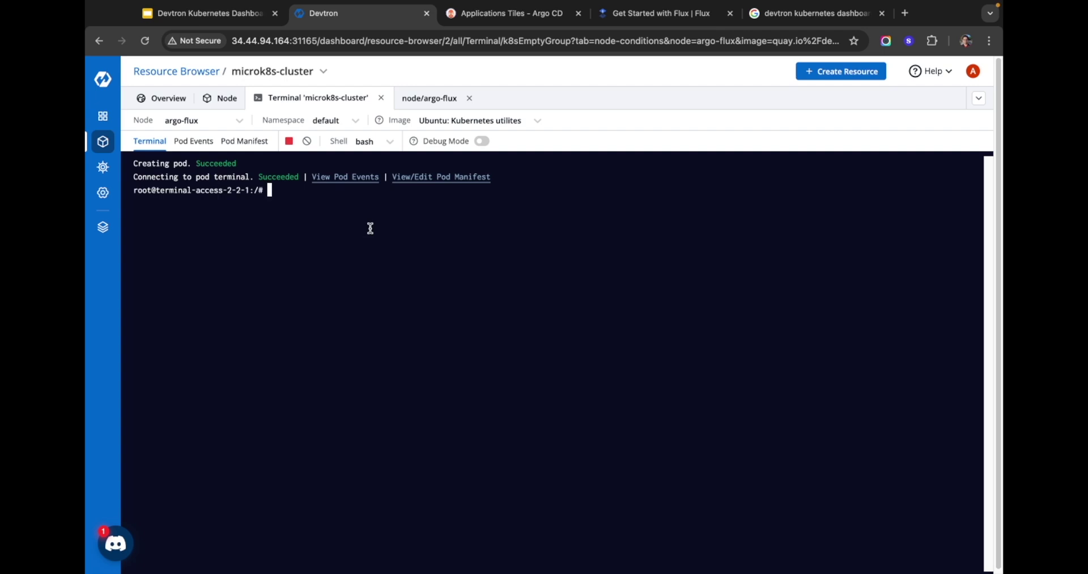
click(539, 120)
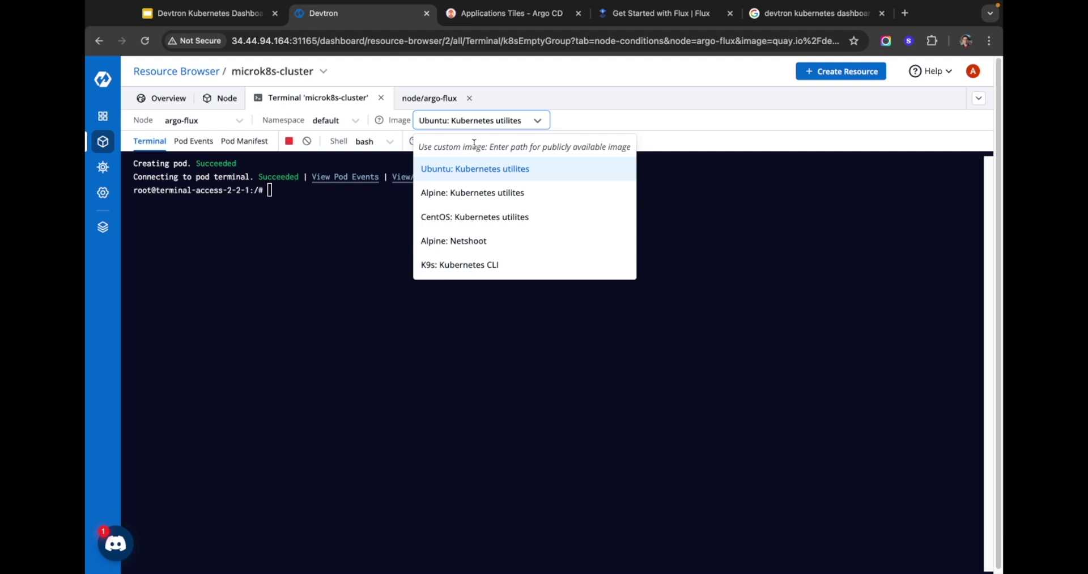
text(busybox)
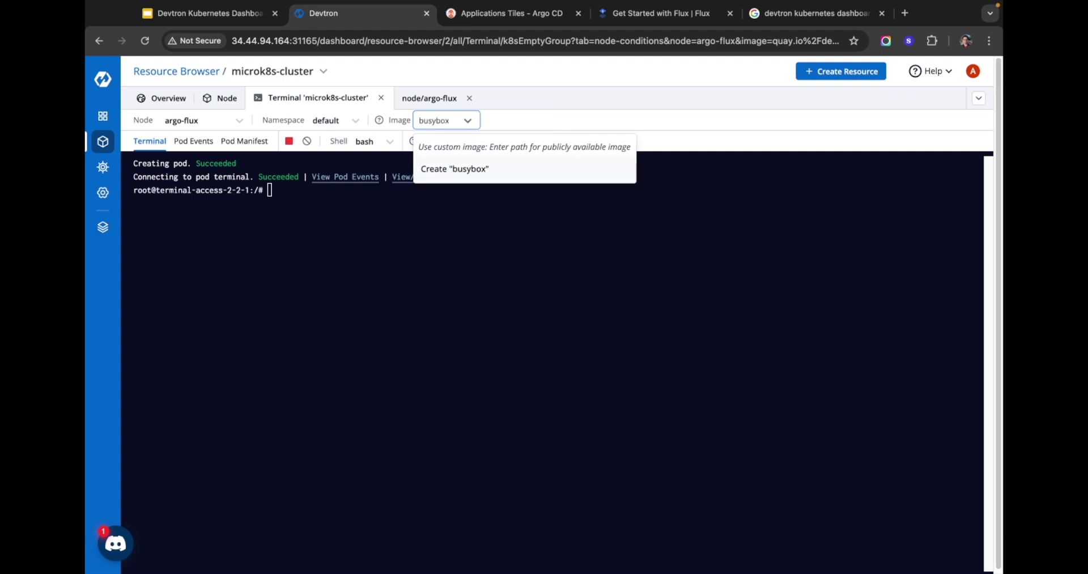
key(Return)
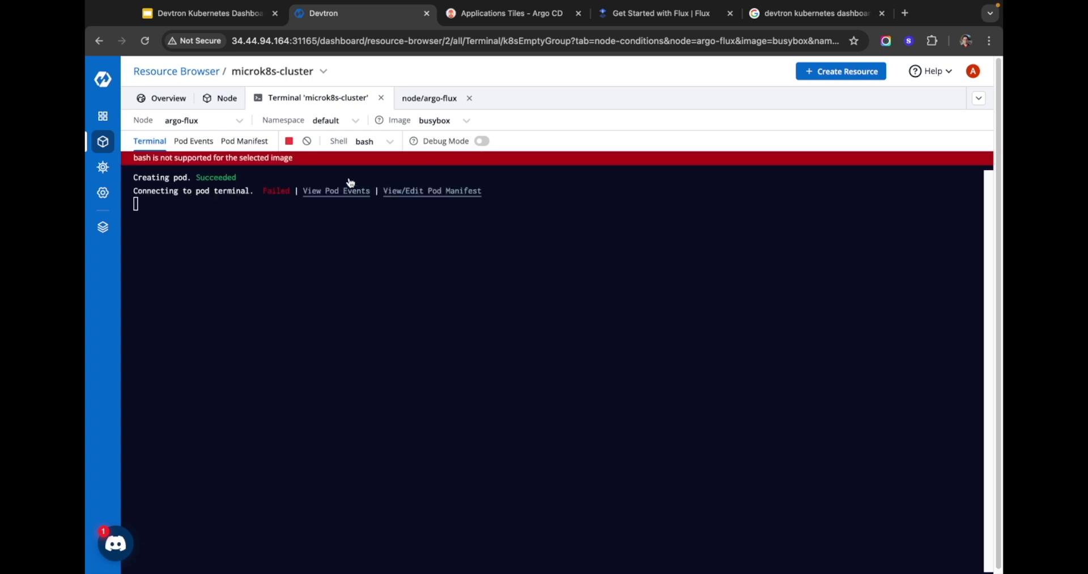
click(227, 99)
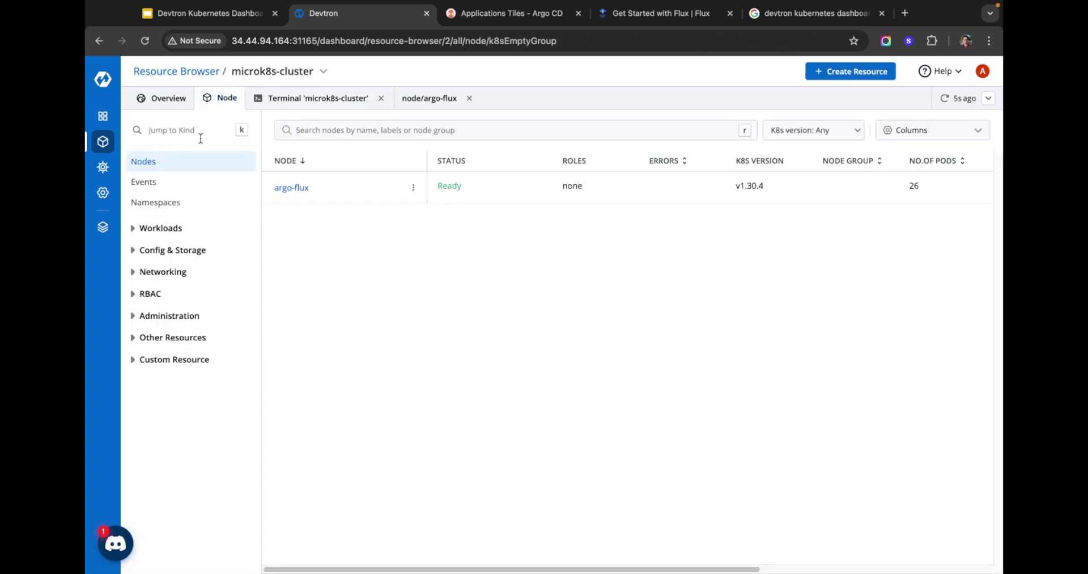
Step: Browse microk8s-cluster's Events, including busybox image pulls, then expand Workloads
click(180, 183)
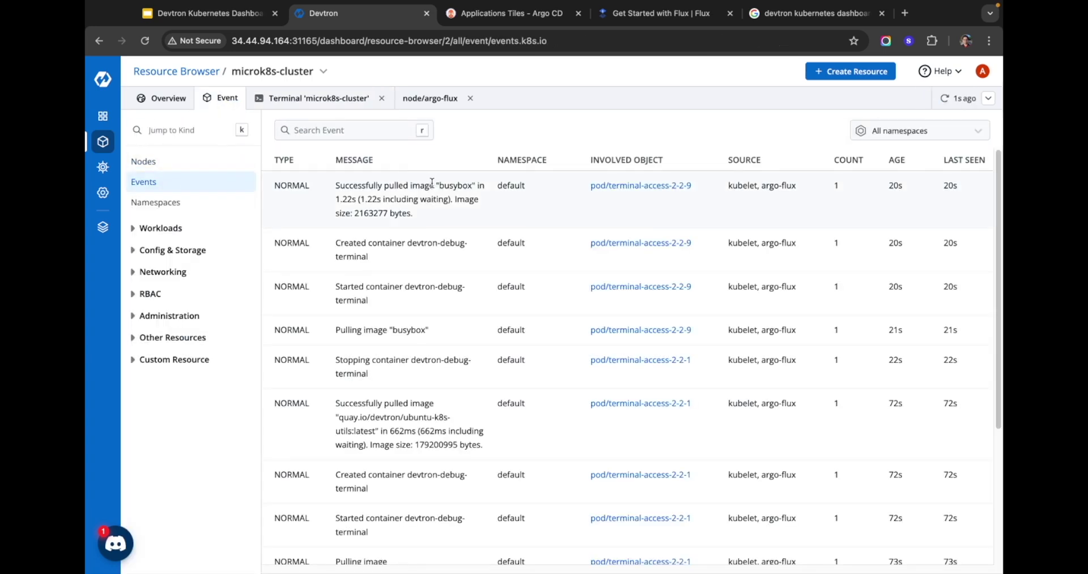
scroll(464, 301, down, 5)
scroll(464, 302, down, 3)
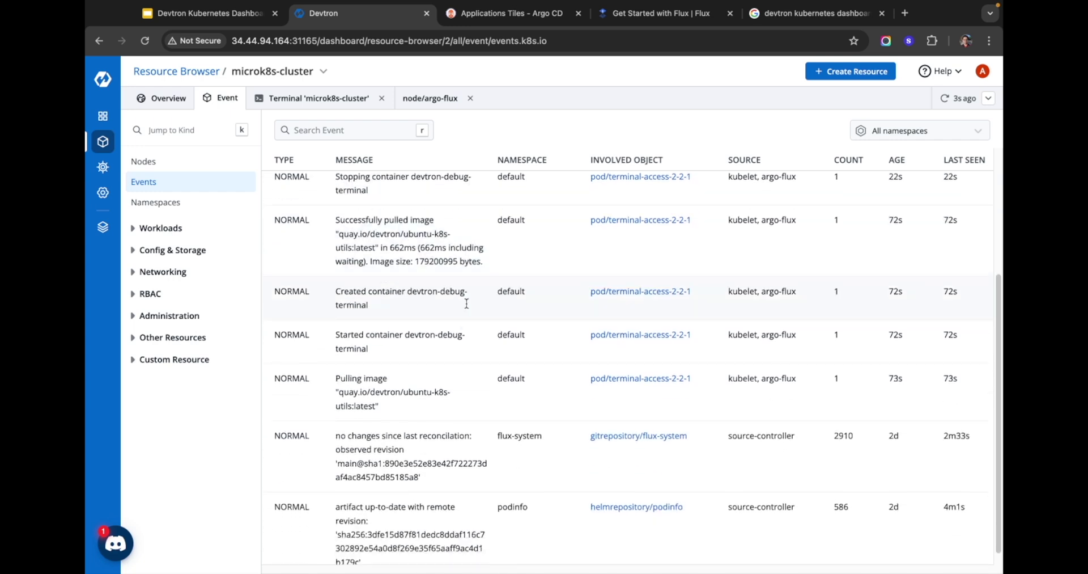
scroll(464, 302, up, 8)
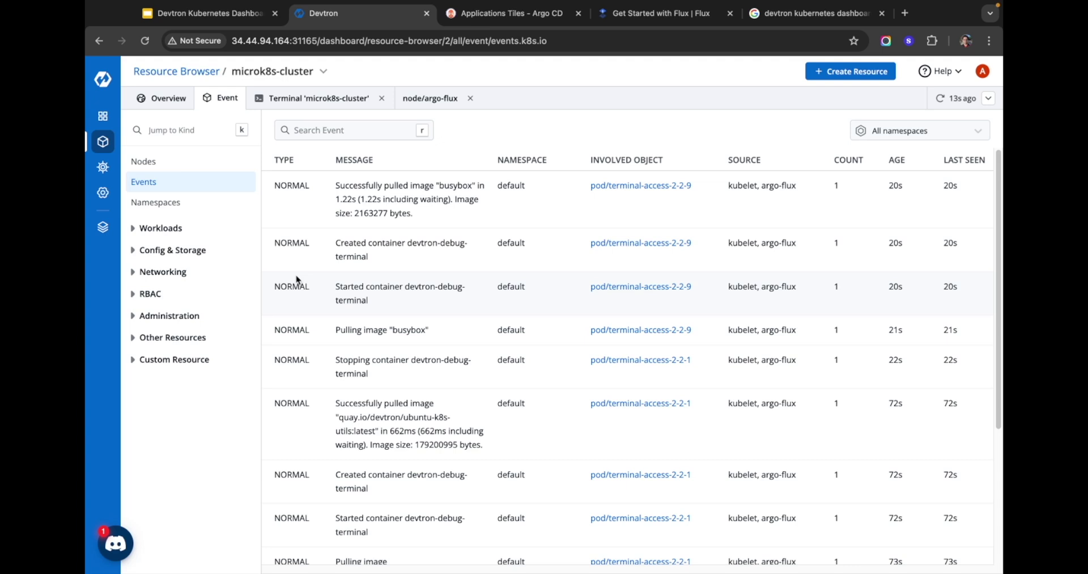
click(131, 228)
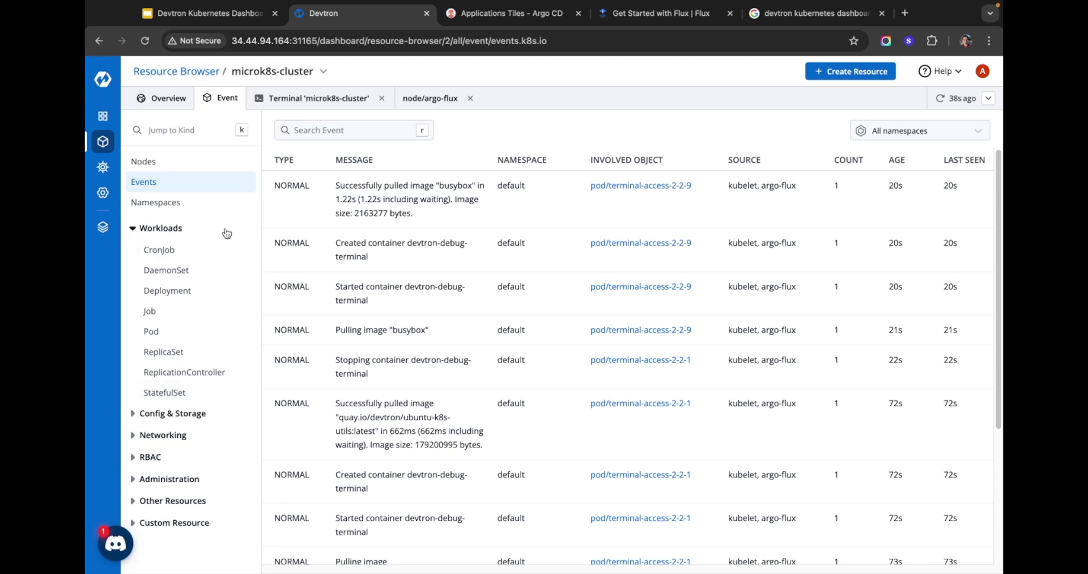
Step: List Deployments, then Pods across all namespaces, and expand Config & Storage and Networking
click(168, 292)
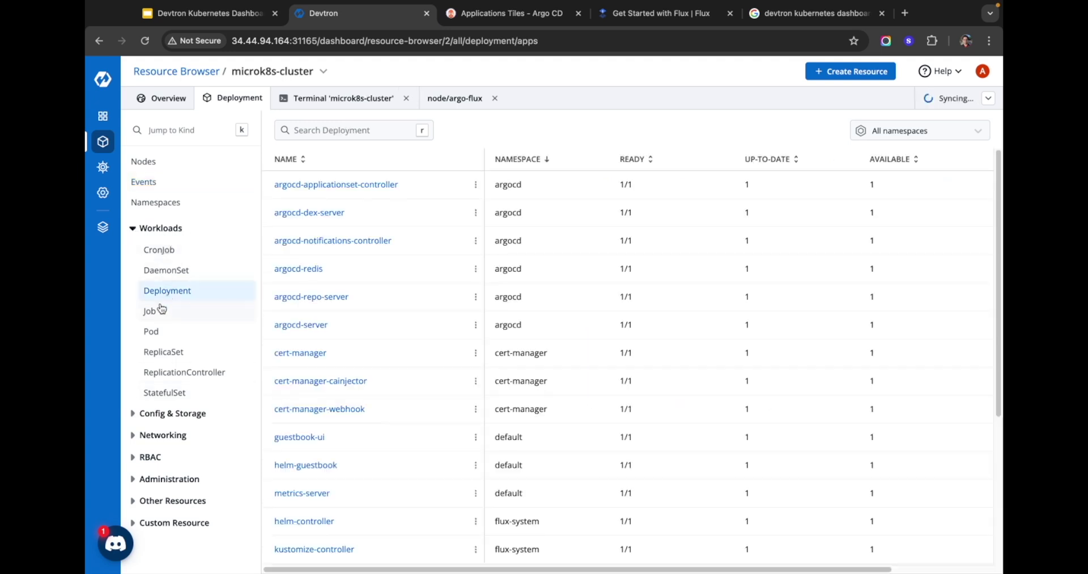
click(156, 333)
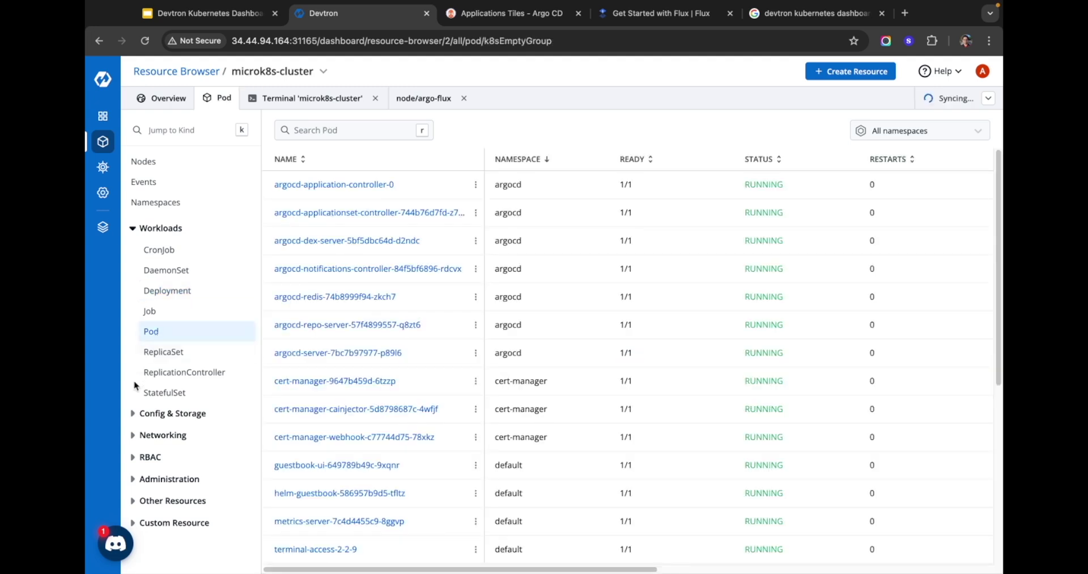
click(135, 413)
scroll(153, 371, down, 1)
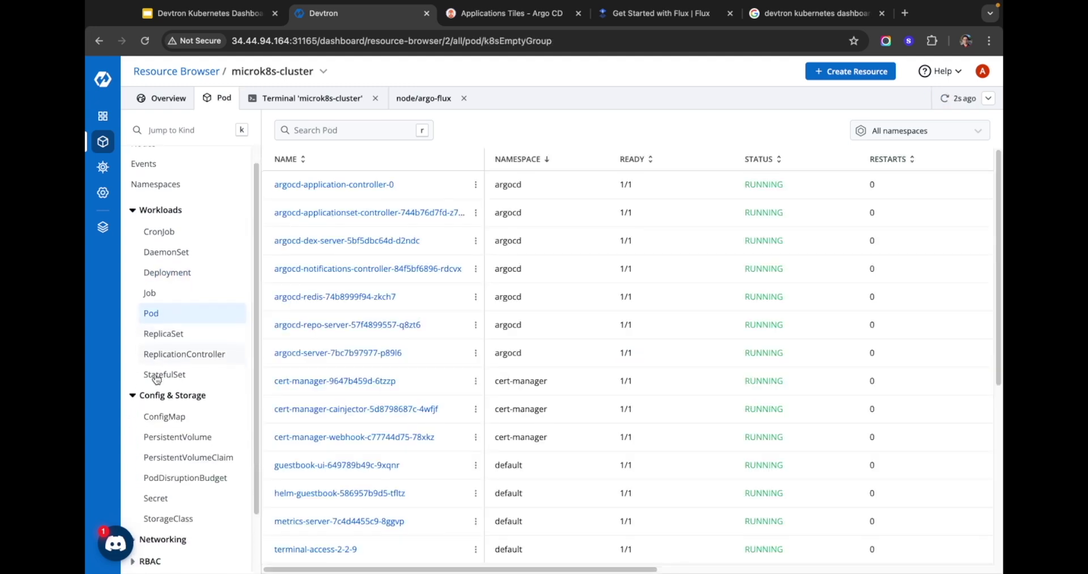
scroll(159, 394, down, 3)
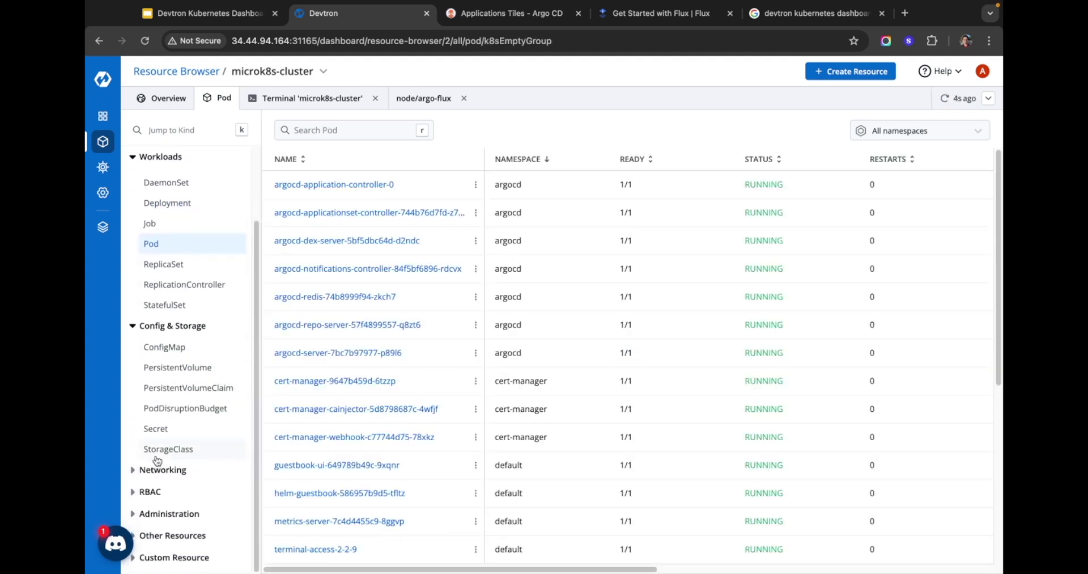
click(130, 475)
scroll(168, 442, down, 4)
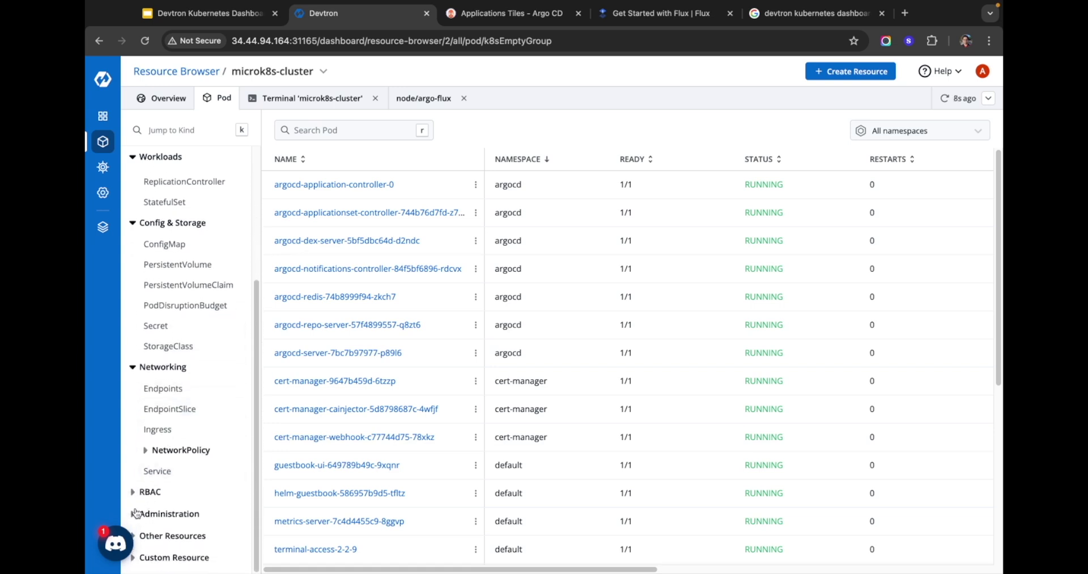
scroll(173, 407, up, 8)
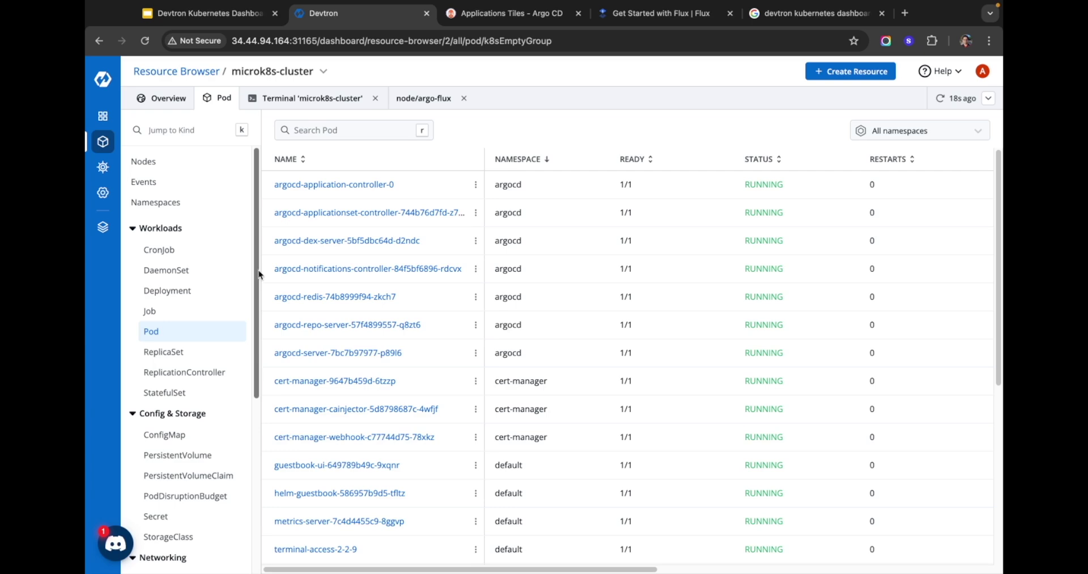
scroll(418, 231, down, 4)
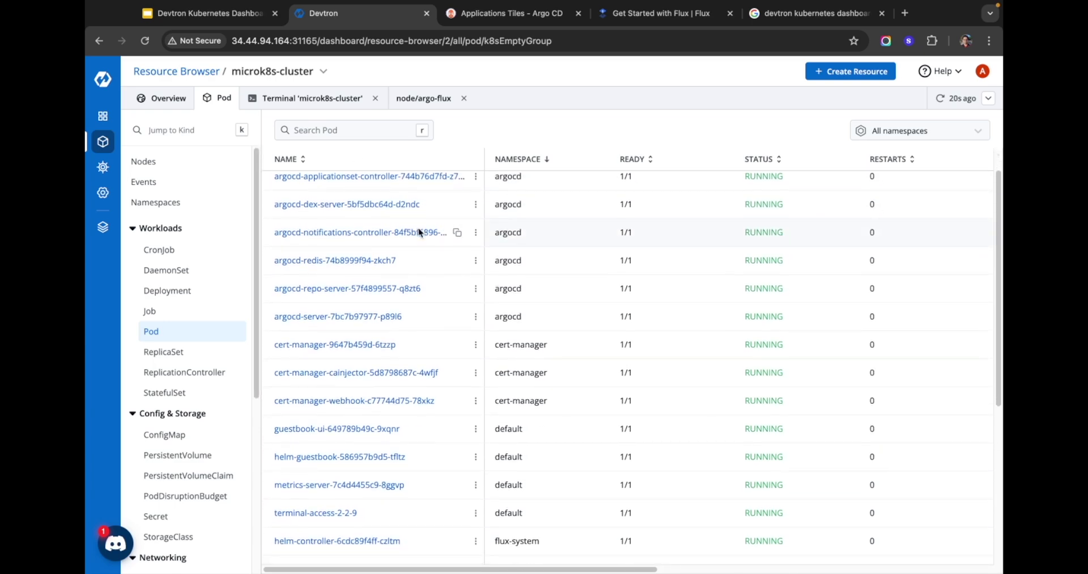
scroll(415, 251, down, 7)
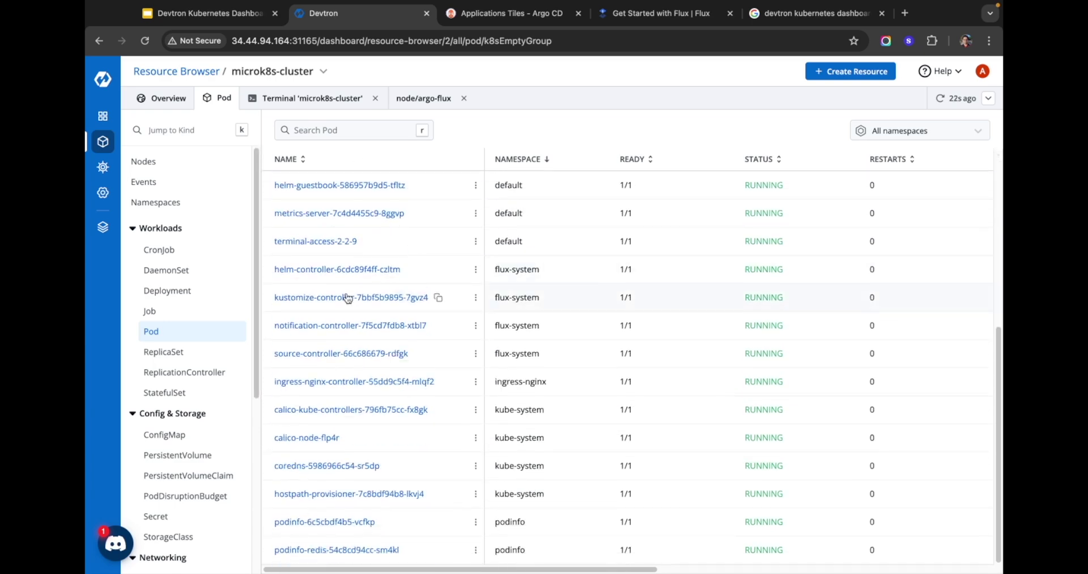
scroll(351, 343, up, 10)
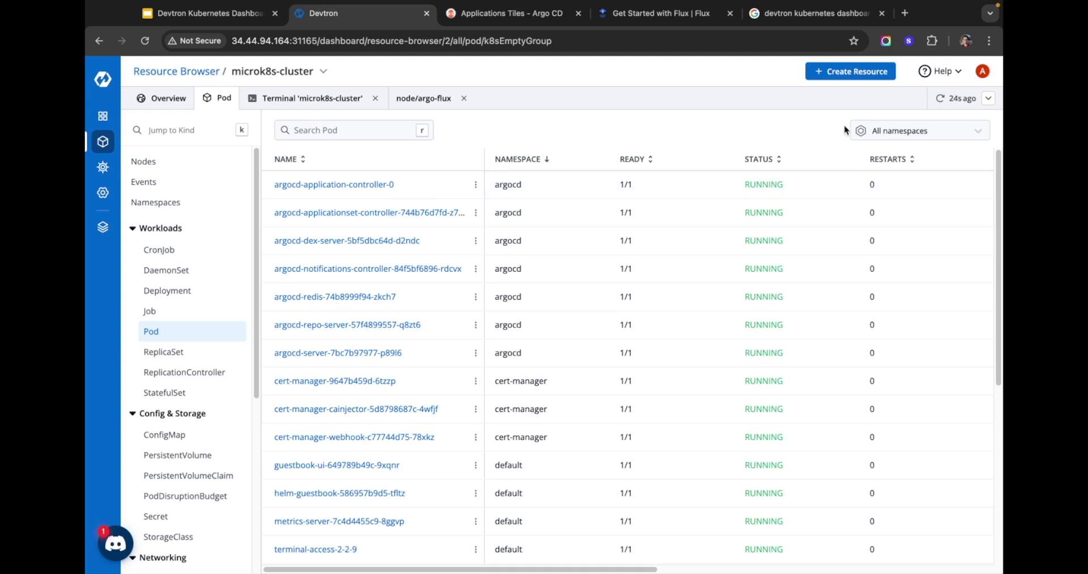
Step: Bring up the All namespaces filter dropdown and scroll its namespace choices
click(879, 131)
scroll(907, 198, down, 2)
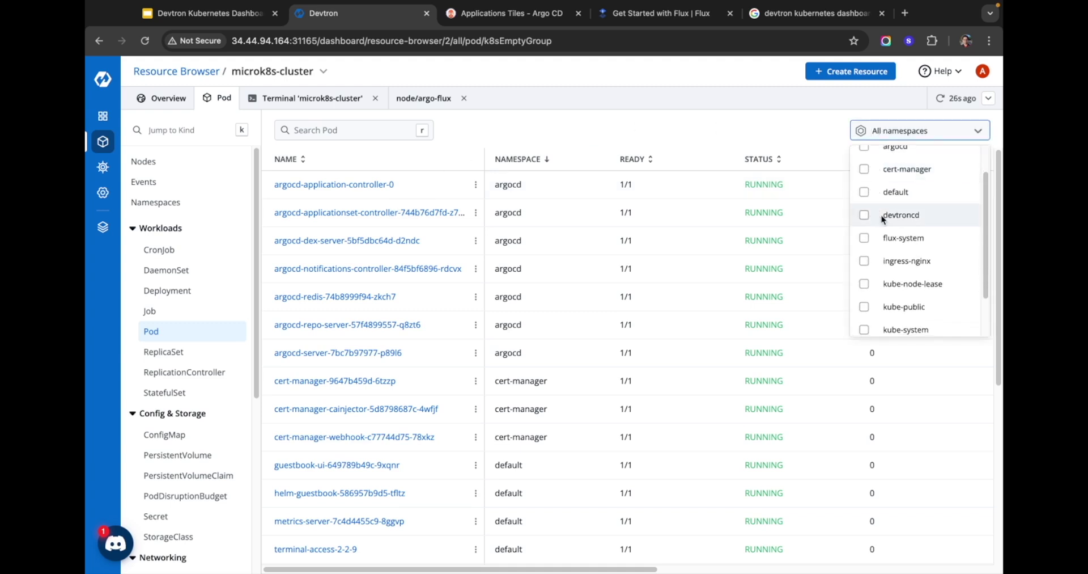
scroll(909, 205, down, 1)
scroll(913, 195, up, 3)
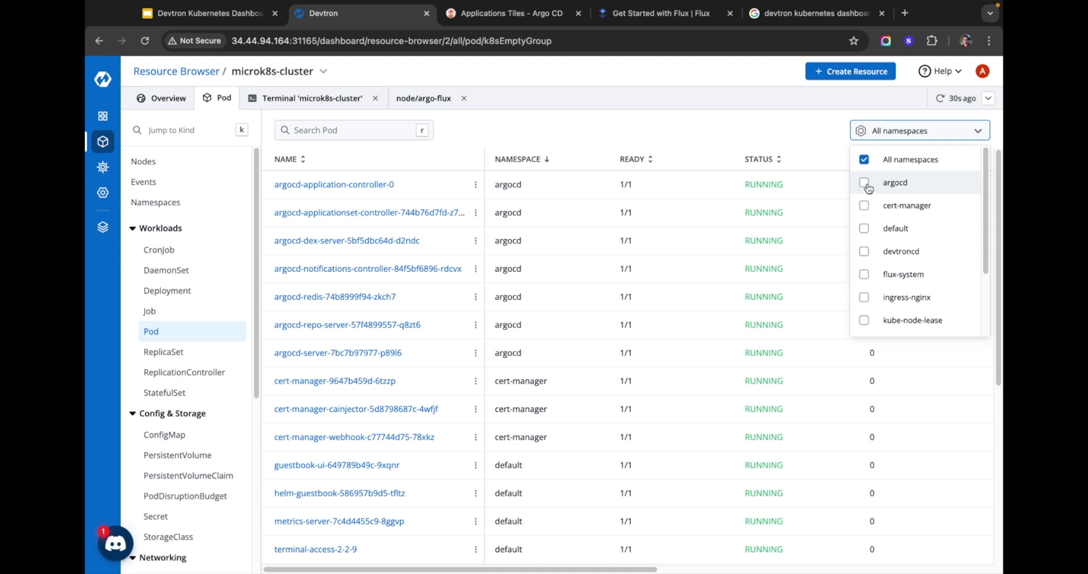
Step: Filter the pod list to the argocd namespace and highlight the argocd-redis pod name
click(868, 184)
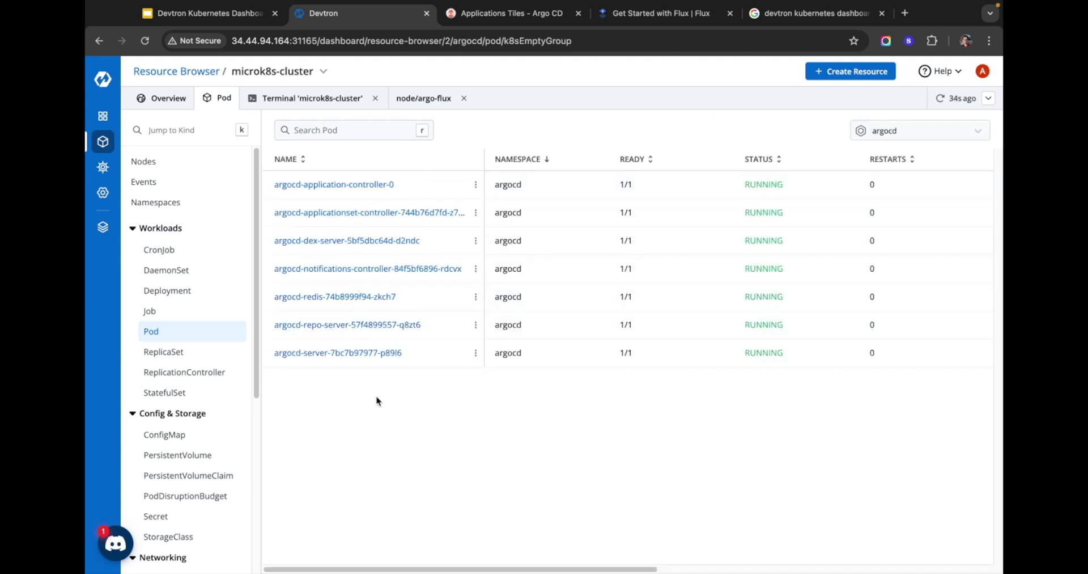
drag(272, 297, 401, 299)
click(351, 306)
Step: Scroll through the argocd-redis pod's live Manifest, then check its Events tab
click(355, 297)
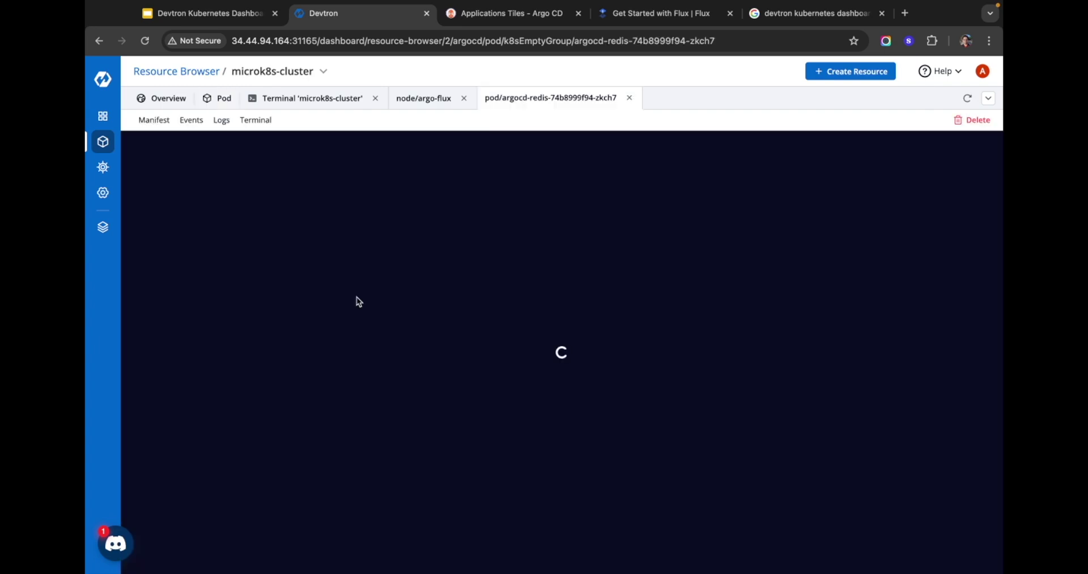
scroll(227, 226, down, 10)
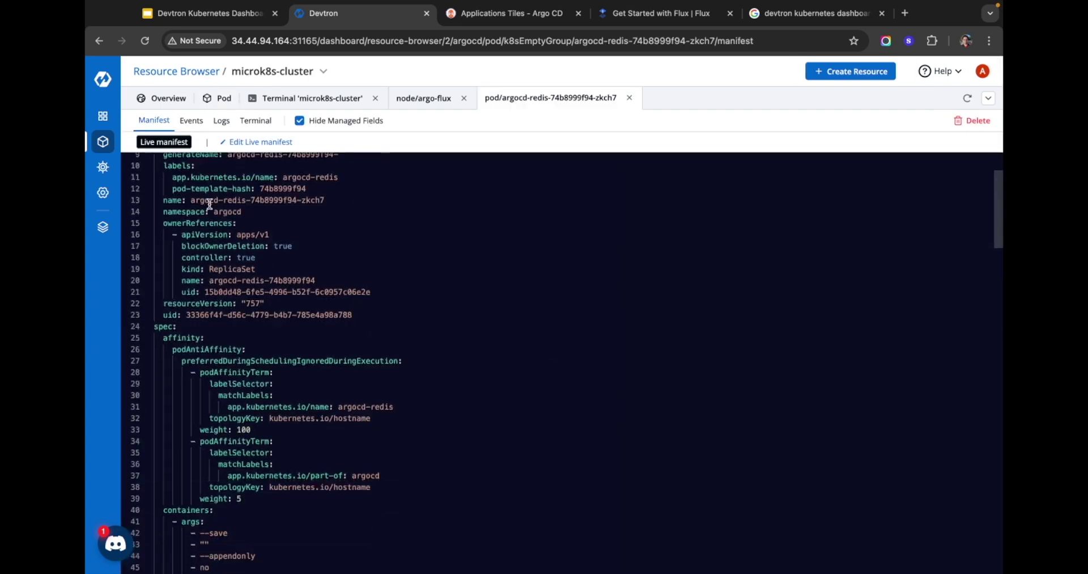
scroll(233, 262, down, 15)
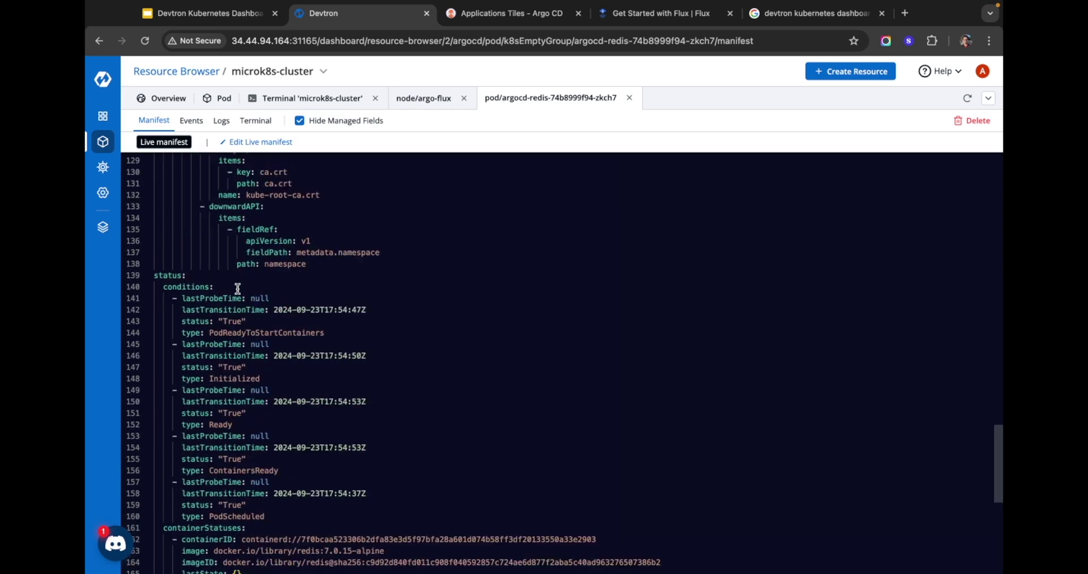
scroll(243, 289, up, 20)
scroll(311, 194, down, 1)
scroll(311, 195, down, 4)
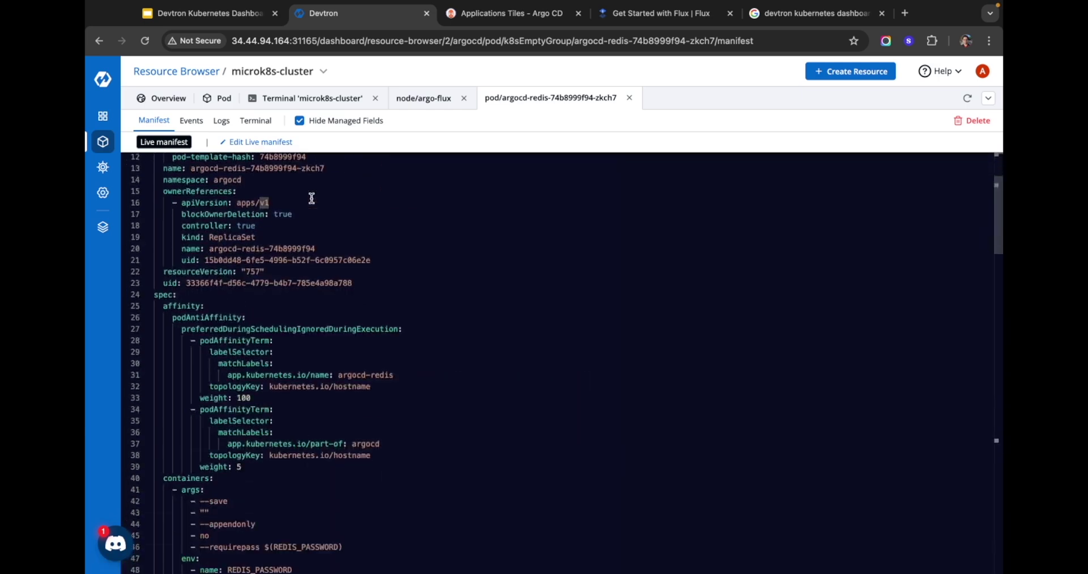
scroll(369, 237, down, 4)
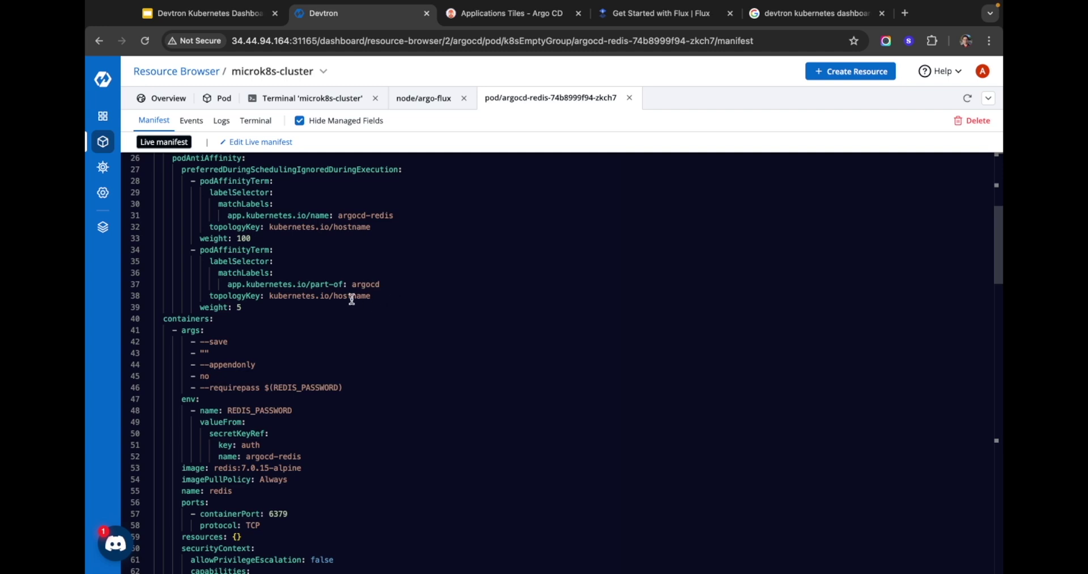
scroll(363, 286, down, 5)
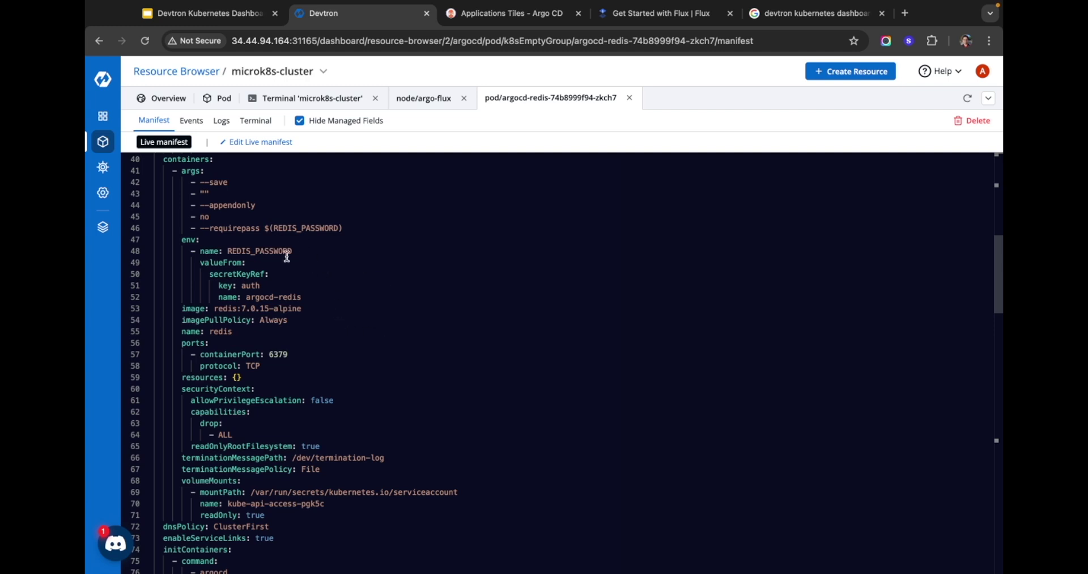
scroll(286, 256, down, 8)
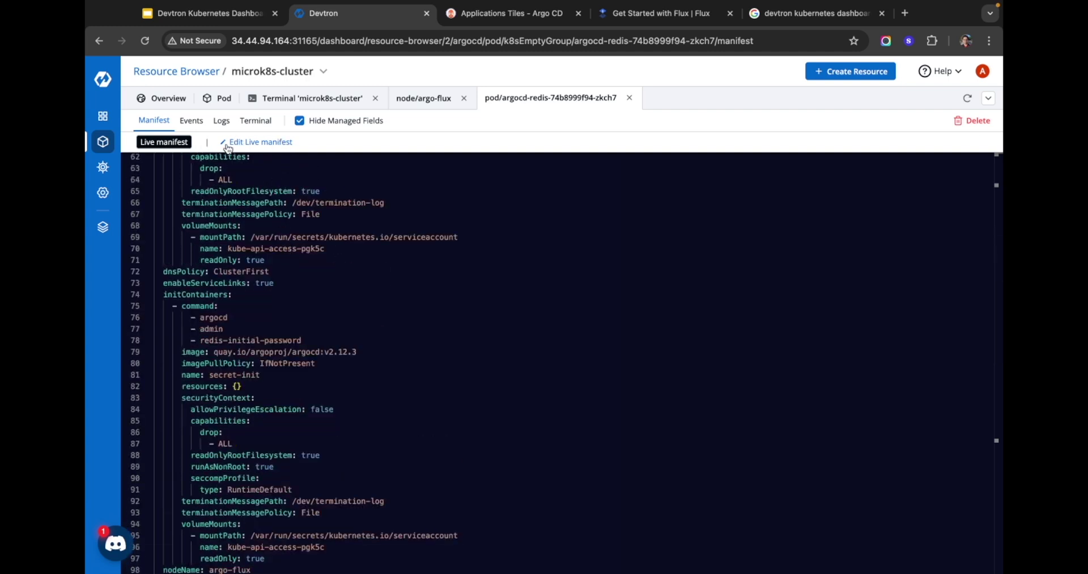
scroll(293, 234, down, 3)
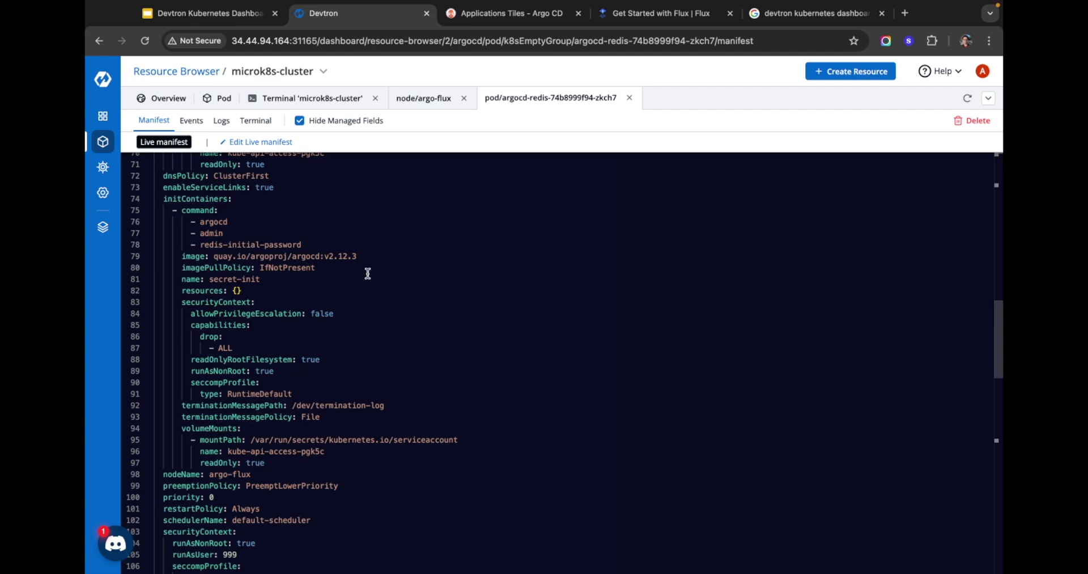
scroll(365, 271, down, 10)
scroll(370, 274, down, 6)
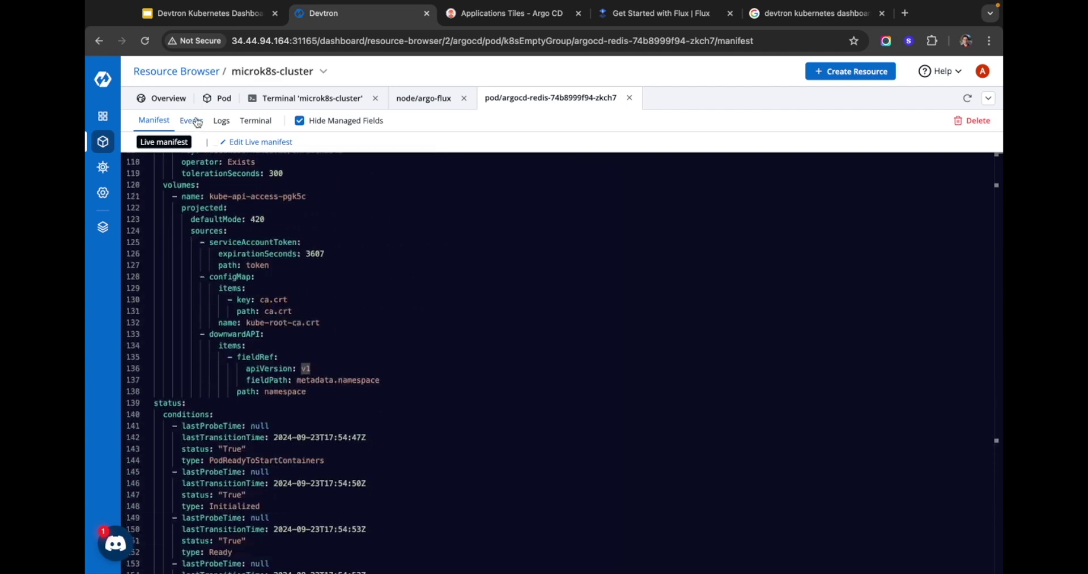
scroll(196, 145, down, 5)
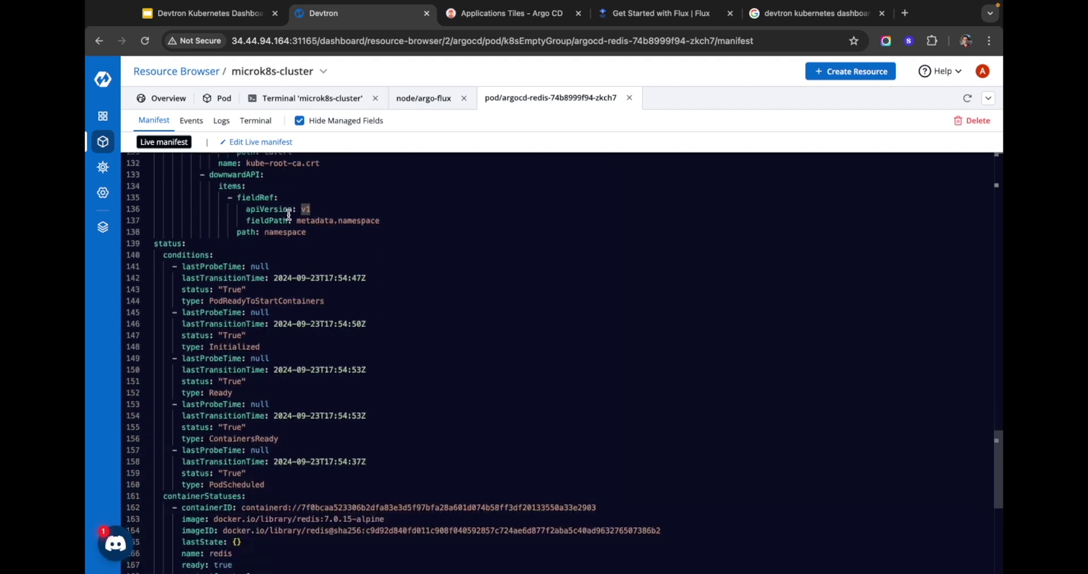
click(191, 120)
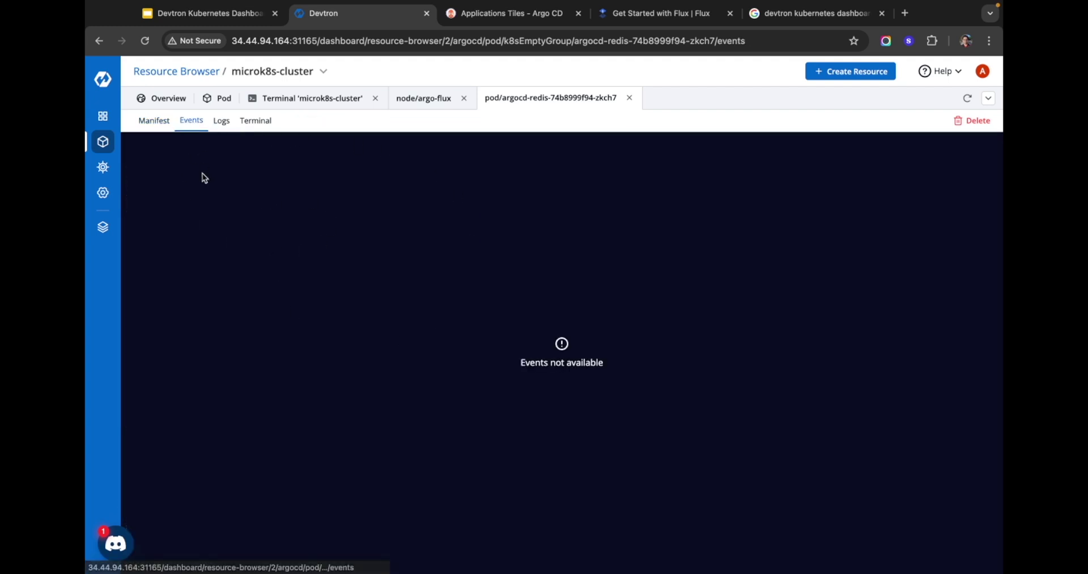
Step: View argocd-redis logs for the redis and secret-init containers, then open its Terminal
click(221, 122)
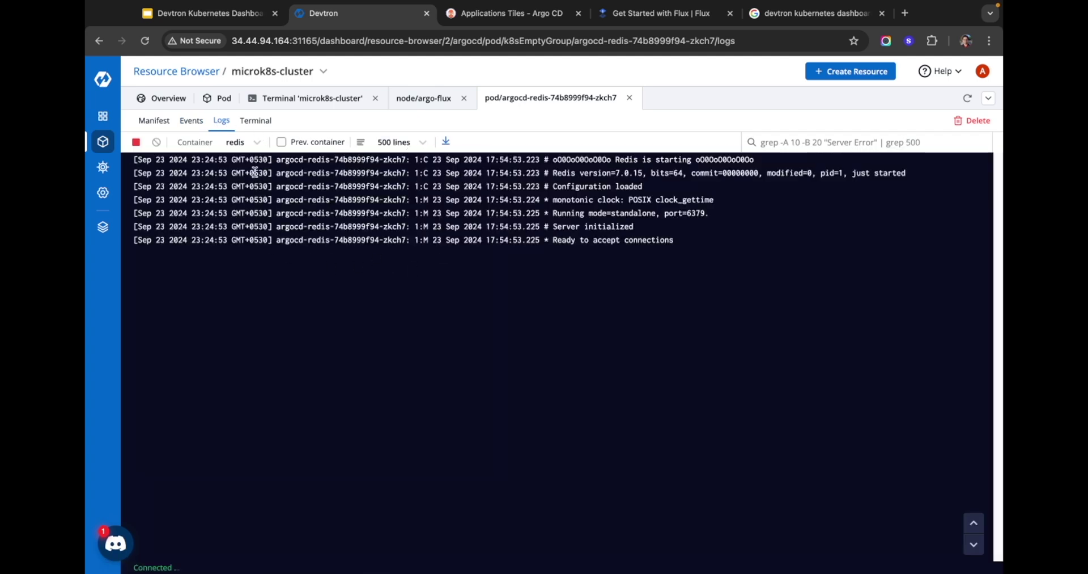
click(256, 140)
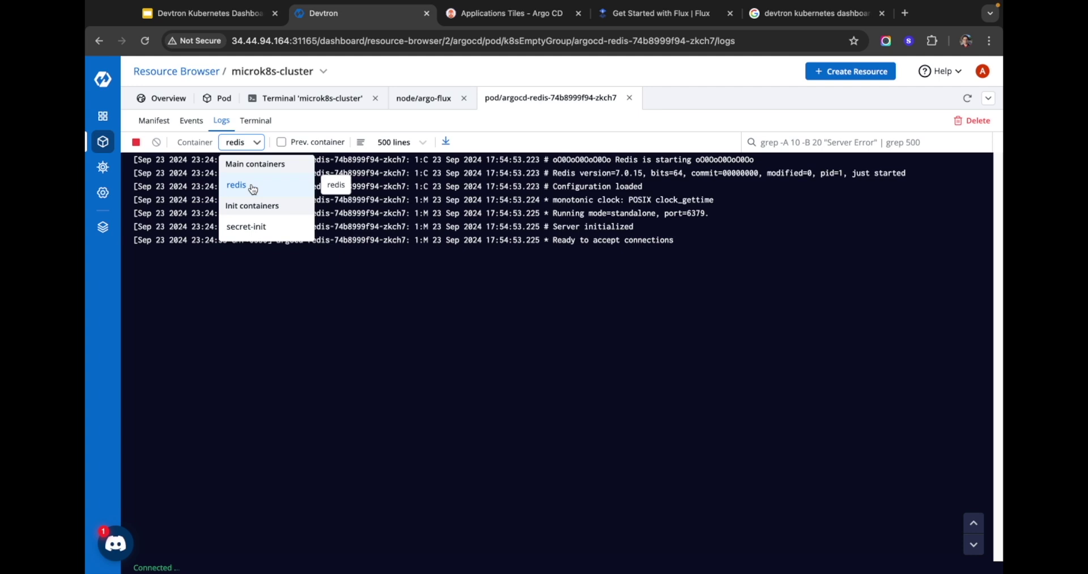
click(257, 228)
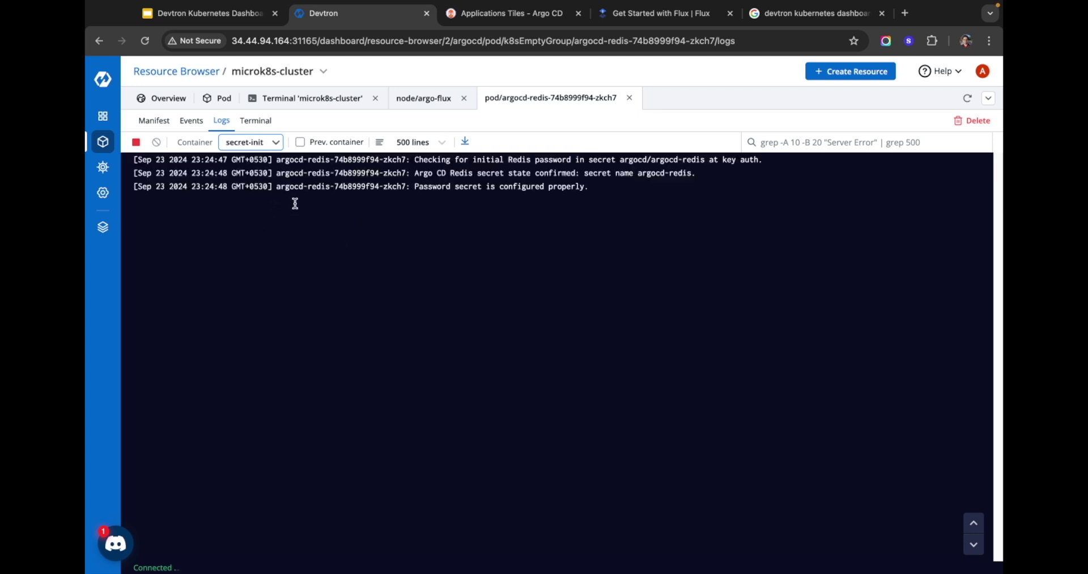
click(257, 123)
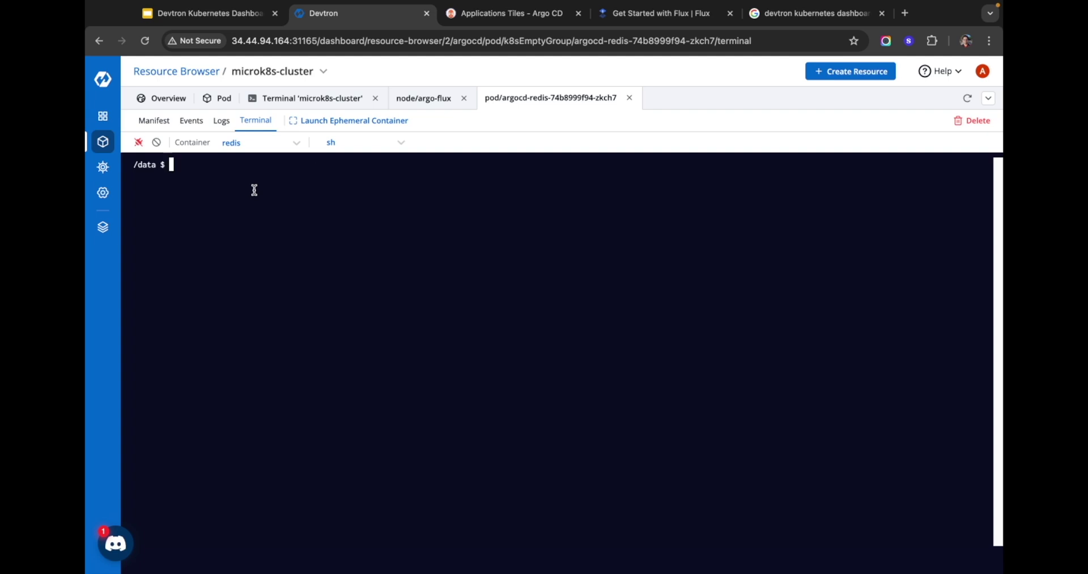
Step: Keep sh as the shell and bring up the Launch Ephemeral Container form for argocd-redis
click(334, 143)
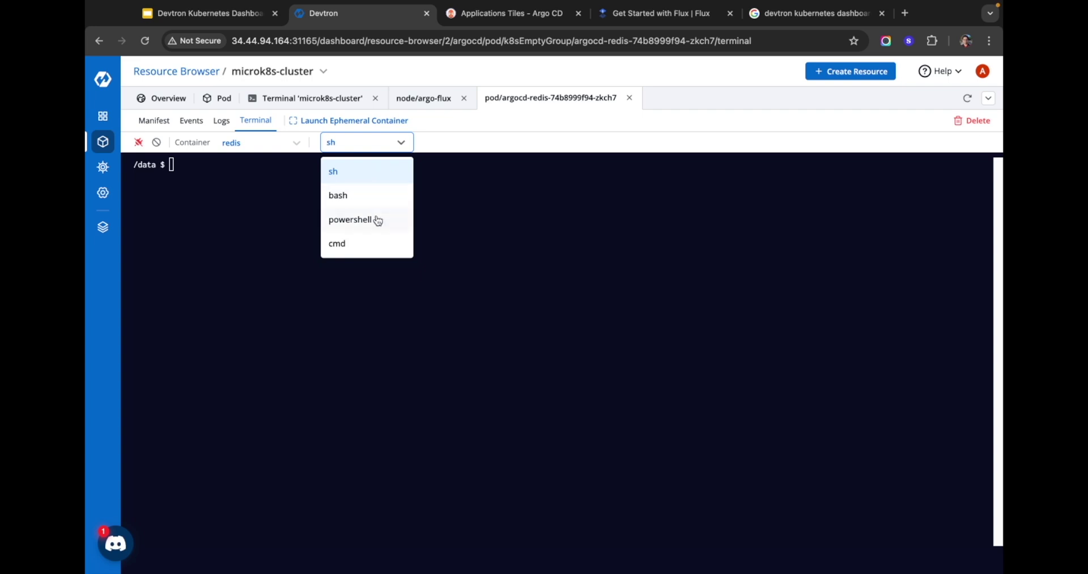
click(241, 190)
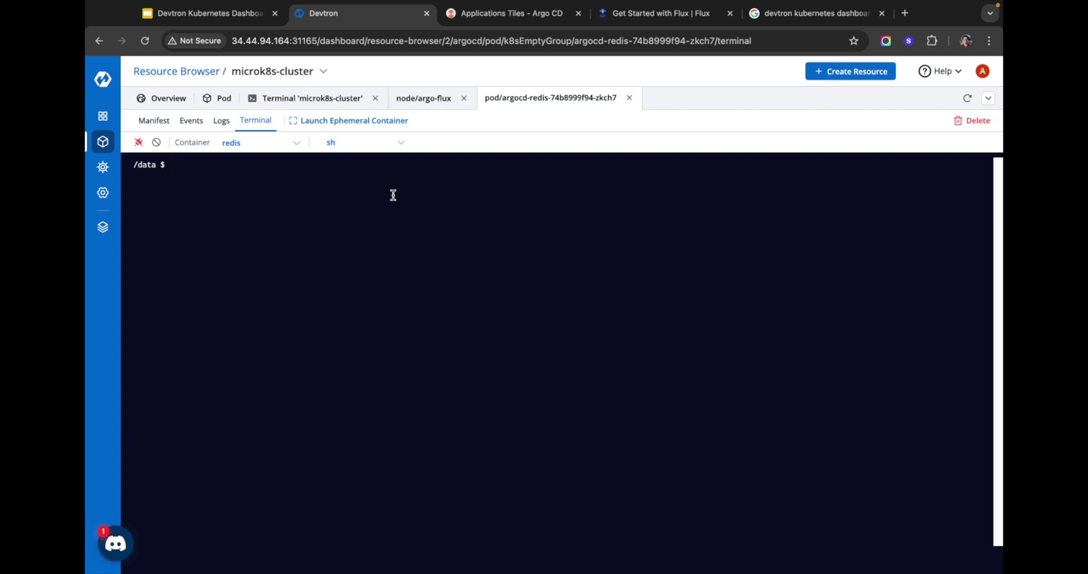
click(346, 120)
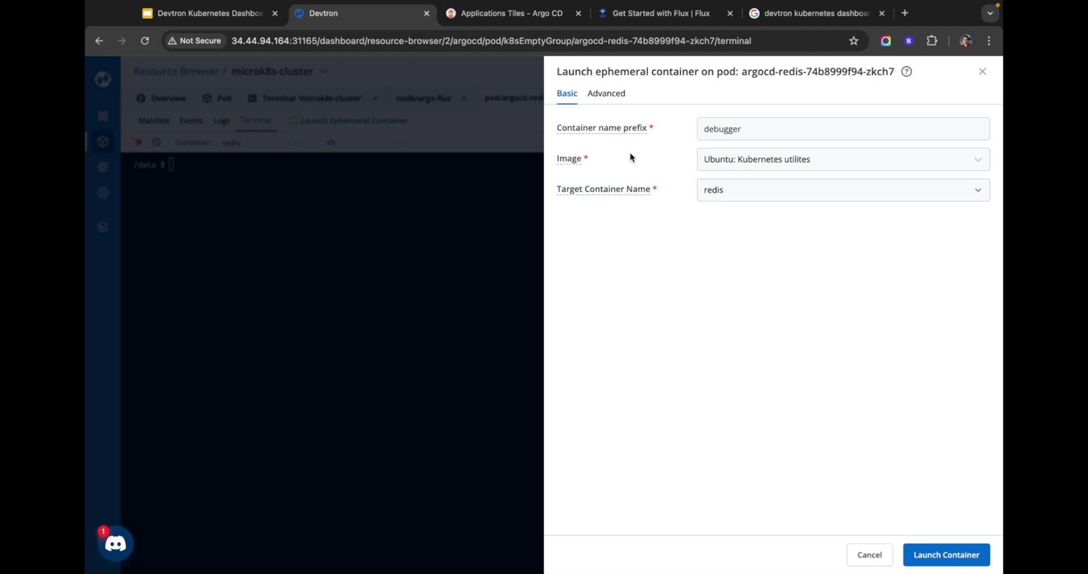
Step: Launch the Ubuntu Kubernetes utilities debugger targeting redis, then run ls in its shell
click(787, 160)
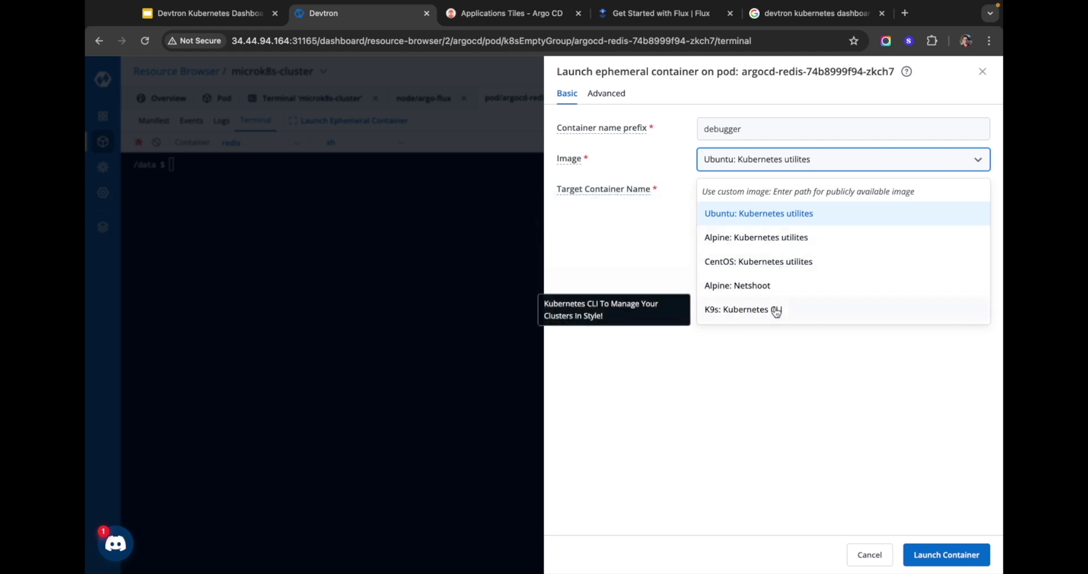
click(663, 208)
click(735, 194)
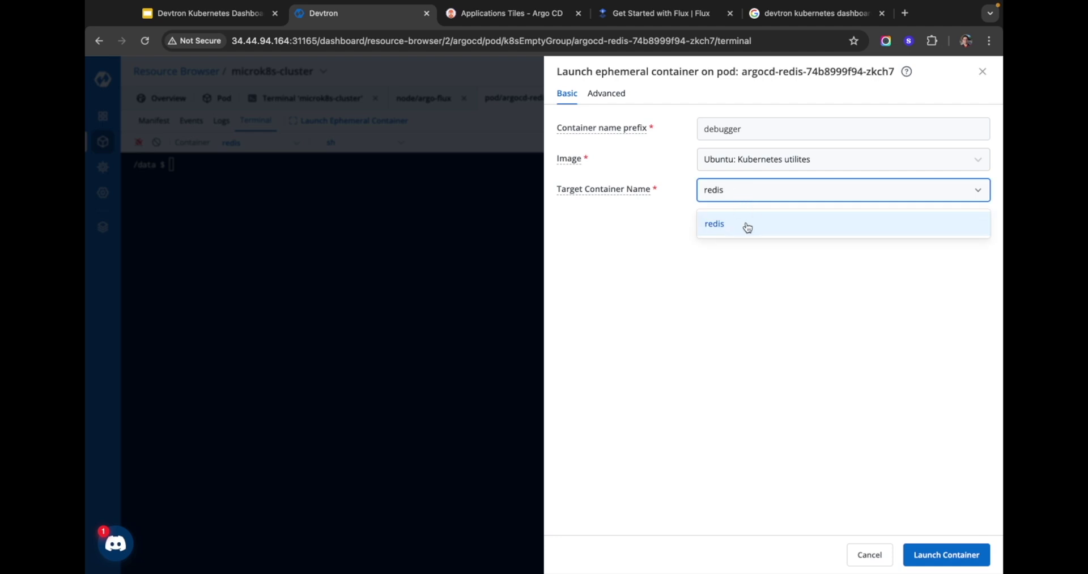
click(665, 264)
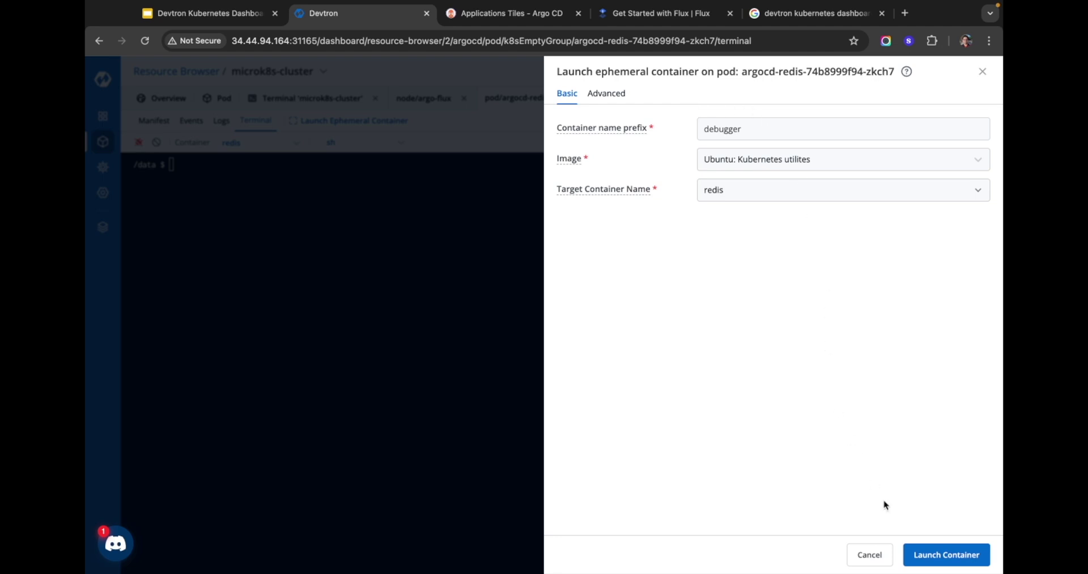
click(927, 556)
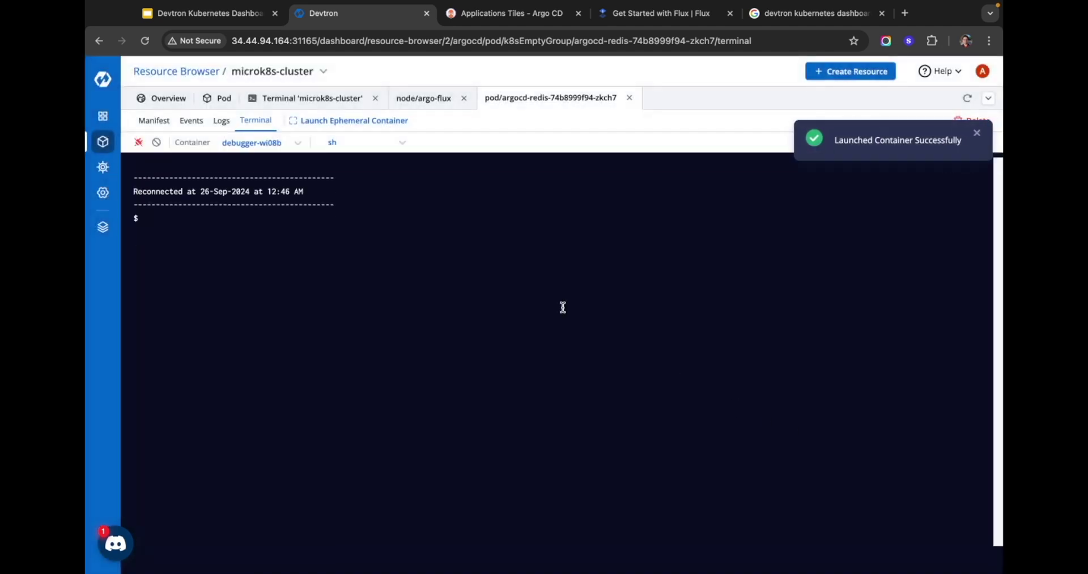
text(ls)
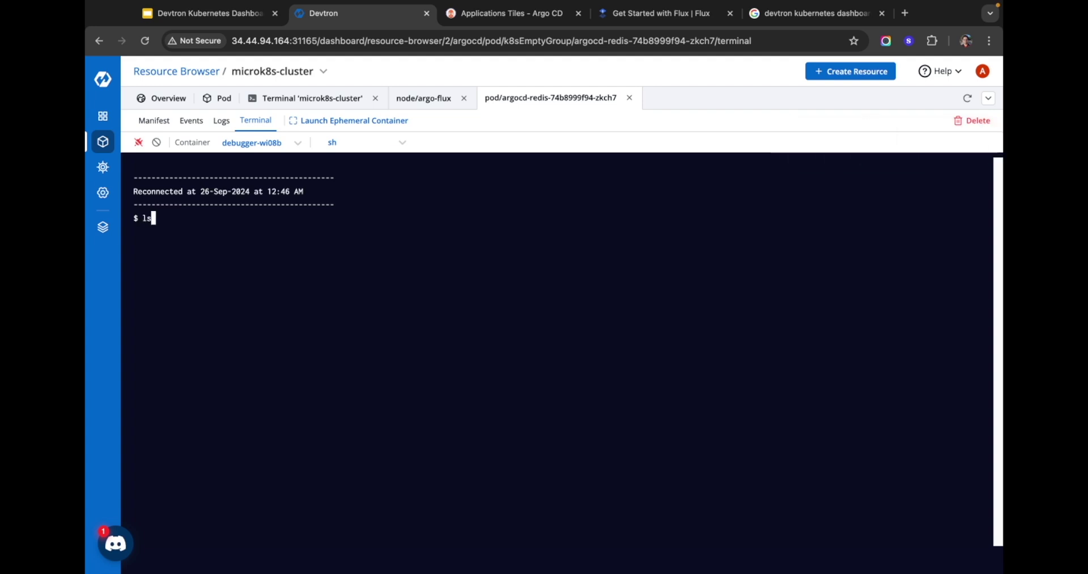
key(Return)
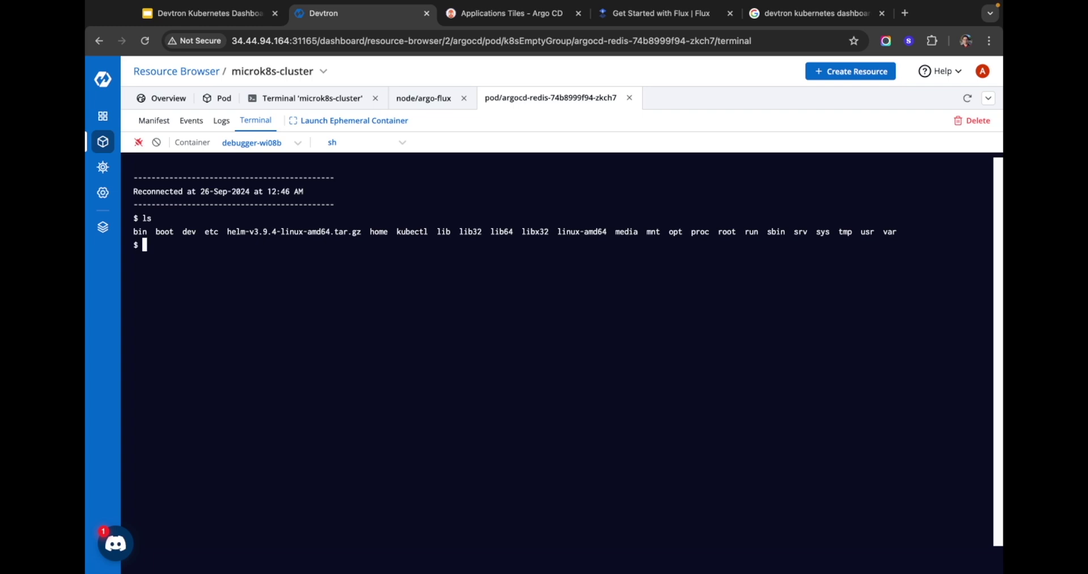
Step: Return to the argocd pod list, review the microk8s-cluster Overview, then open the Chart Store
click(217, 97)
scroll(181, 317, down, 2)
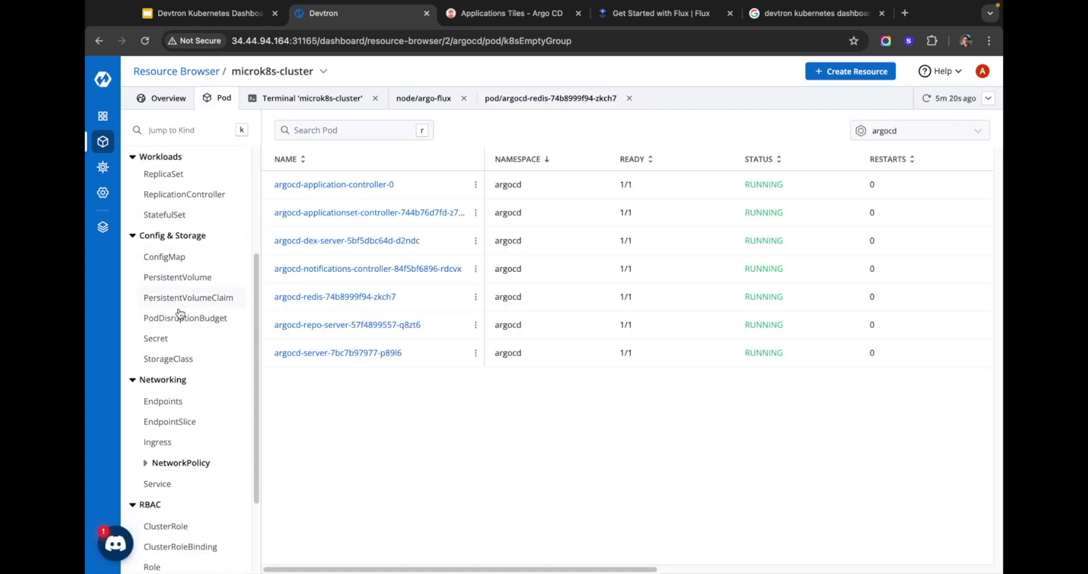
scroll(184, 323, down, 4)
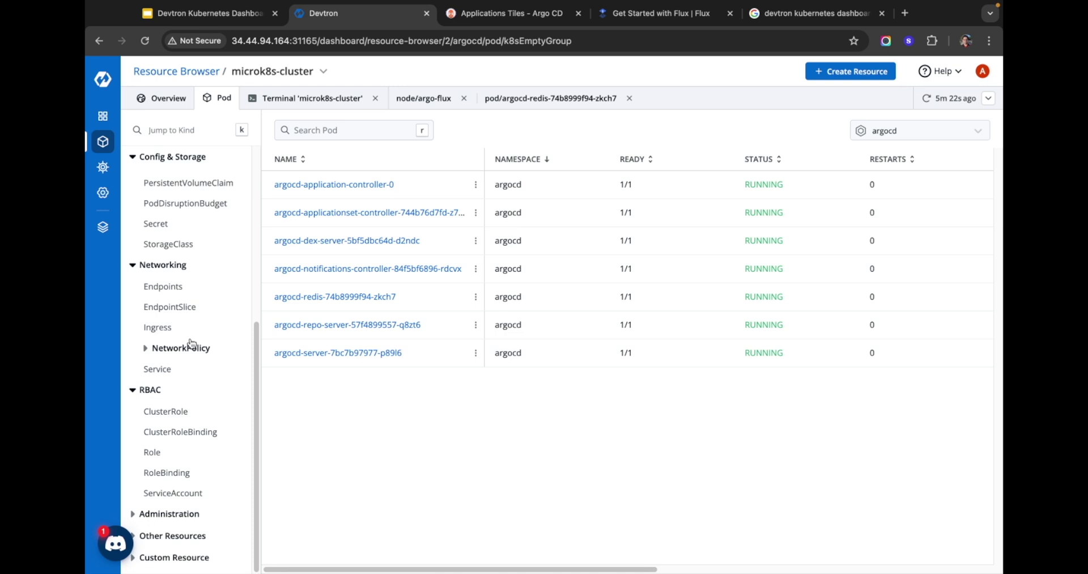
scroll(195, 373, up, 10)
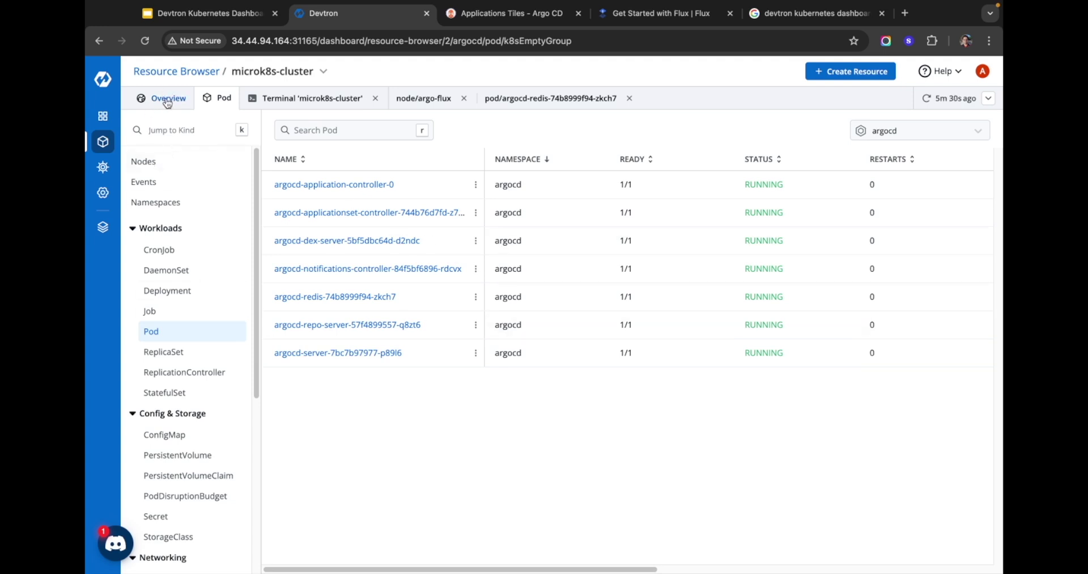
click(169, 98)
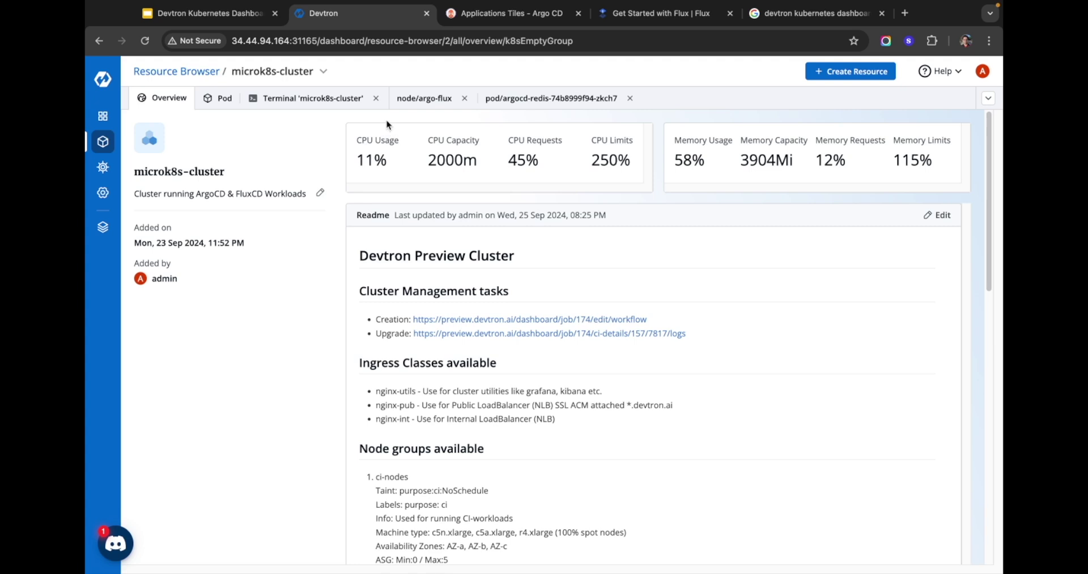
click(103, 166)
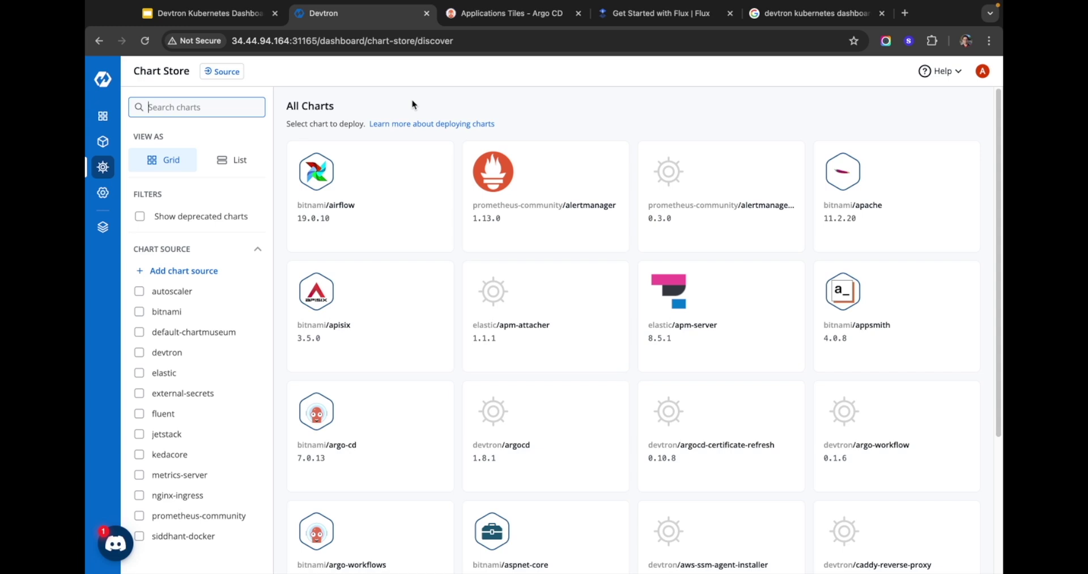
Step: Search the Chart Store catalogue for 'post'
scroll(633, 189, down, 1)
scroll(635, 199, down, 5)
scroll(636, 212, down, 7)
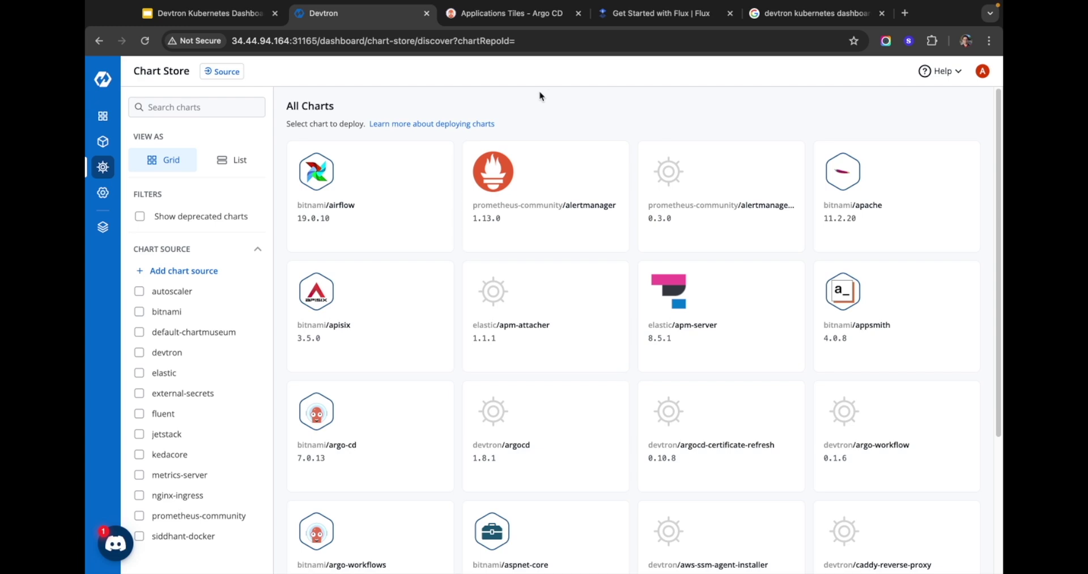
click(172, 98)
text(post)
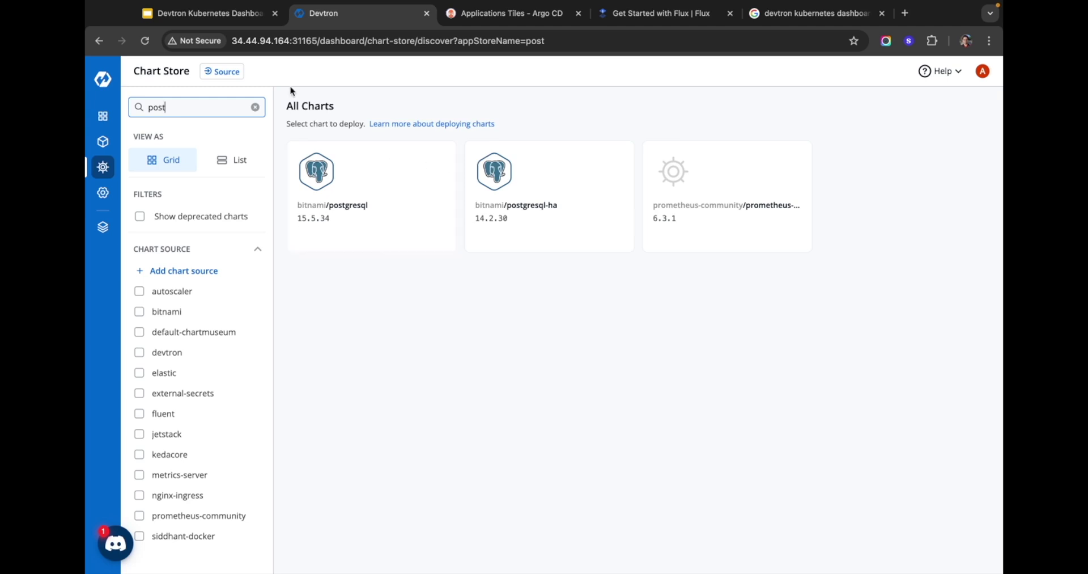
Step: Check the Helm chart sources' Add options, then open the bitnami/postgresql chart page
click(230, 73)
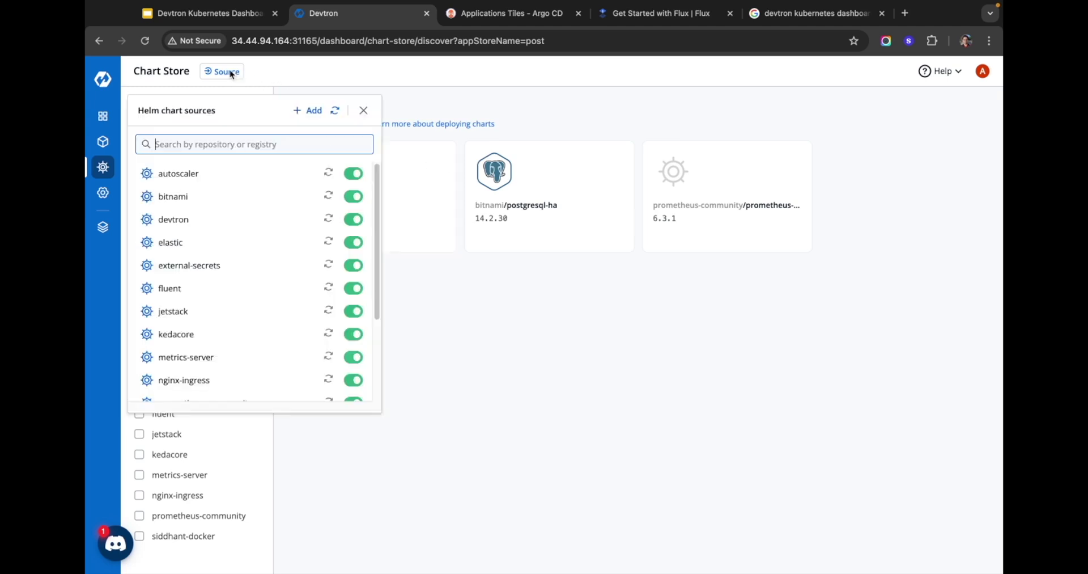
click(304, 111)
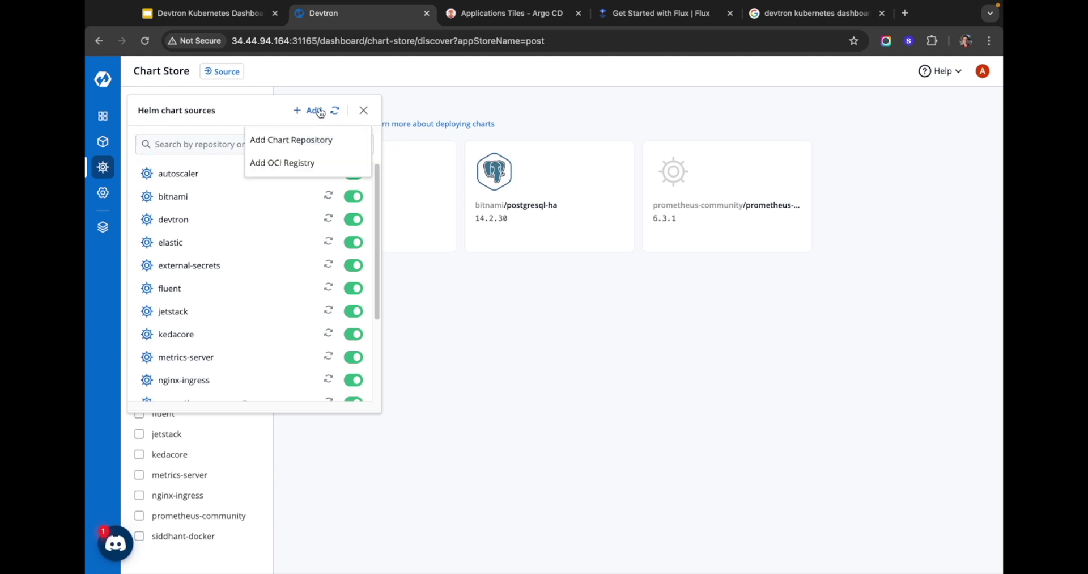
click(508, 118)
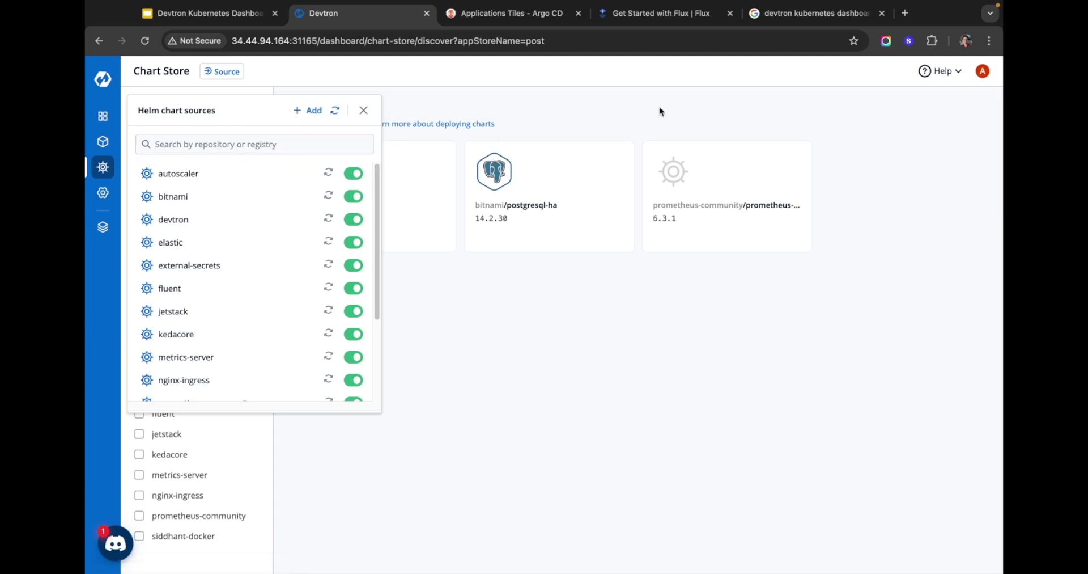
click(680, 324)
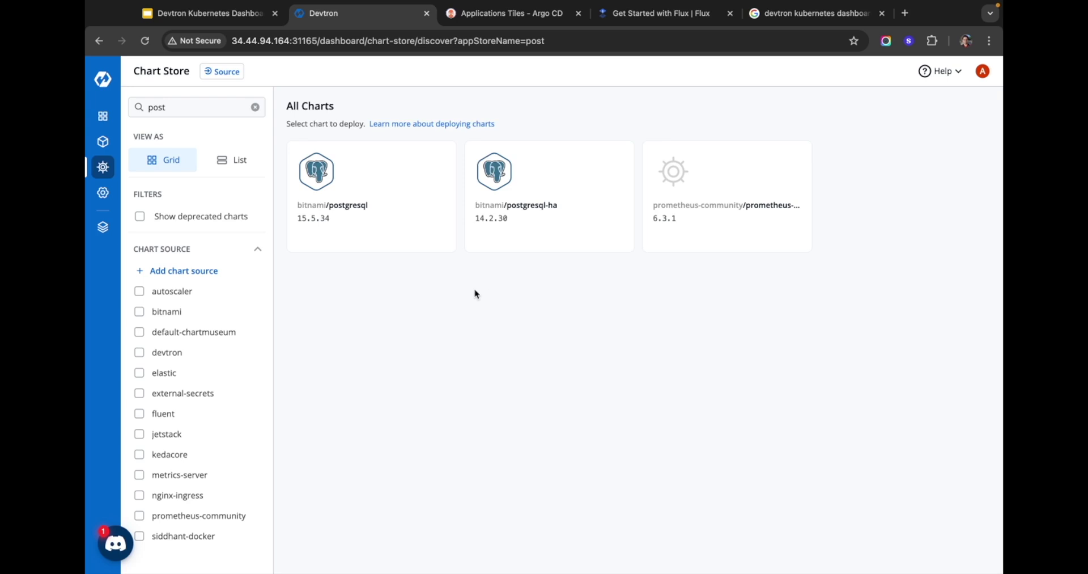
click(343, 210)
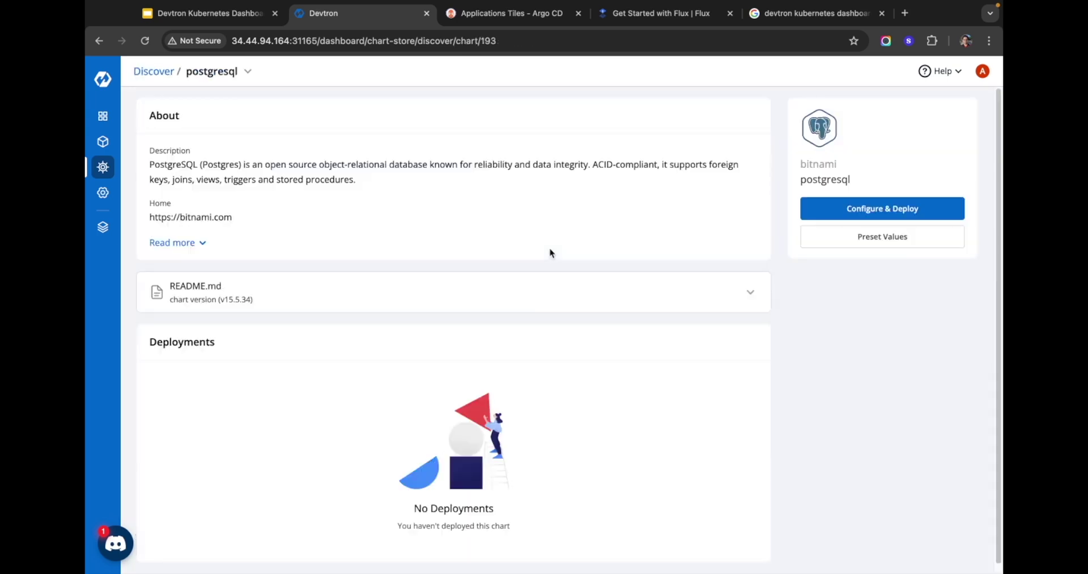
Step: Configure a deployment of the chart named postgress in project and environment devtron-demo
click(865, 208)
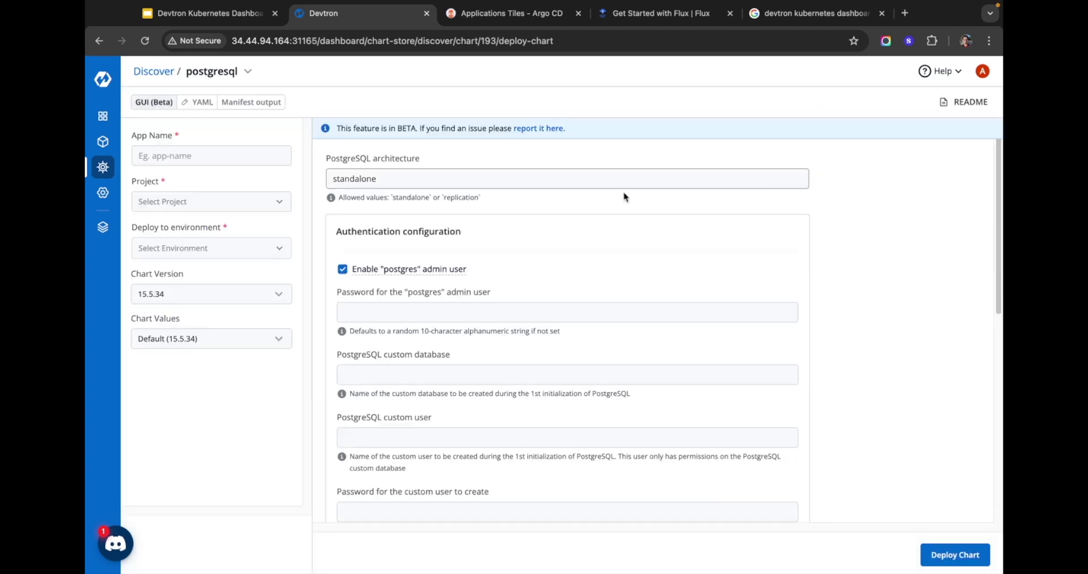
click(225, 155)
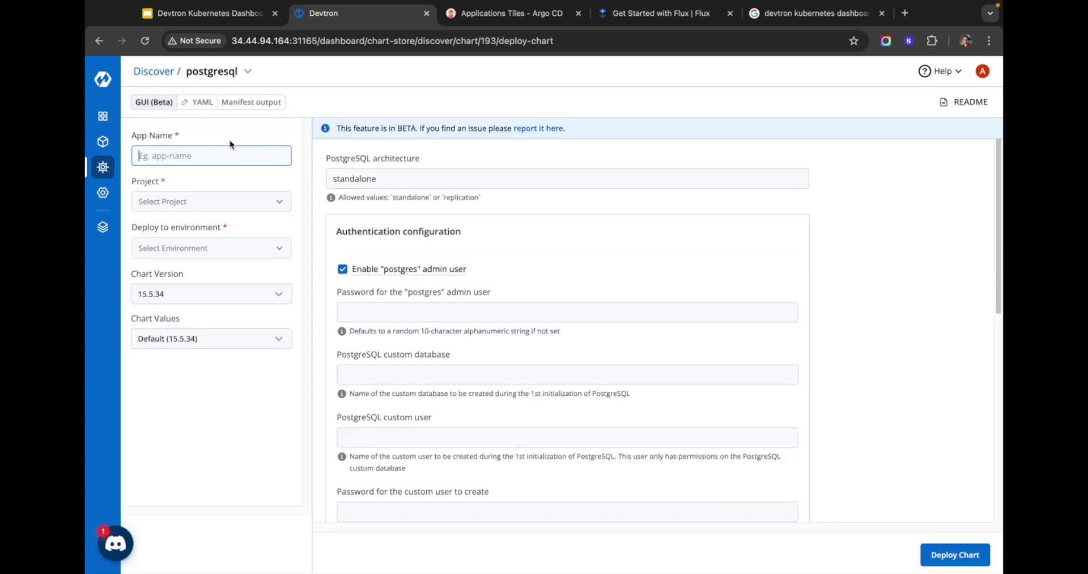
text(postgress)
click(239, 195)
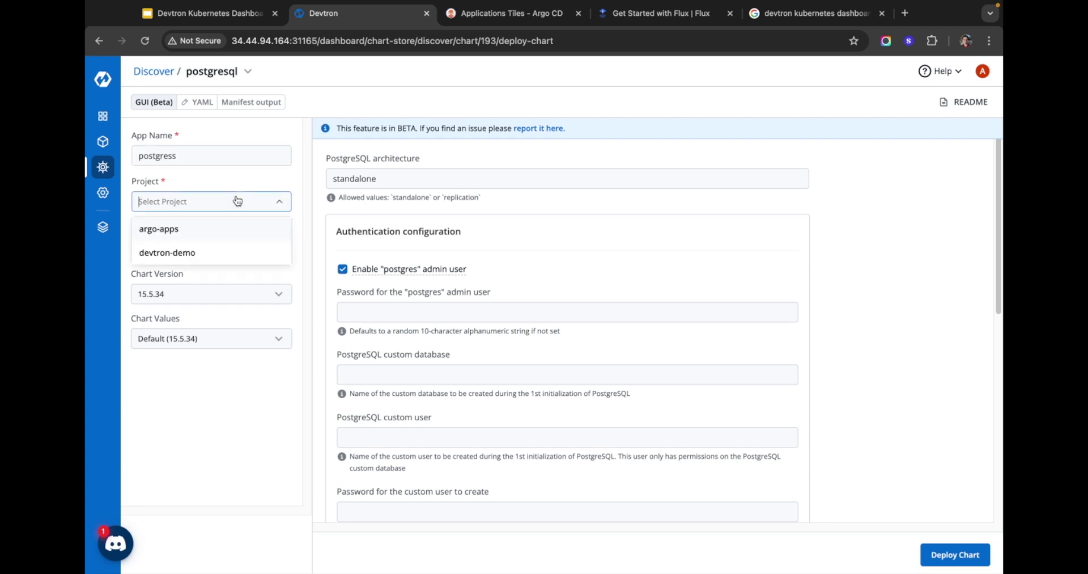
click(199, 251)
click(217, 250)
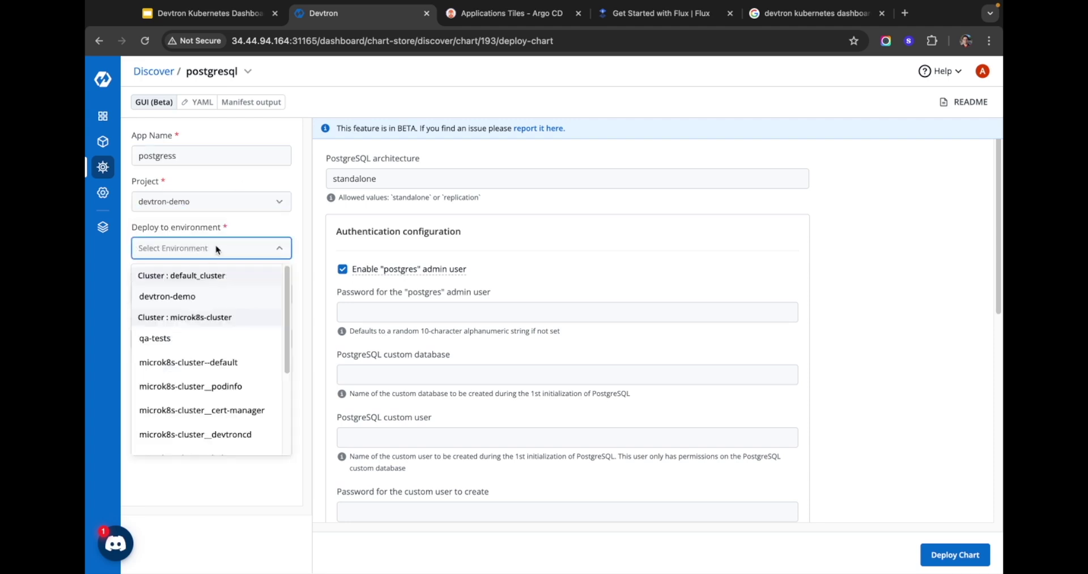
click(225, 294)
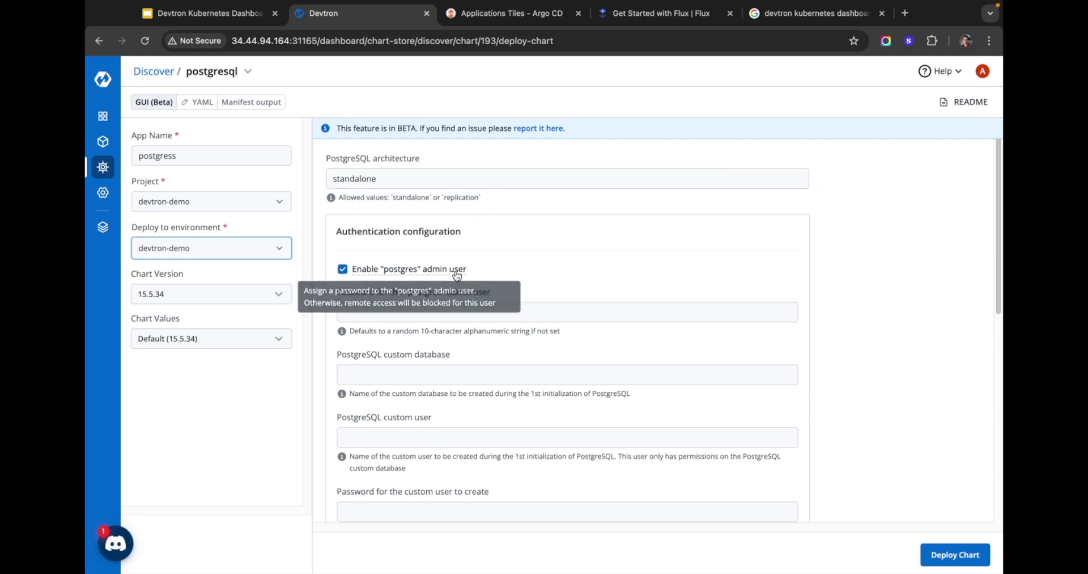
Step: Review the chart values, including the YAML view, and deploy the postgresql chart
scroll(396, 278, down, 1)
click(449, 299)
scroll(441, 310, down, 3)
scroll(437, 283, up, 4)
scroll(431, 239, down, 4)
scroll(431, 239, down, 2)
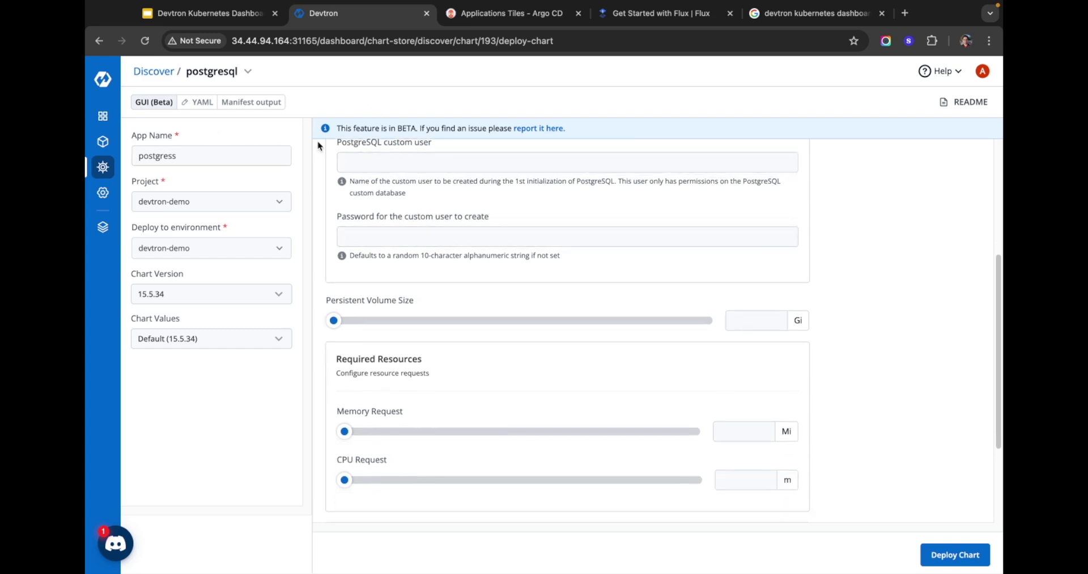
scroll(424, 196, down, 3)
click(202, 103)
scroll(411, 170, down, 20)
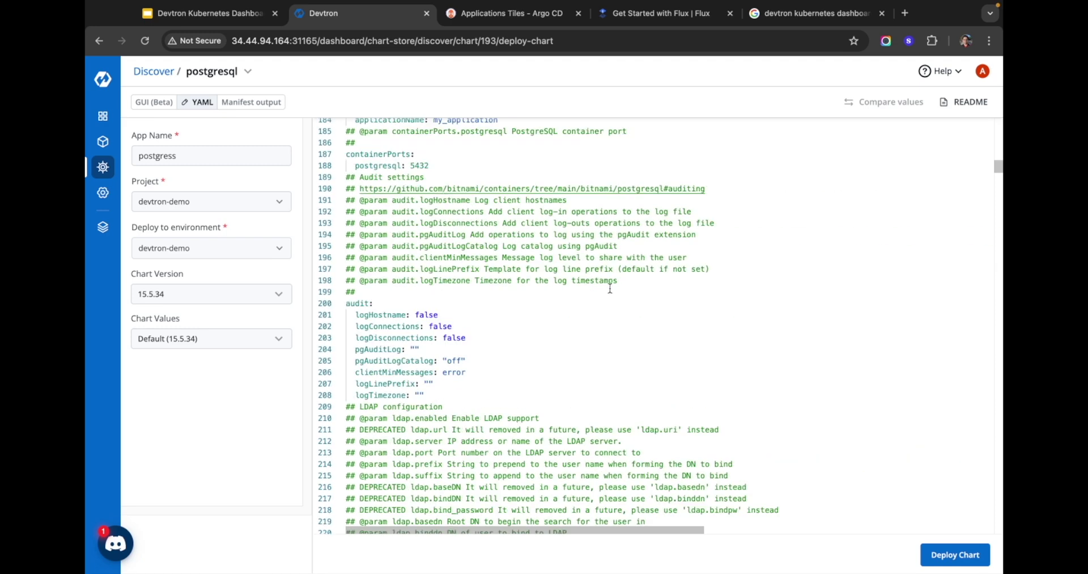
scroll(613, 288, down, 5)
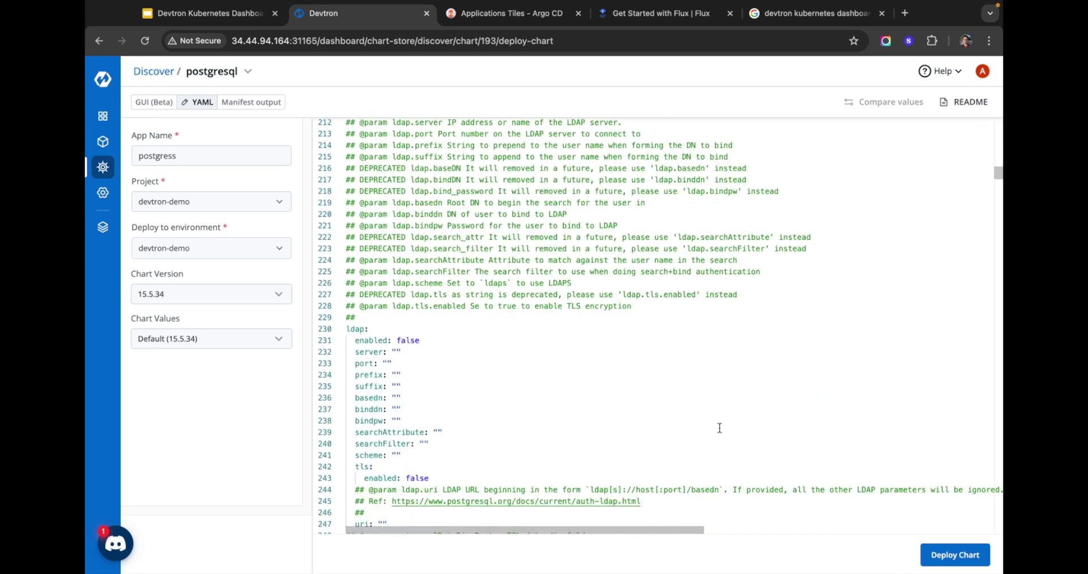
click(943, 553)
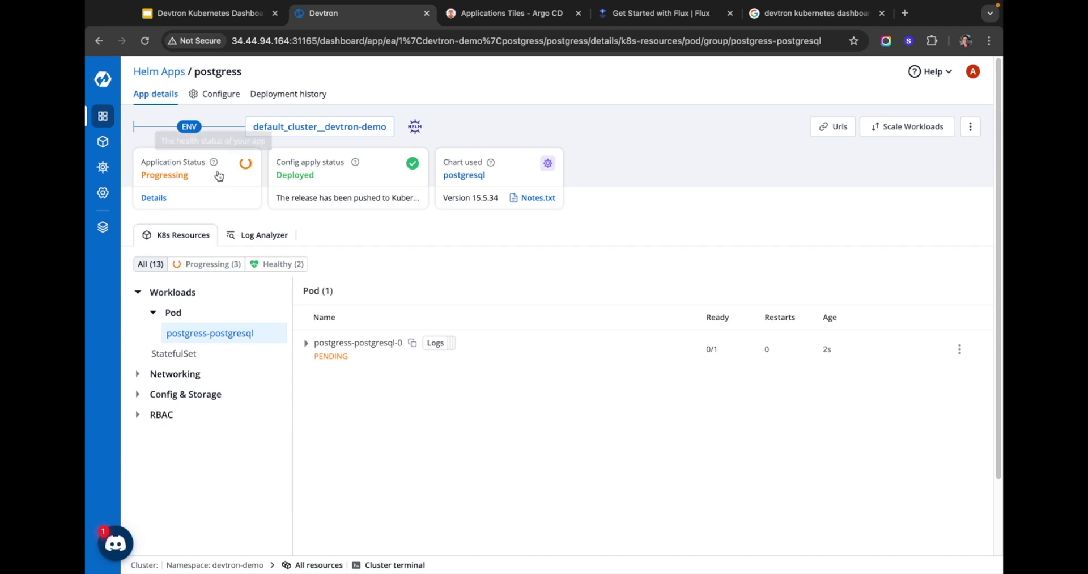
Step: Filter to progressing resources, then reopen postgress to see it Healthy with its pod Running 1/1
mouse_move(369, 364)
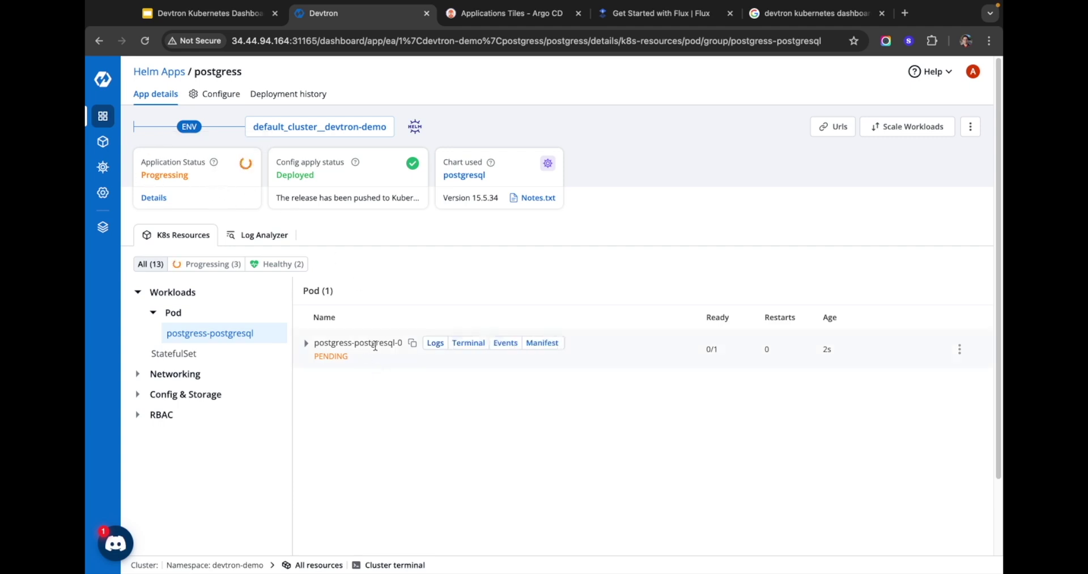
click(221, 262)
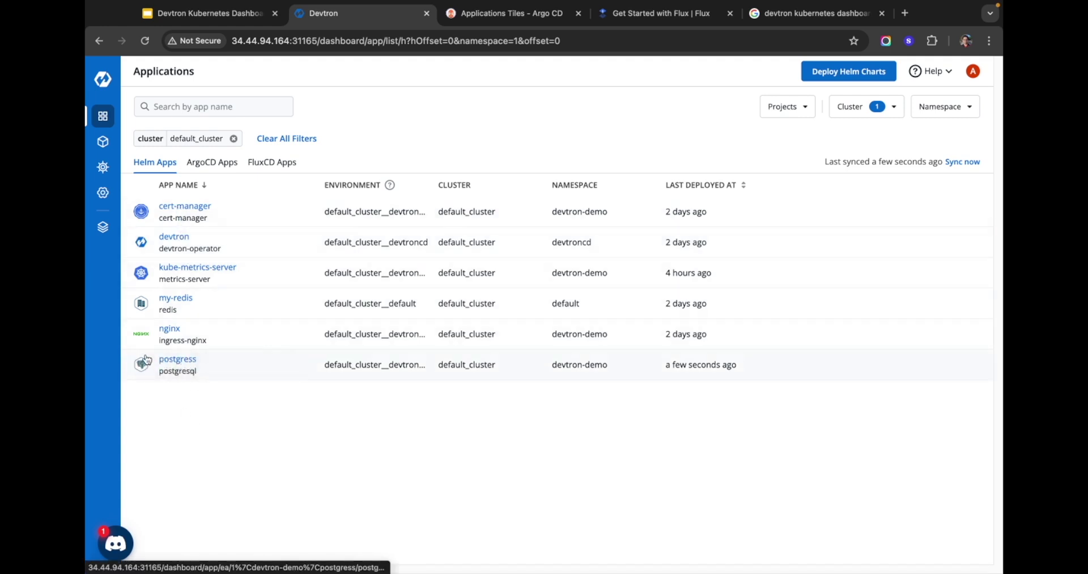
click(178, 360)
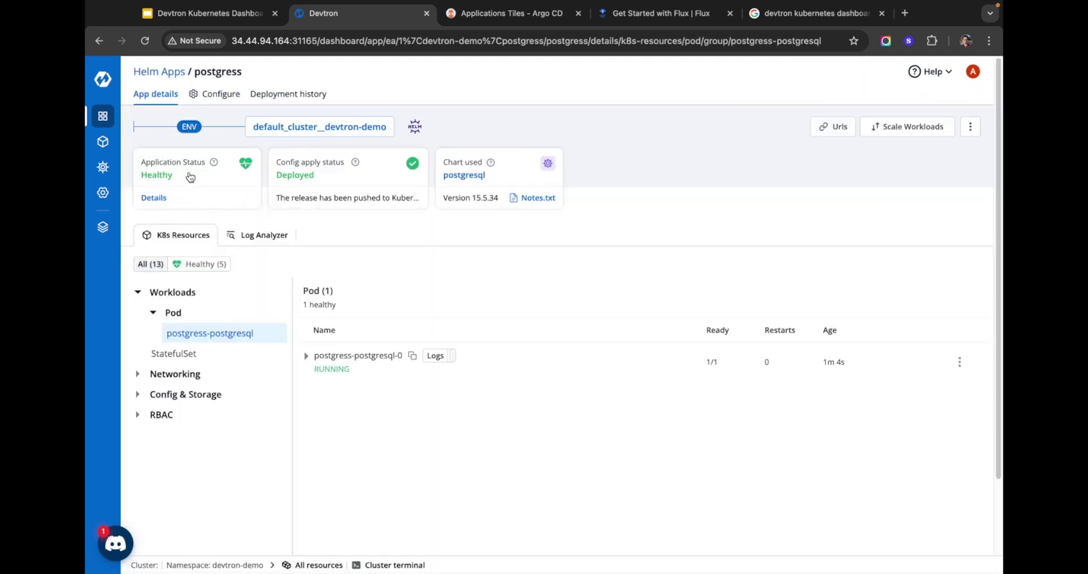
mouse_move(311, 356)
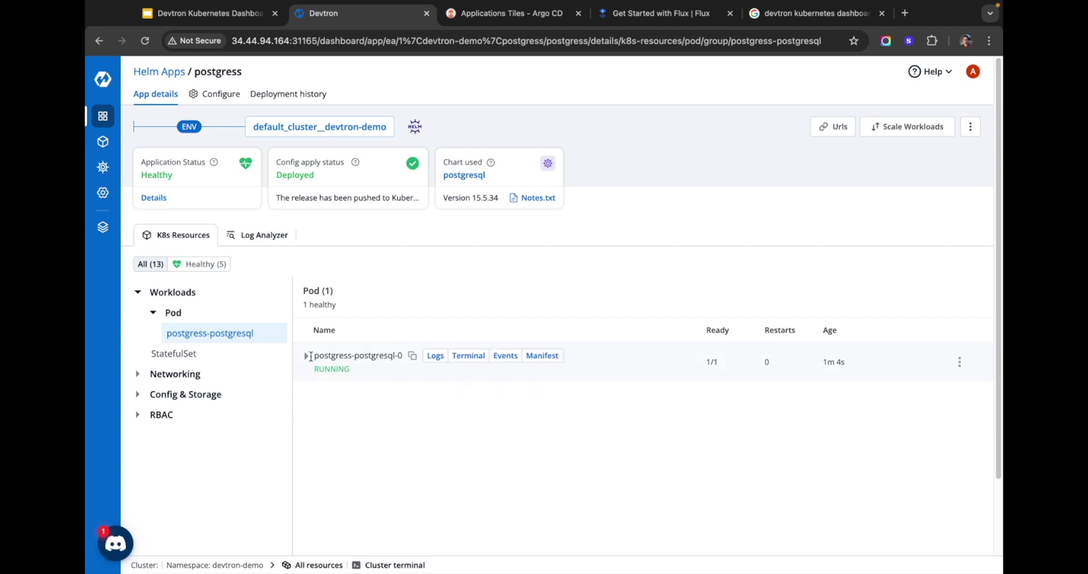
click(154, 313)
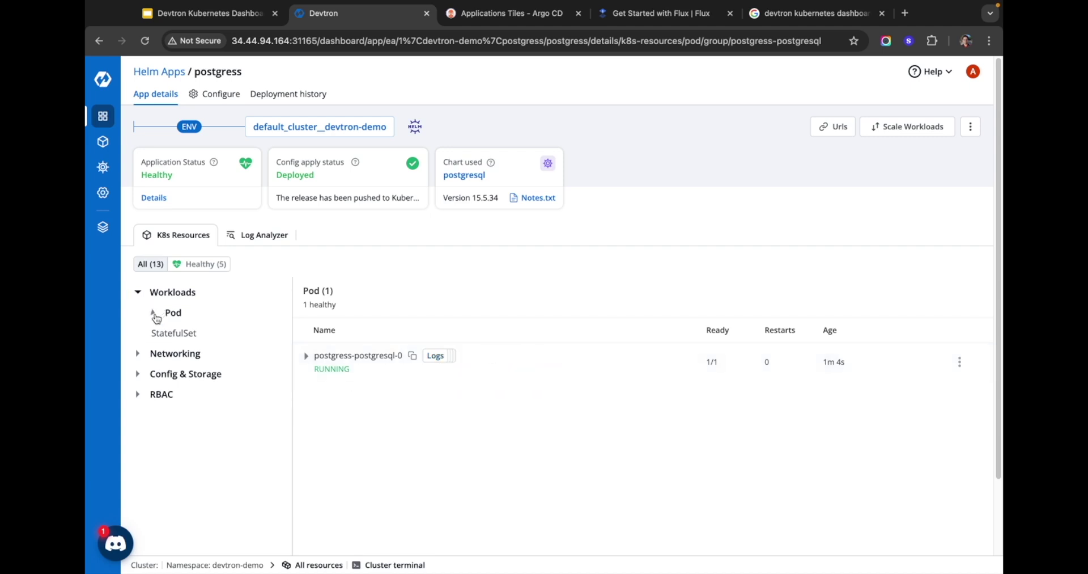
click(138, 356)
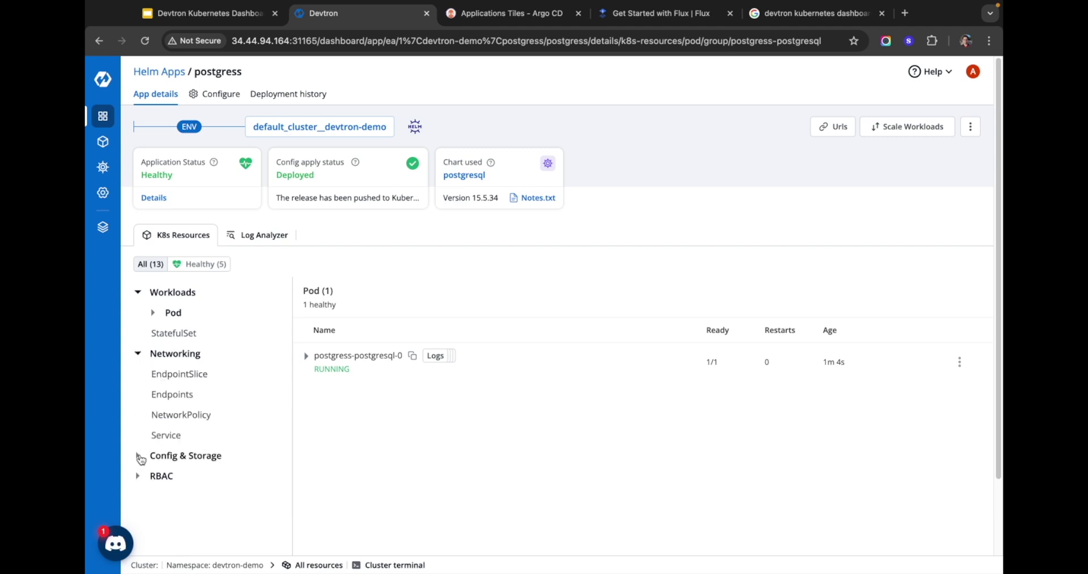
click(134, 457)
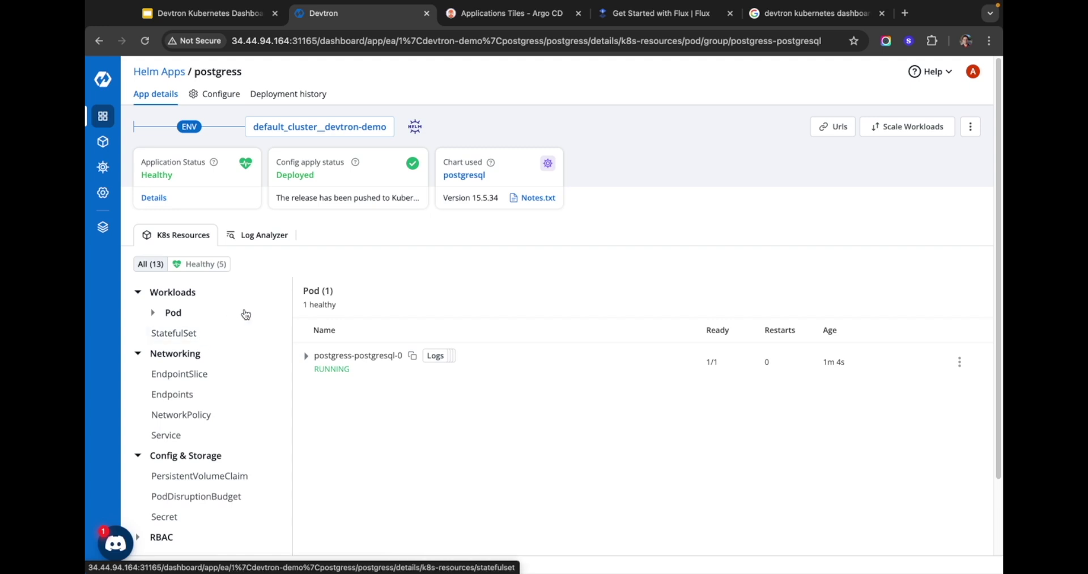
click(883, 132)
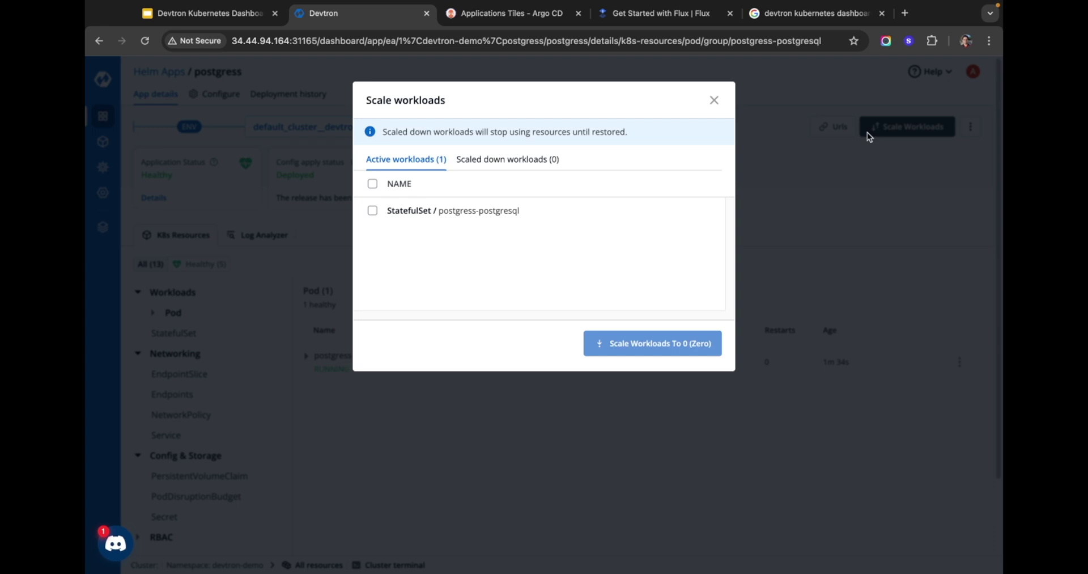
click(451, 209)
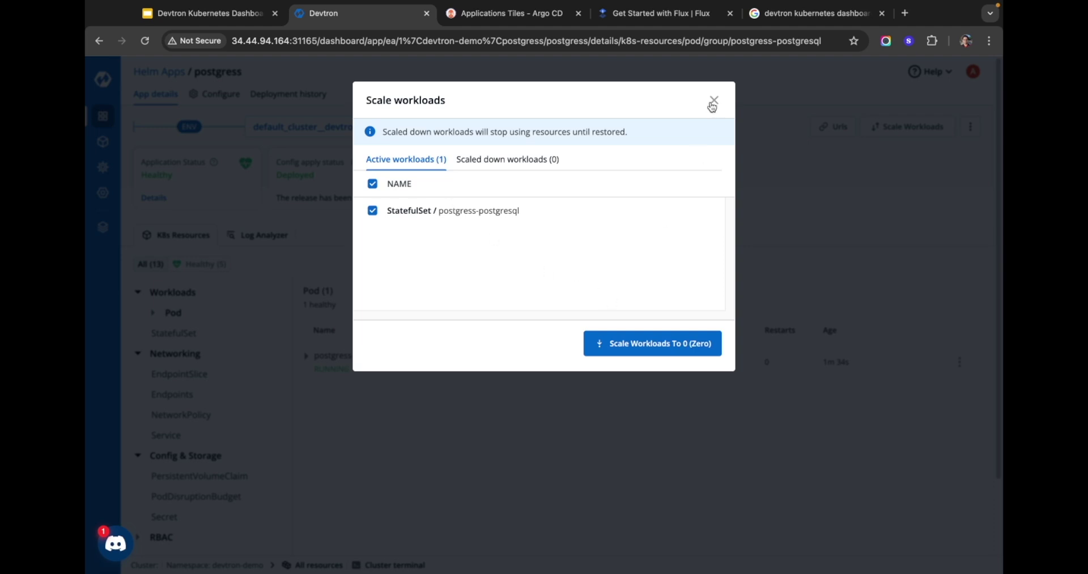
click(713, 106)
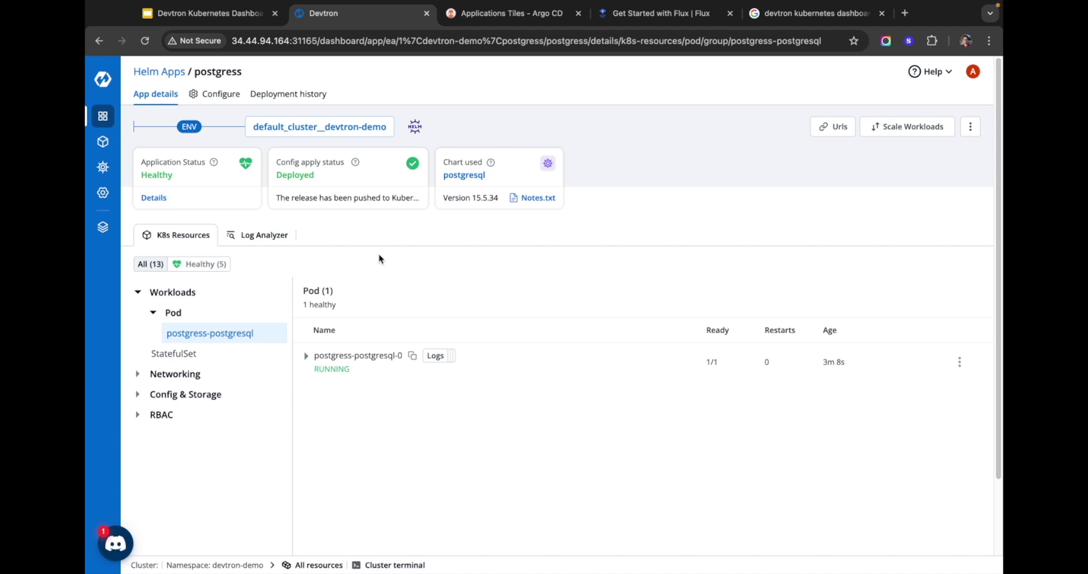
Step: Enter the postgres admin password in the postgress app's configuration
click(220, 96)
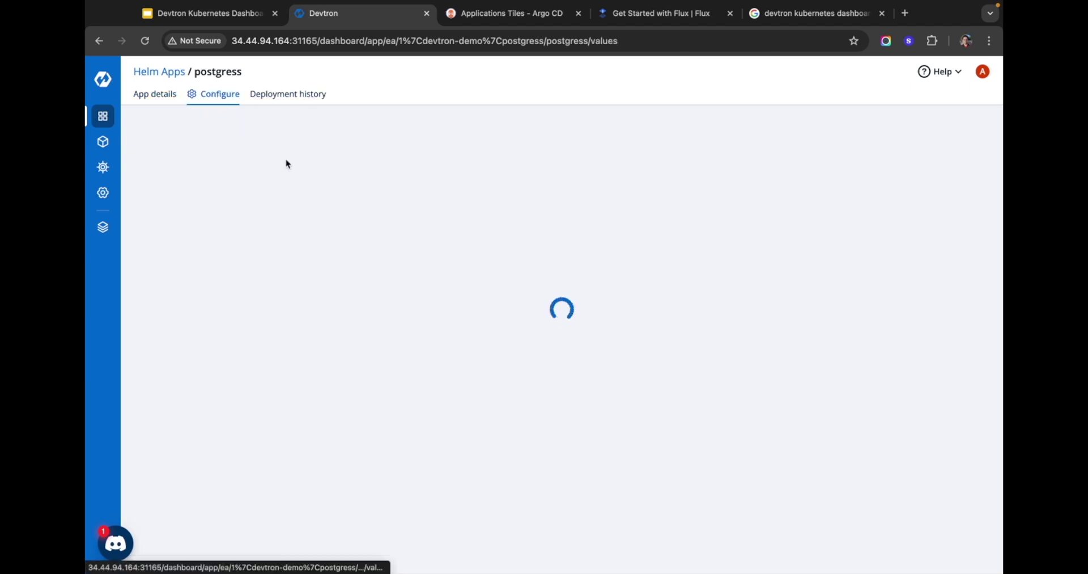
scroll(396, 193, down, 3)
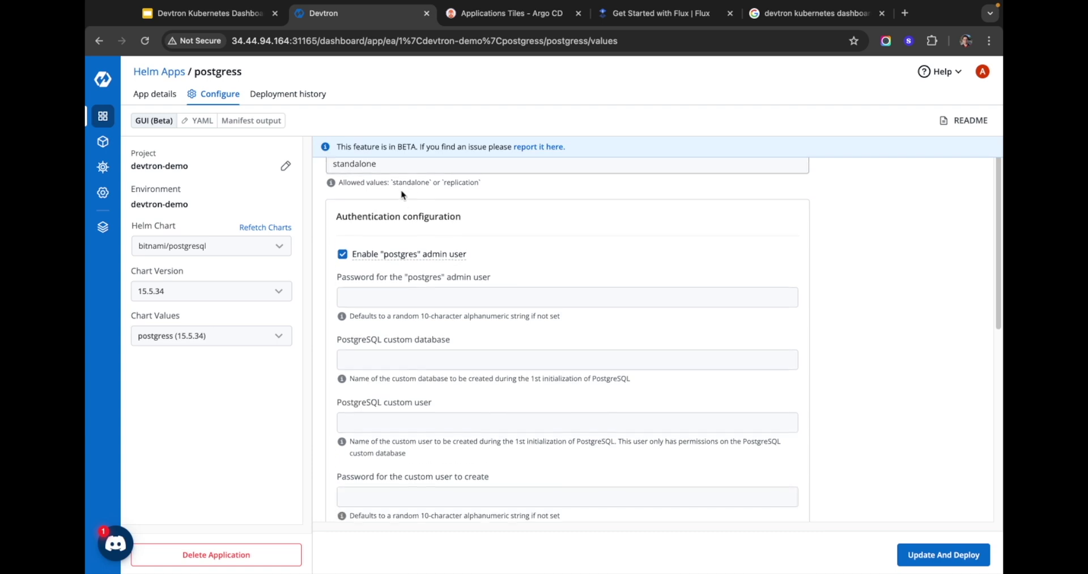
click(505, 279)
text(password)
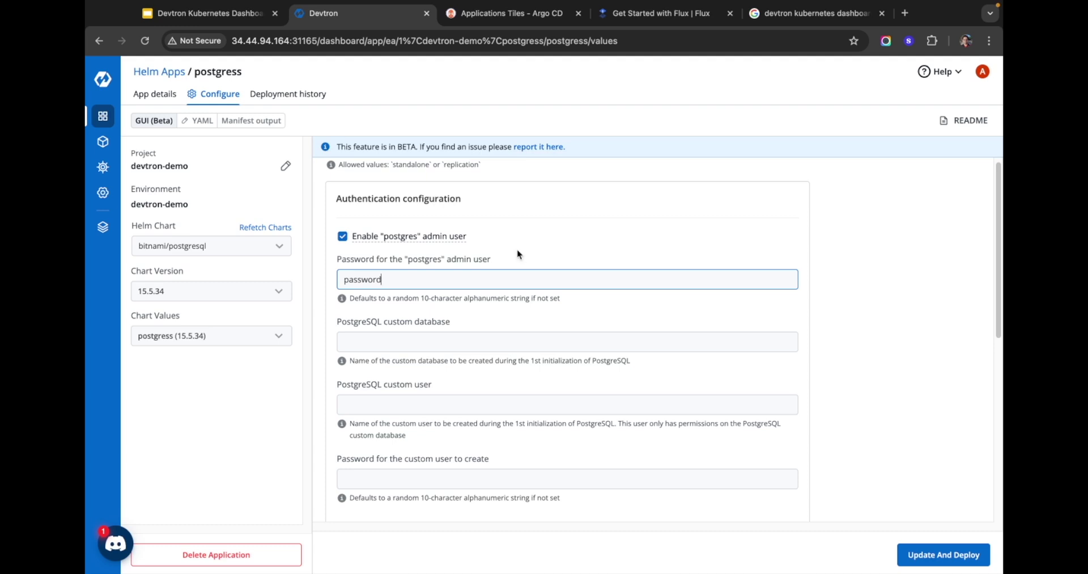
click(522, 233)
Step: Set the persistent volume size to 7 Gi and redeploy the app
scroll(523, 231, down, 3)
scroll(522, 231, down, 5)
click(344, 230)
drag(344, 231, 356, 231)
scroll(500, 284, down, 2)
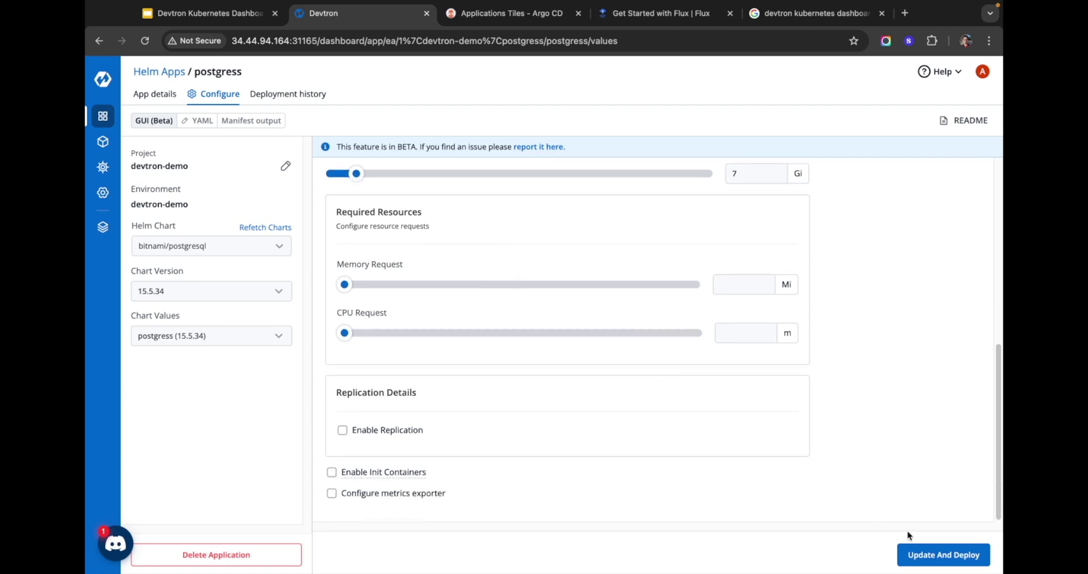
click(927, 553)
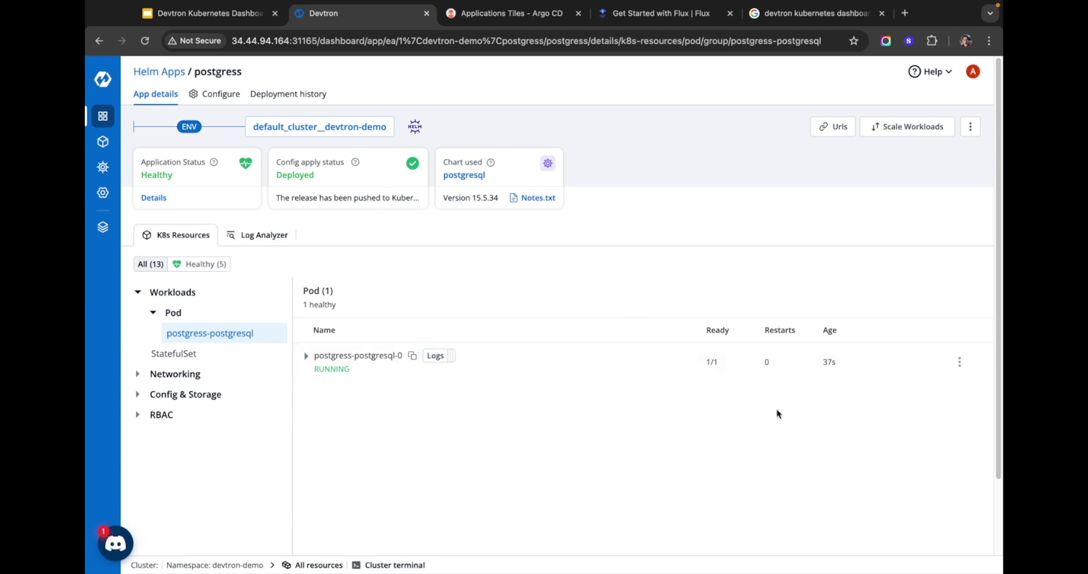
Step: Compare the current postgress YAML values against the 26 Sep 12:50 AM deployment and scroll the diff
drag(818, 362, 849, 364)
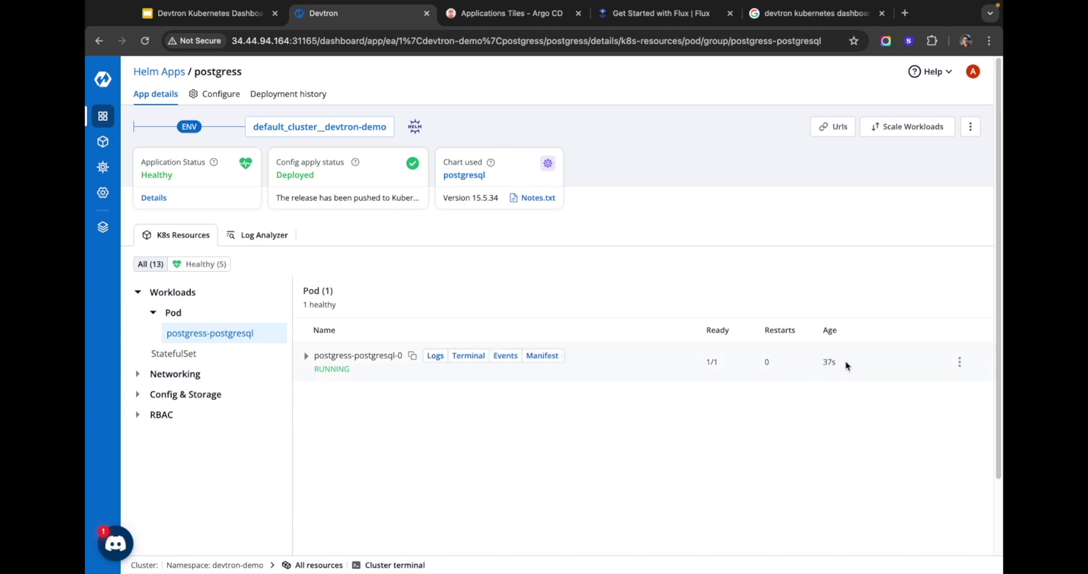
click(221, 94)
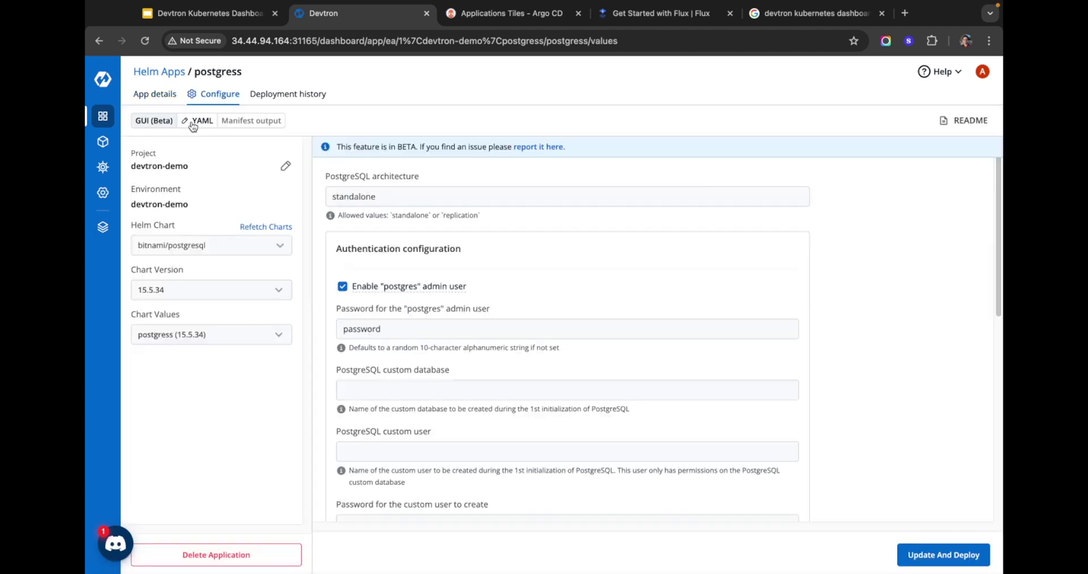
click(193, 121)
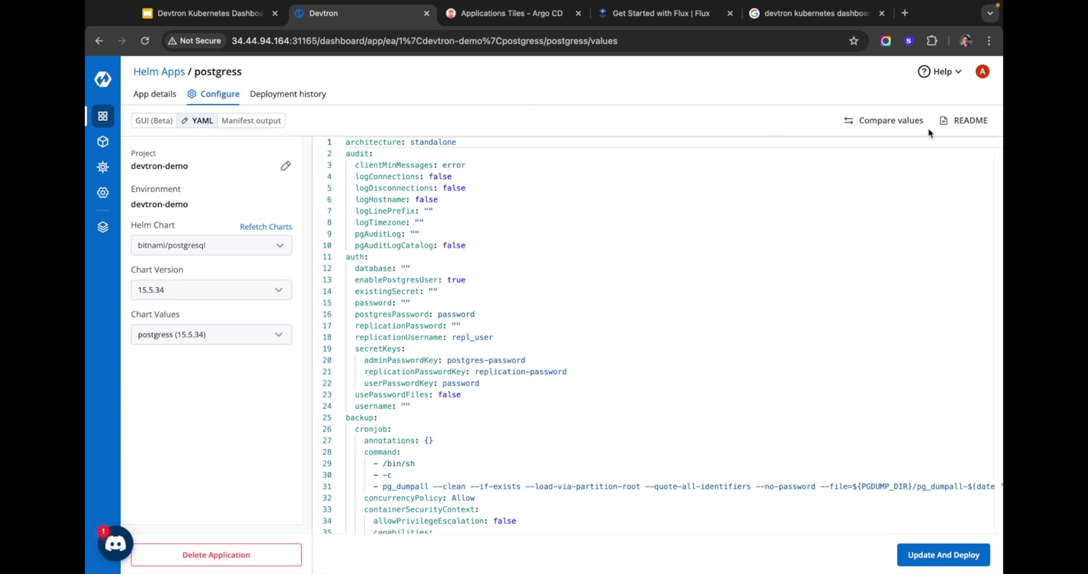
click(900, 125)
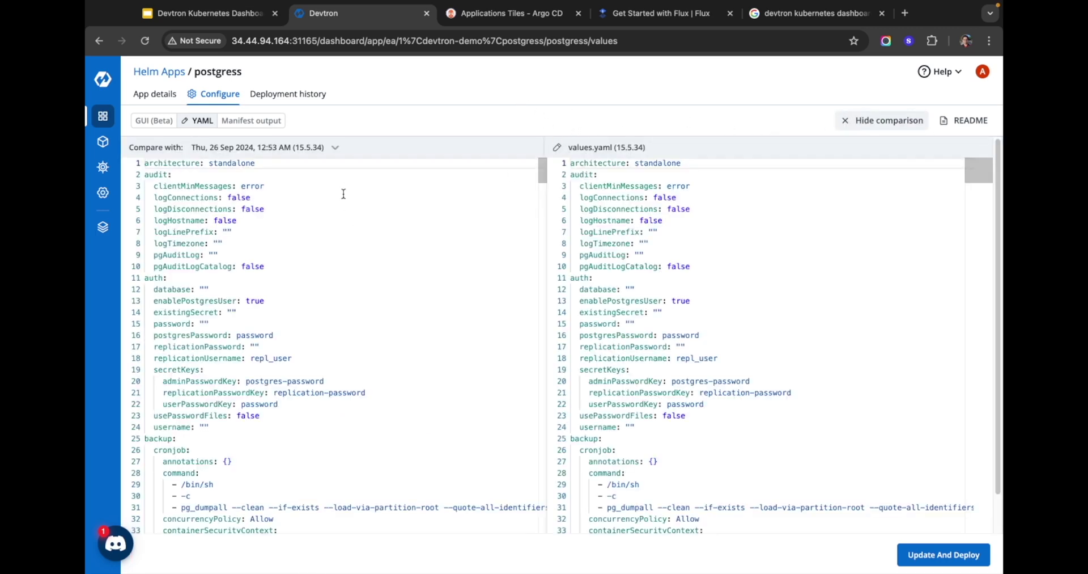
click(335, 148)
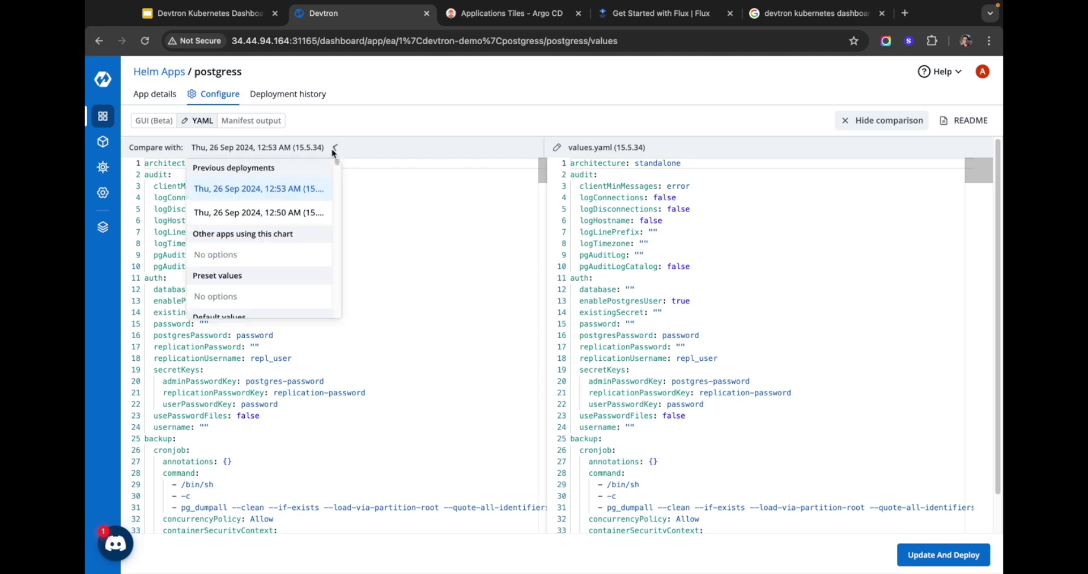
click(244, 214)
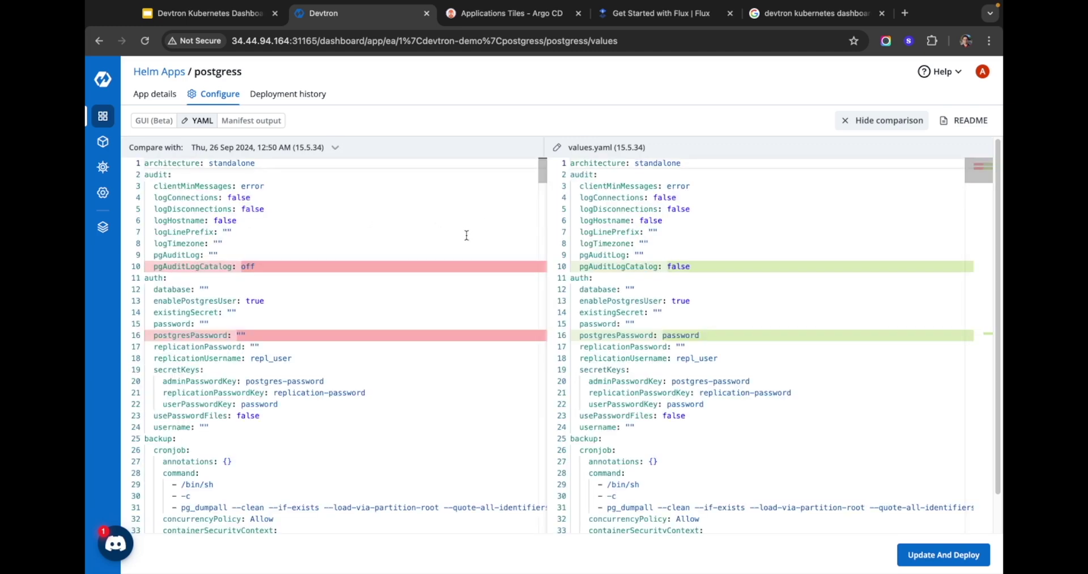
scroll(470, 233, down, 20)
scroll(461, 241, up, 20)
scroll(521, 217, down, 5)
Step: Review the 12:50 AM deployment's values.yaml and generated manifest, then roll postgress back to it
click(287, 94)
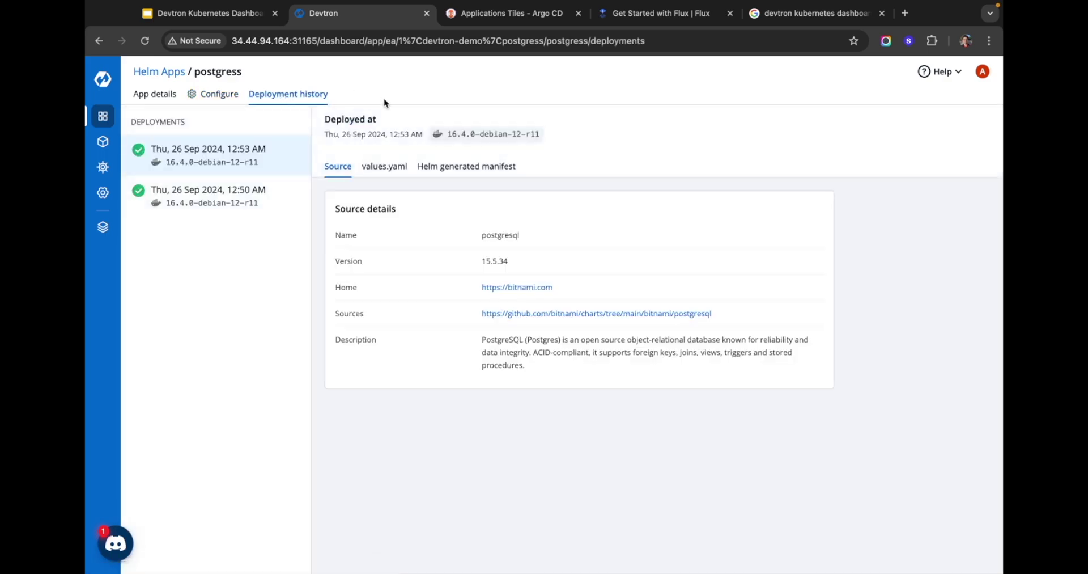
click(220, 190)
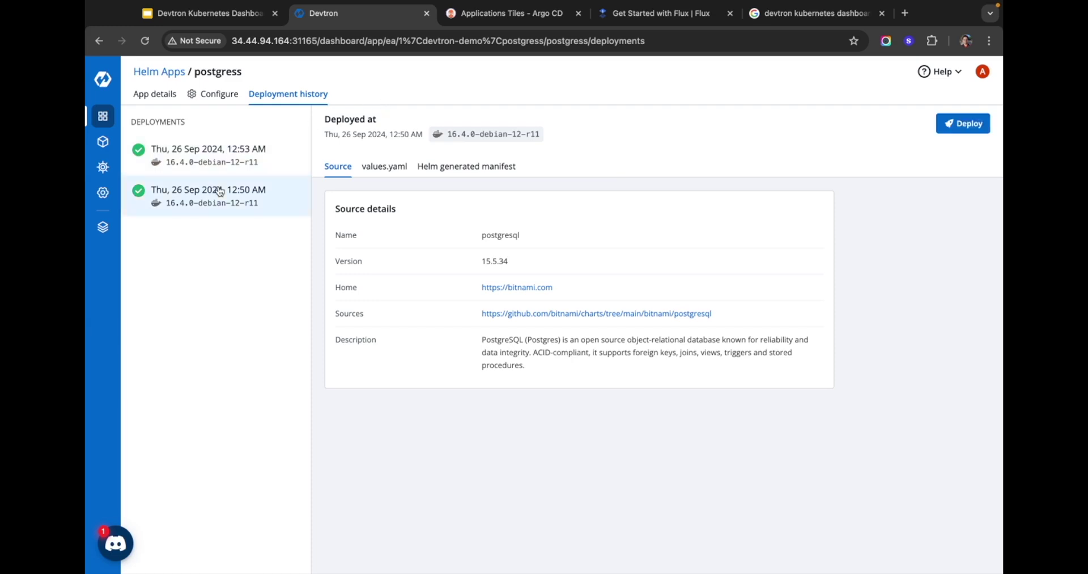
click(384, 167)
scroll(466, 217, down, 20)
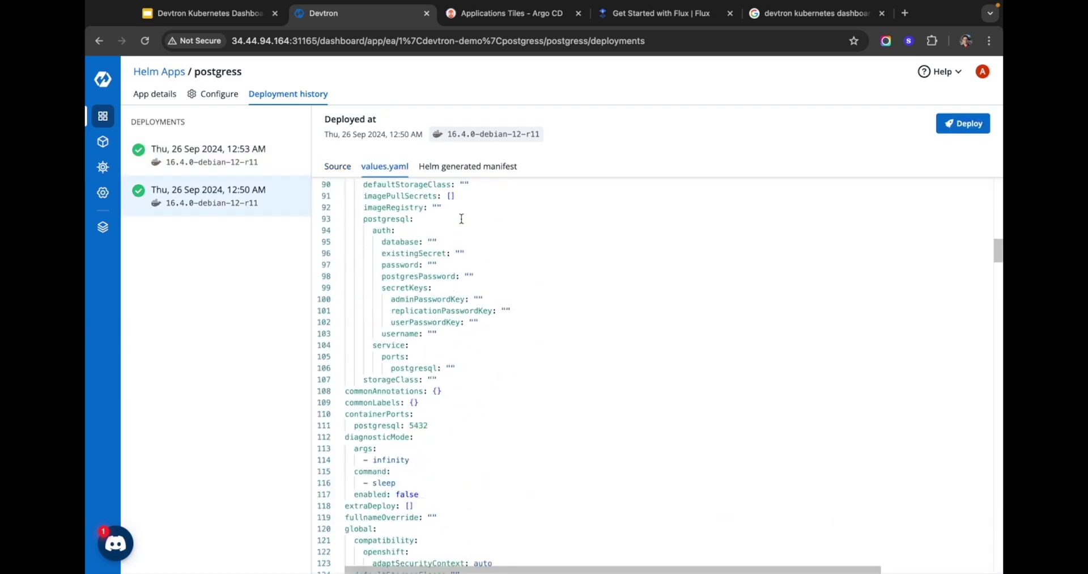
scroll(465, 217, down, 10)
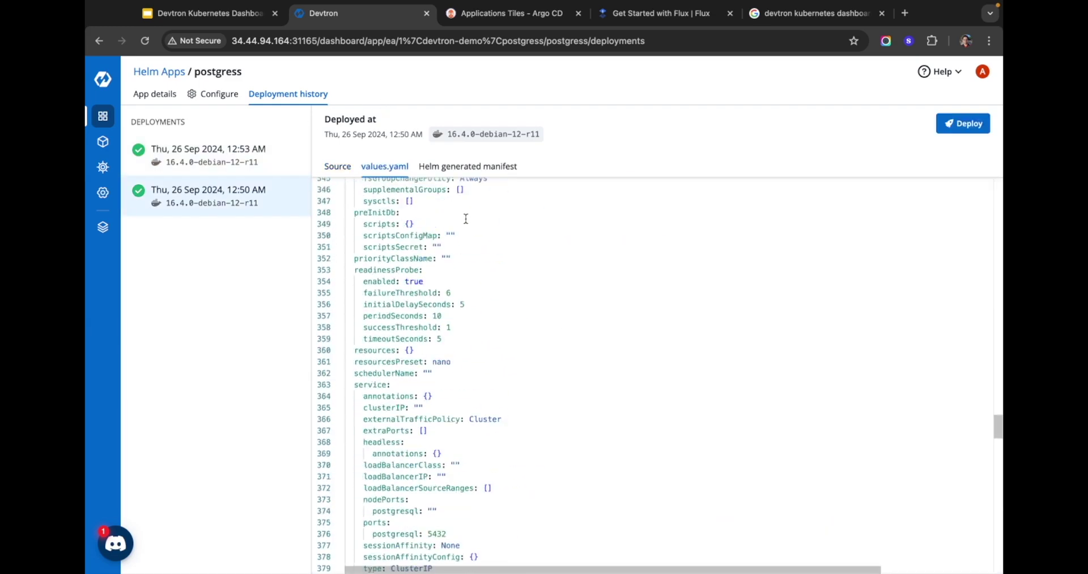
click(468, 166)
scroll(471, 221, down, 15)
scroll(472, 221, up, 20)
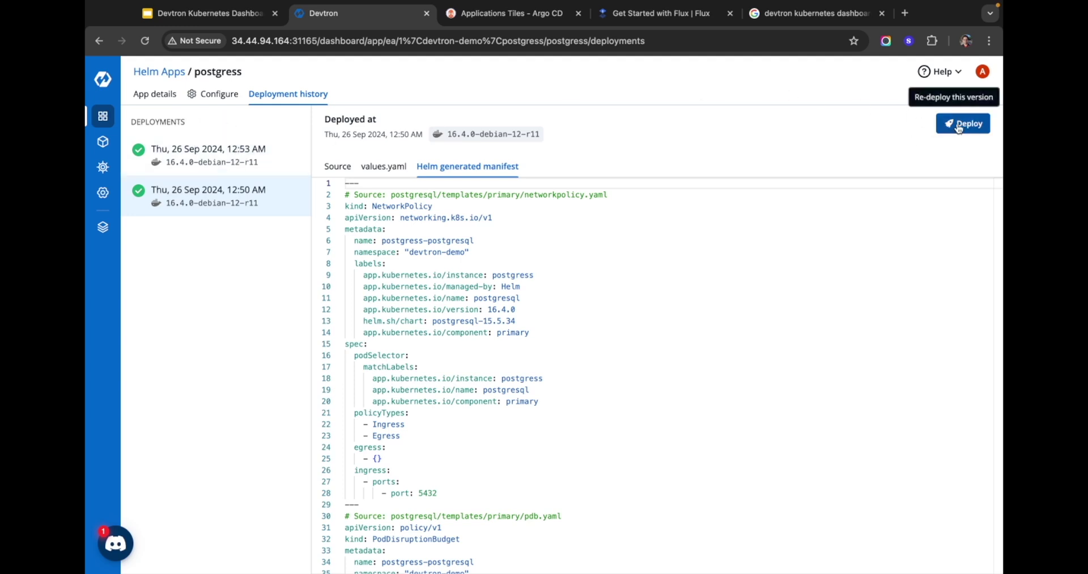
click(959, 126)
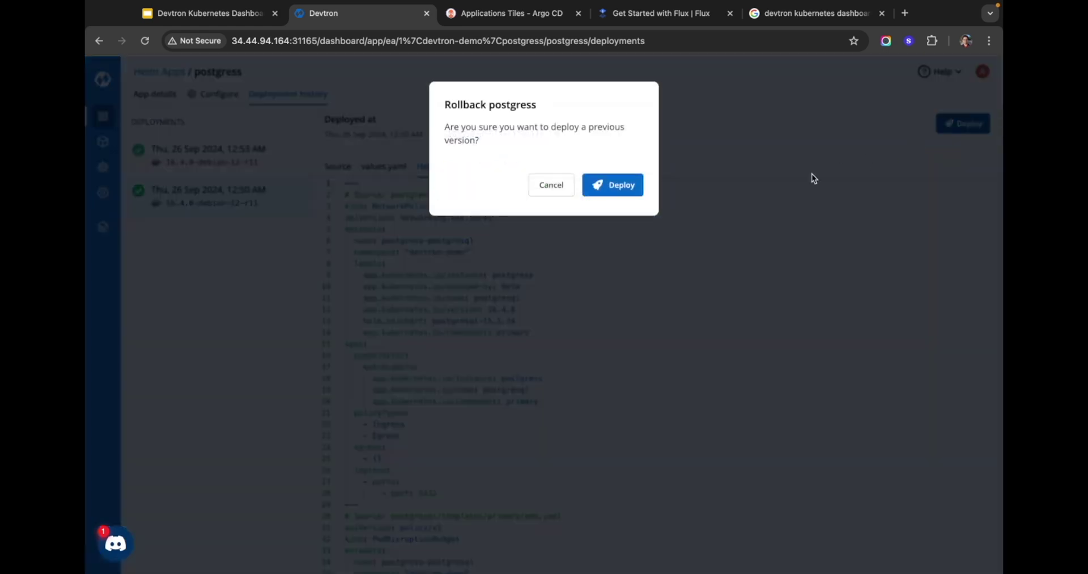
click(627, 185)
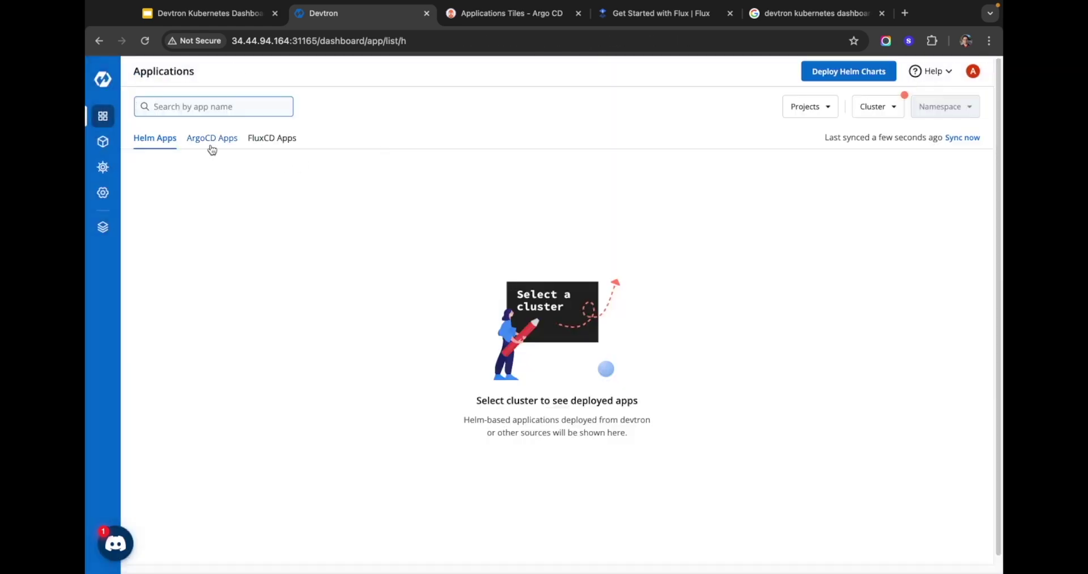
Step: Filter ArgoCD apps to microk8s-cluster and open guestbook-ui's details
click(212, 143)
click(947, 108)
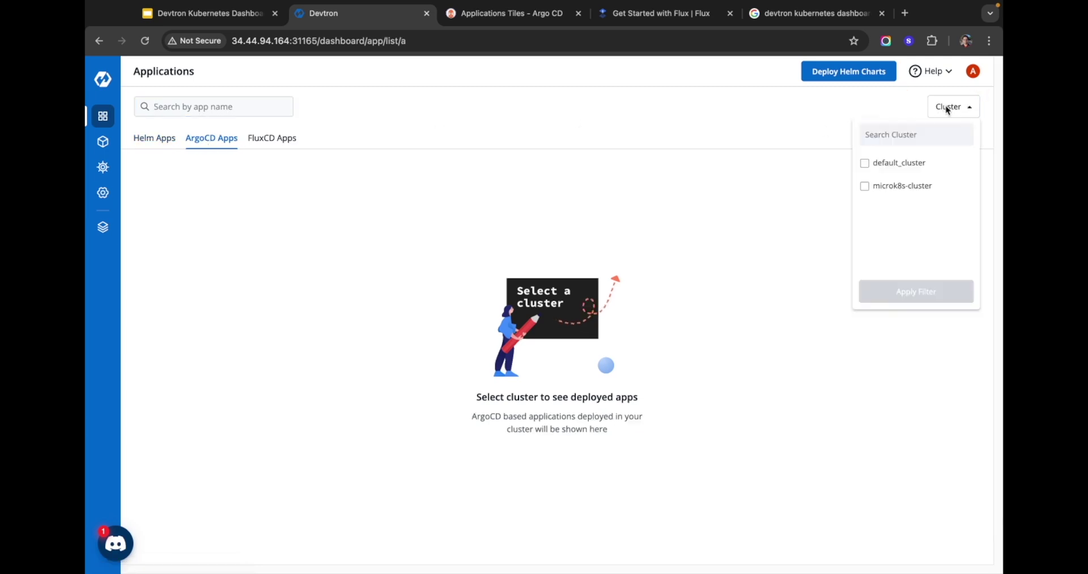
click(901, 186)
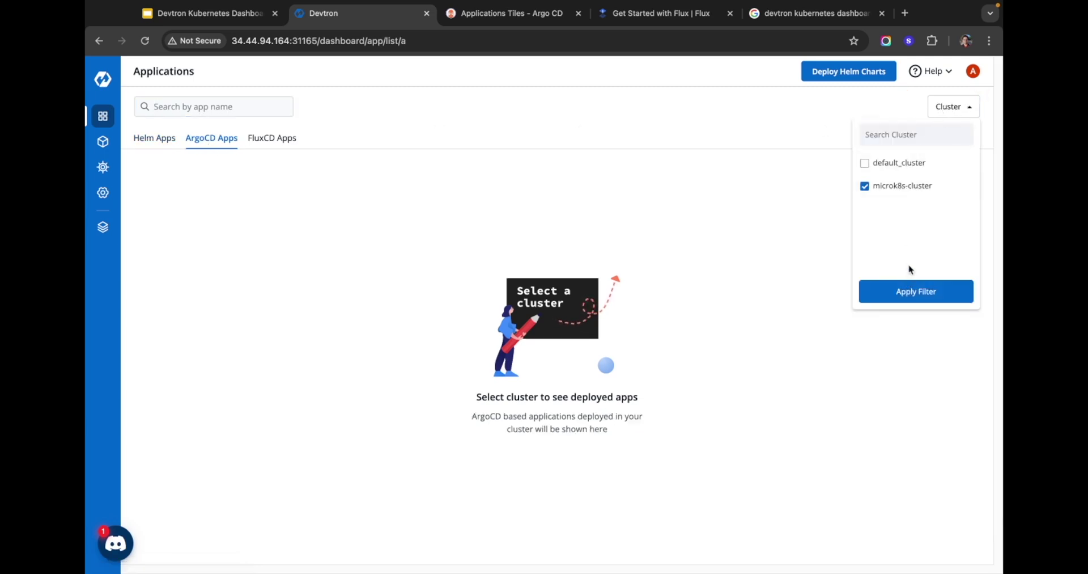
click(912, 291)
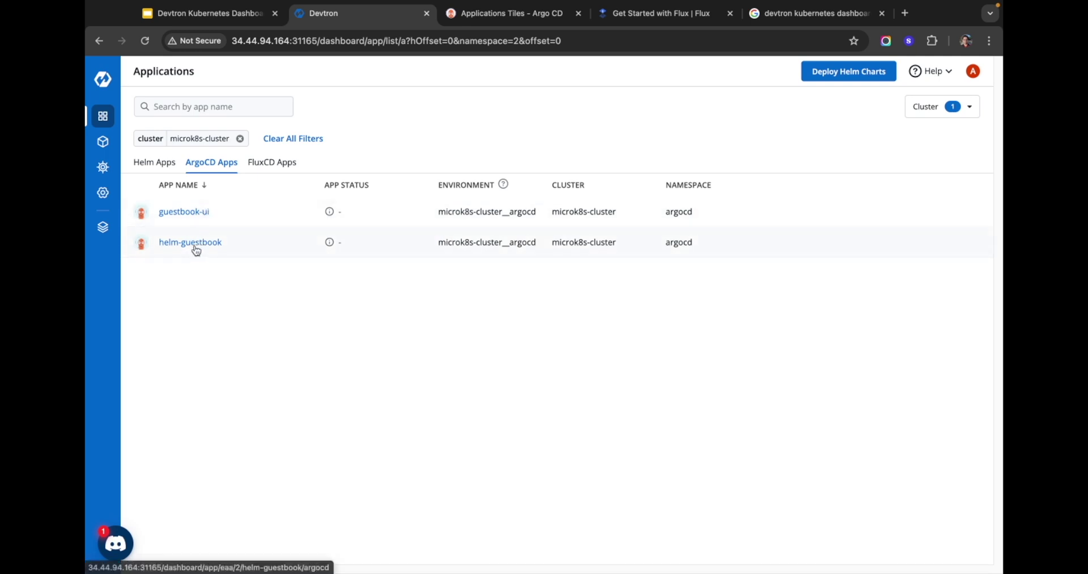
click(191, 213)
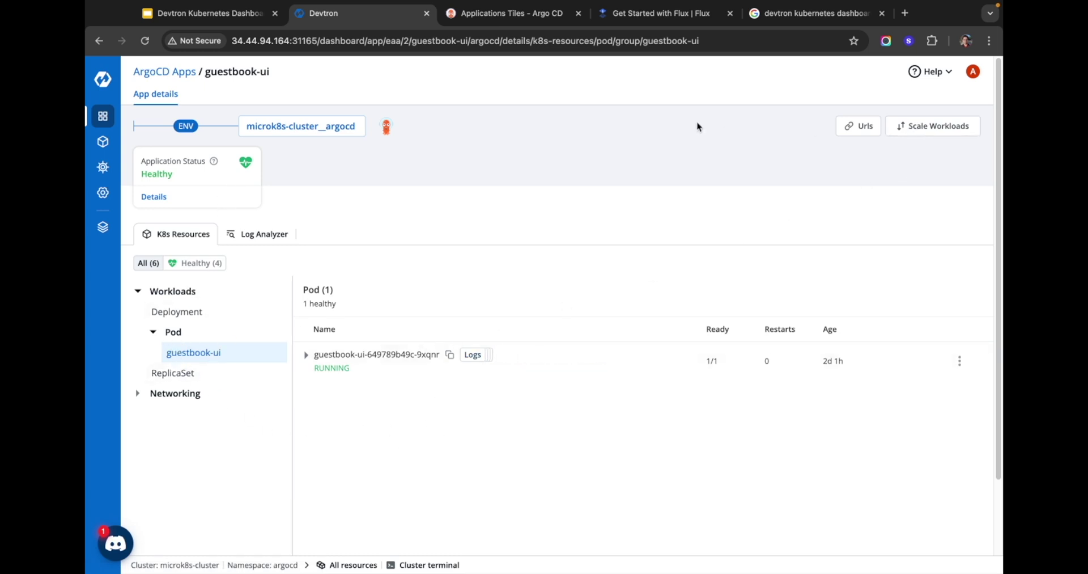
Step: View guestbook-ui's resource tree in Argo CD, then return to its Devtron details page
click(507, 14)
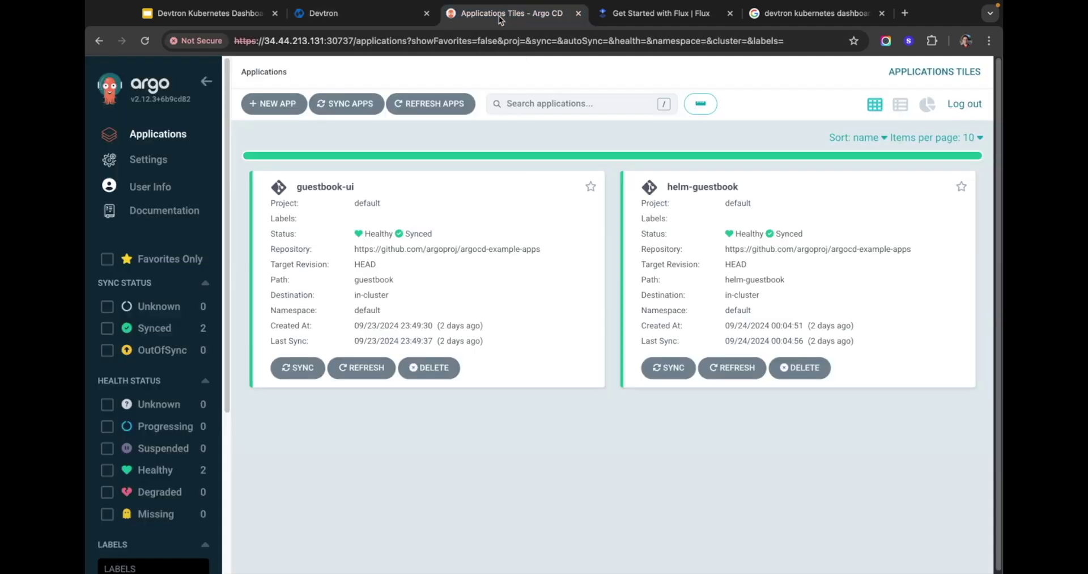
click(327, 205)
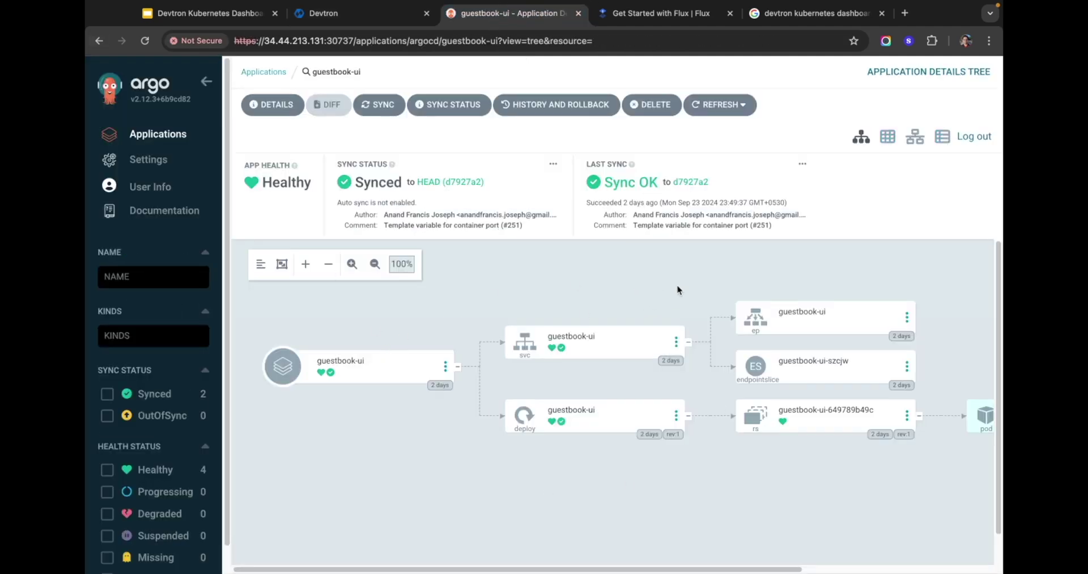
scroll(745, 510, right, 3)
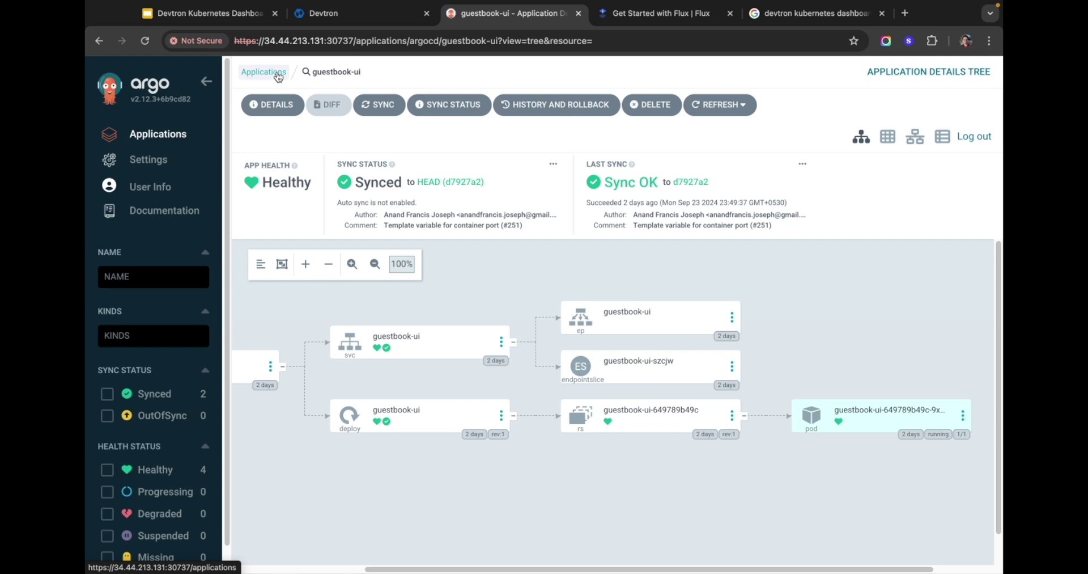
click(346, 18)
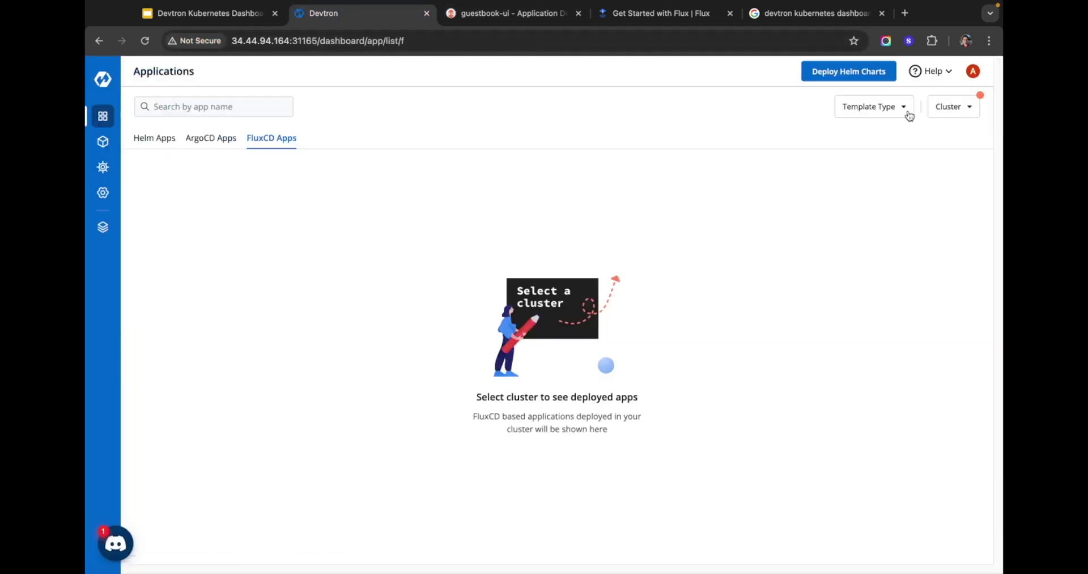
Step: List the FluxCD apps filtered to microk8s-cluster
click(967, 109)
click(908, 187)
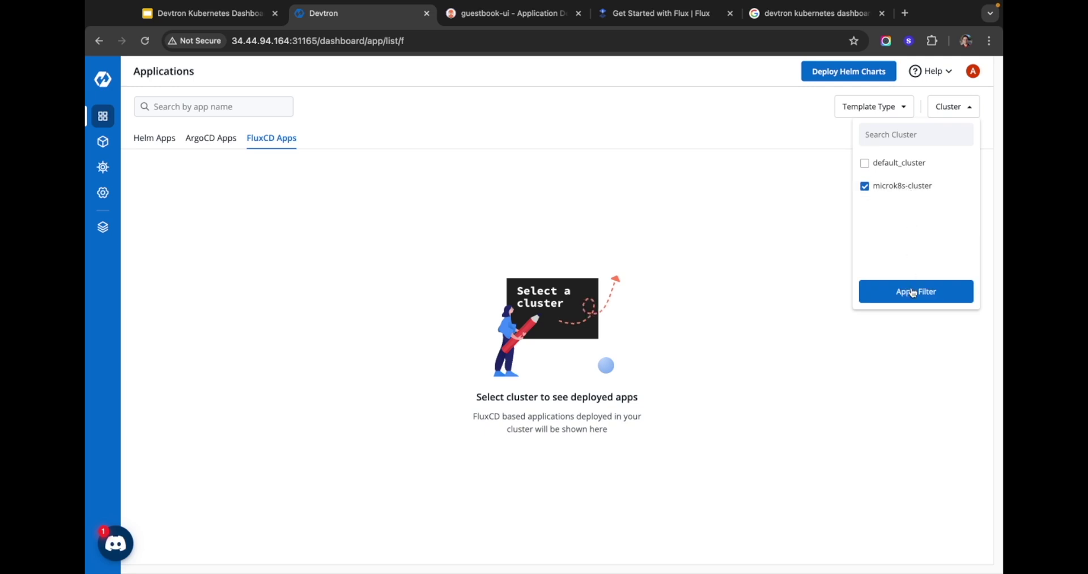
click(913, 289)
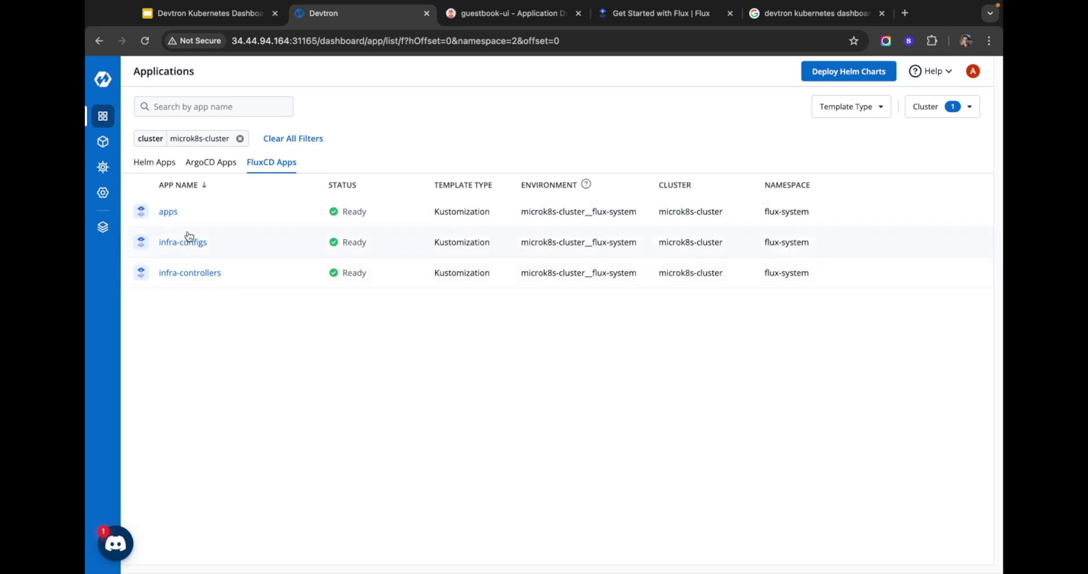
Step: In the microk8s-cluster terminal, install the flux CLI and run 'flux get all'
click(103, 141)
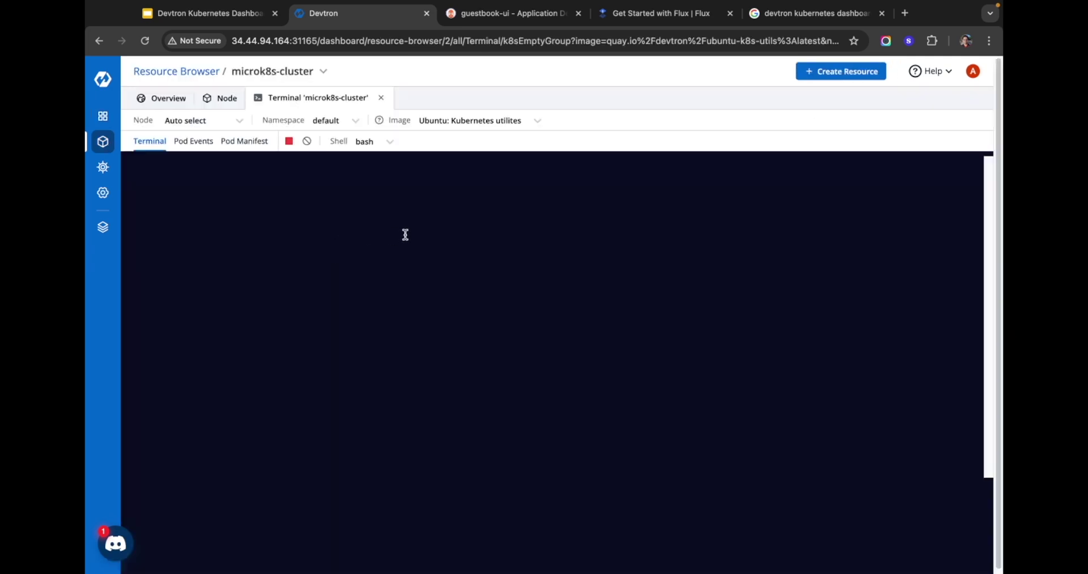
text(curl -s https://fluxcd.io/install.sh | bash)
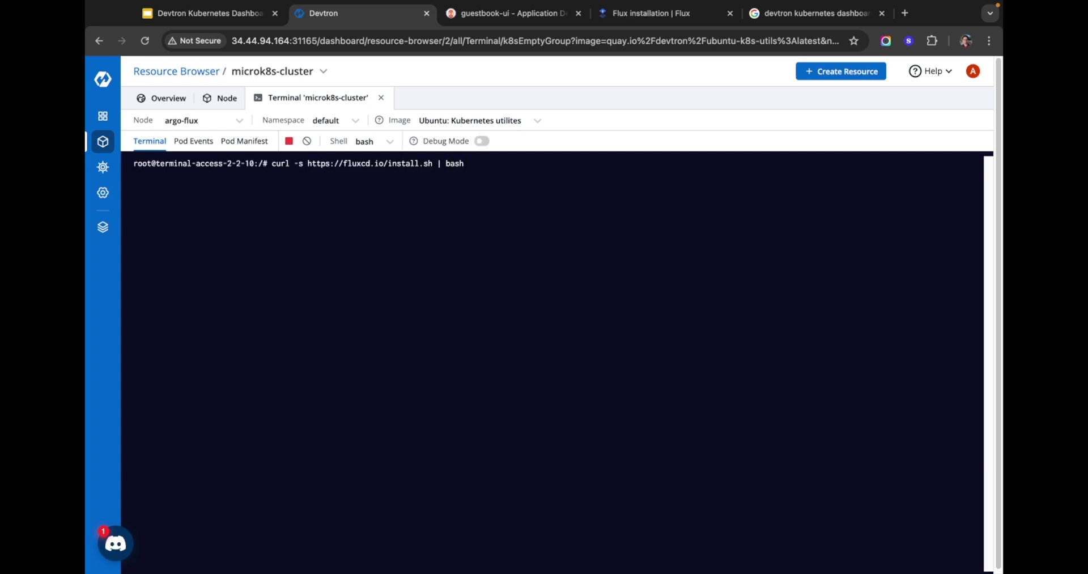
key(Return)
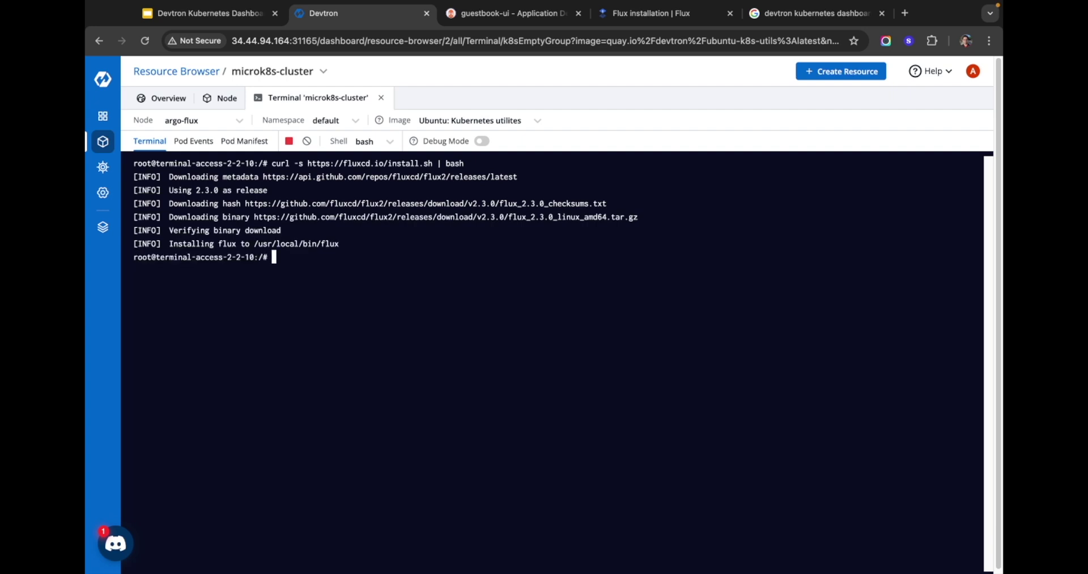
text(flux get all)
key(Return)
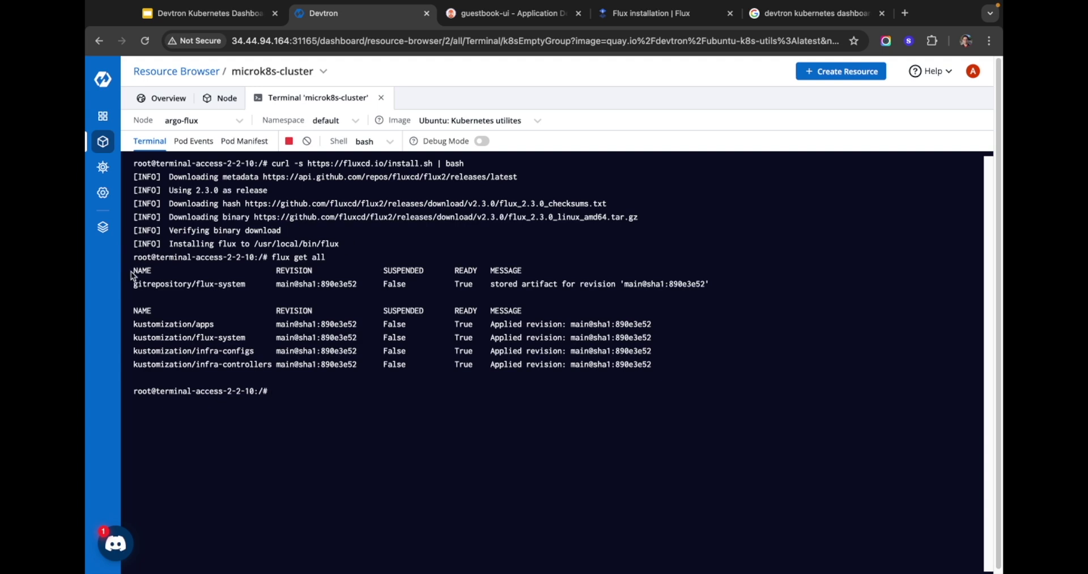
drag(192, 323, 277, 366)
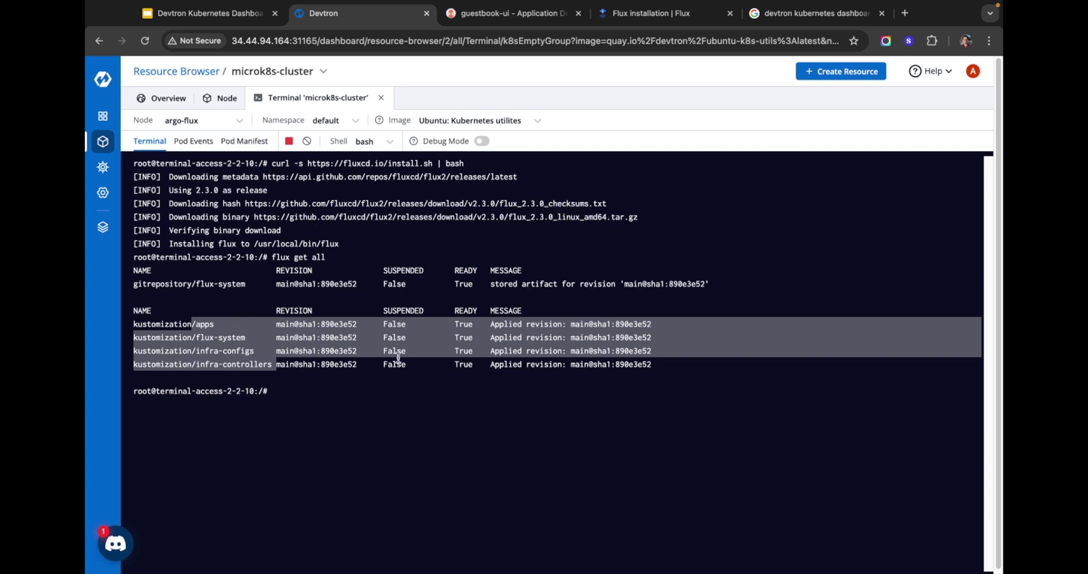
Step: Filter the Helm Apps list to default_cluster and microk8s-cluster
click(272, 364)
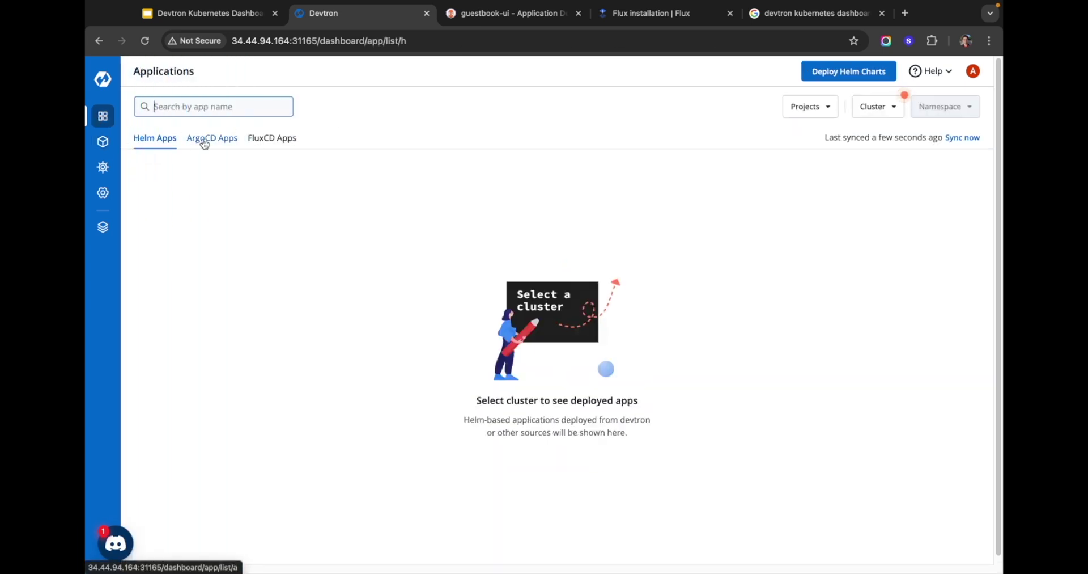
click(878, 106)
click(866, 163)
click(866, 187)
click(917, 291)
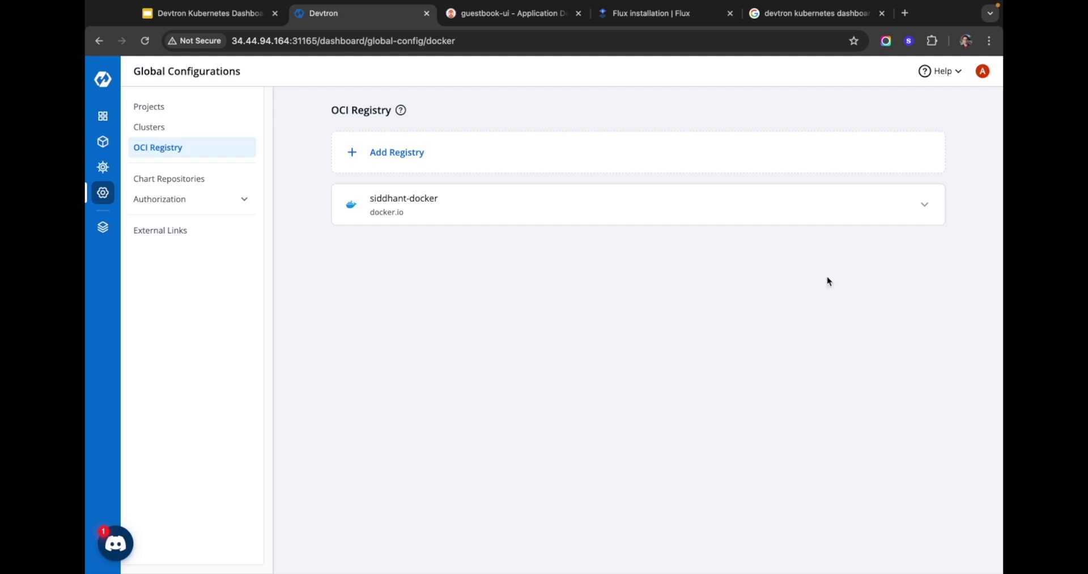
Step: Open a new OCI registry form with ECR as the registry provider
click(425, 151)
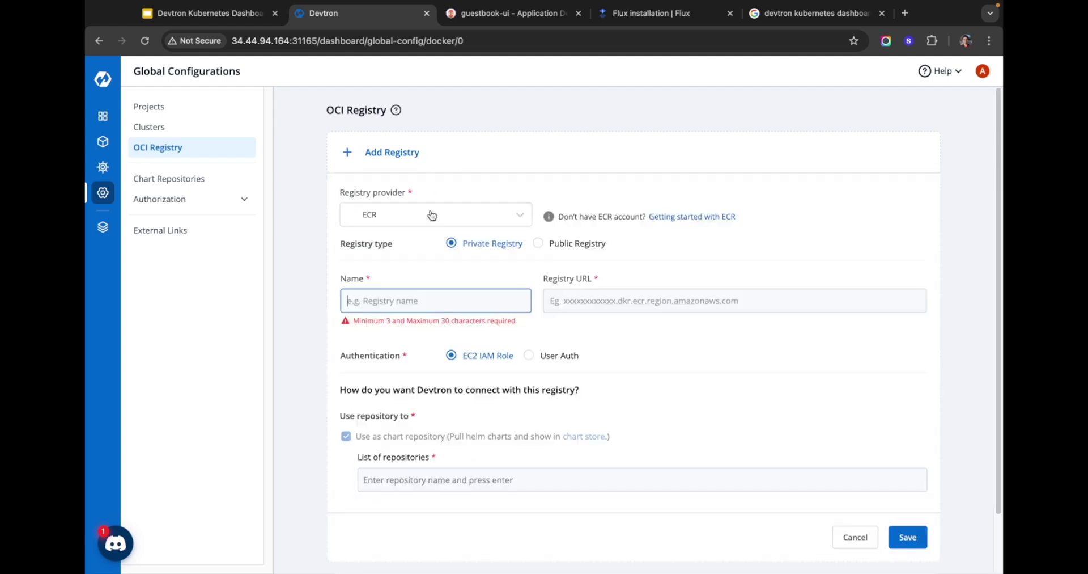
click(437, 213)
click(462, 214)
click(462, 215)
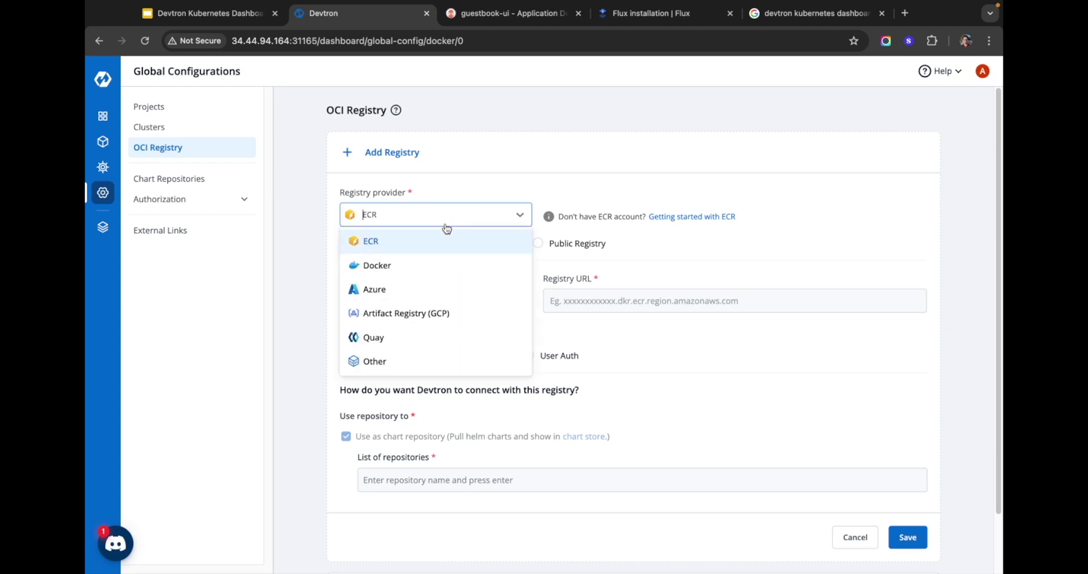
click(446, 393)
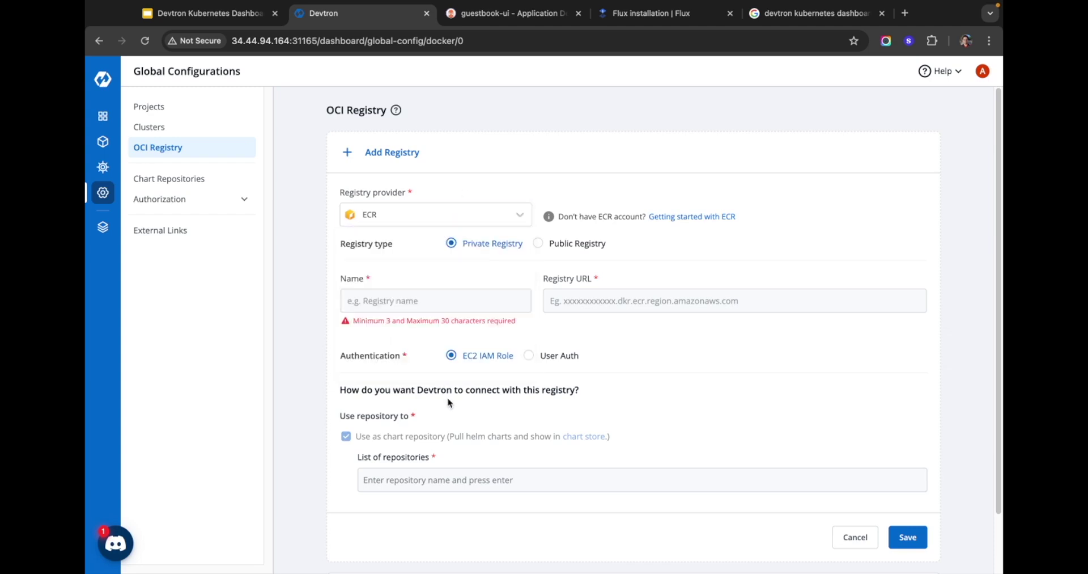